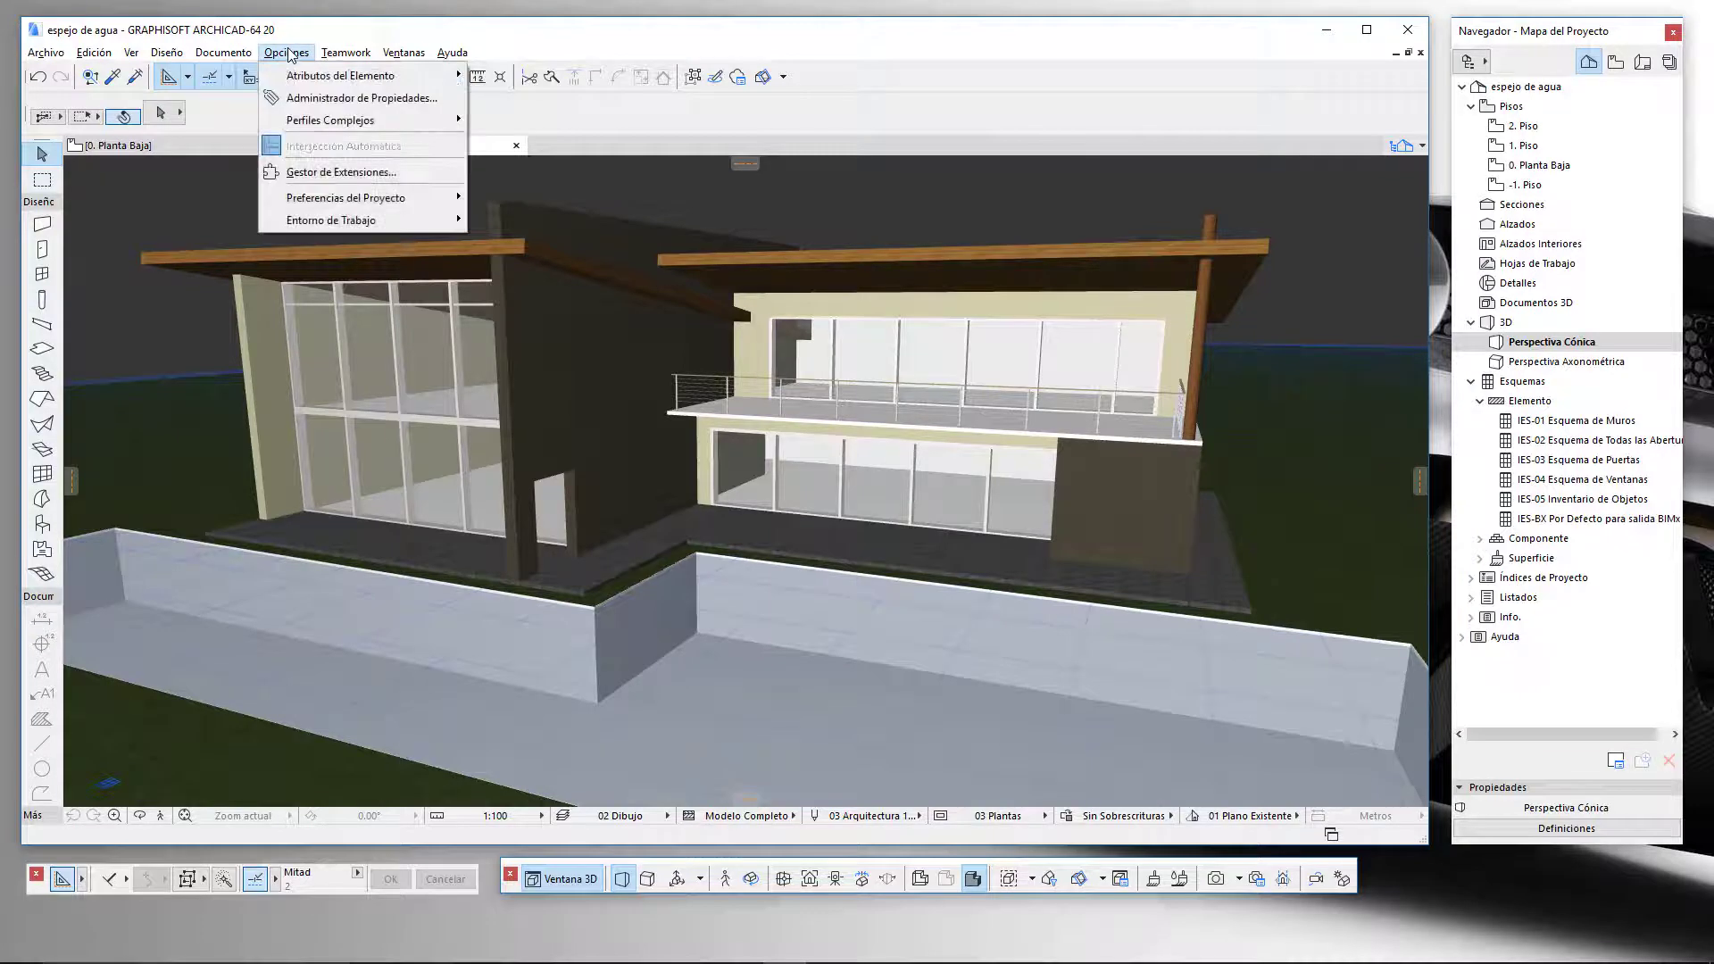
mouse_move(313, 85)
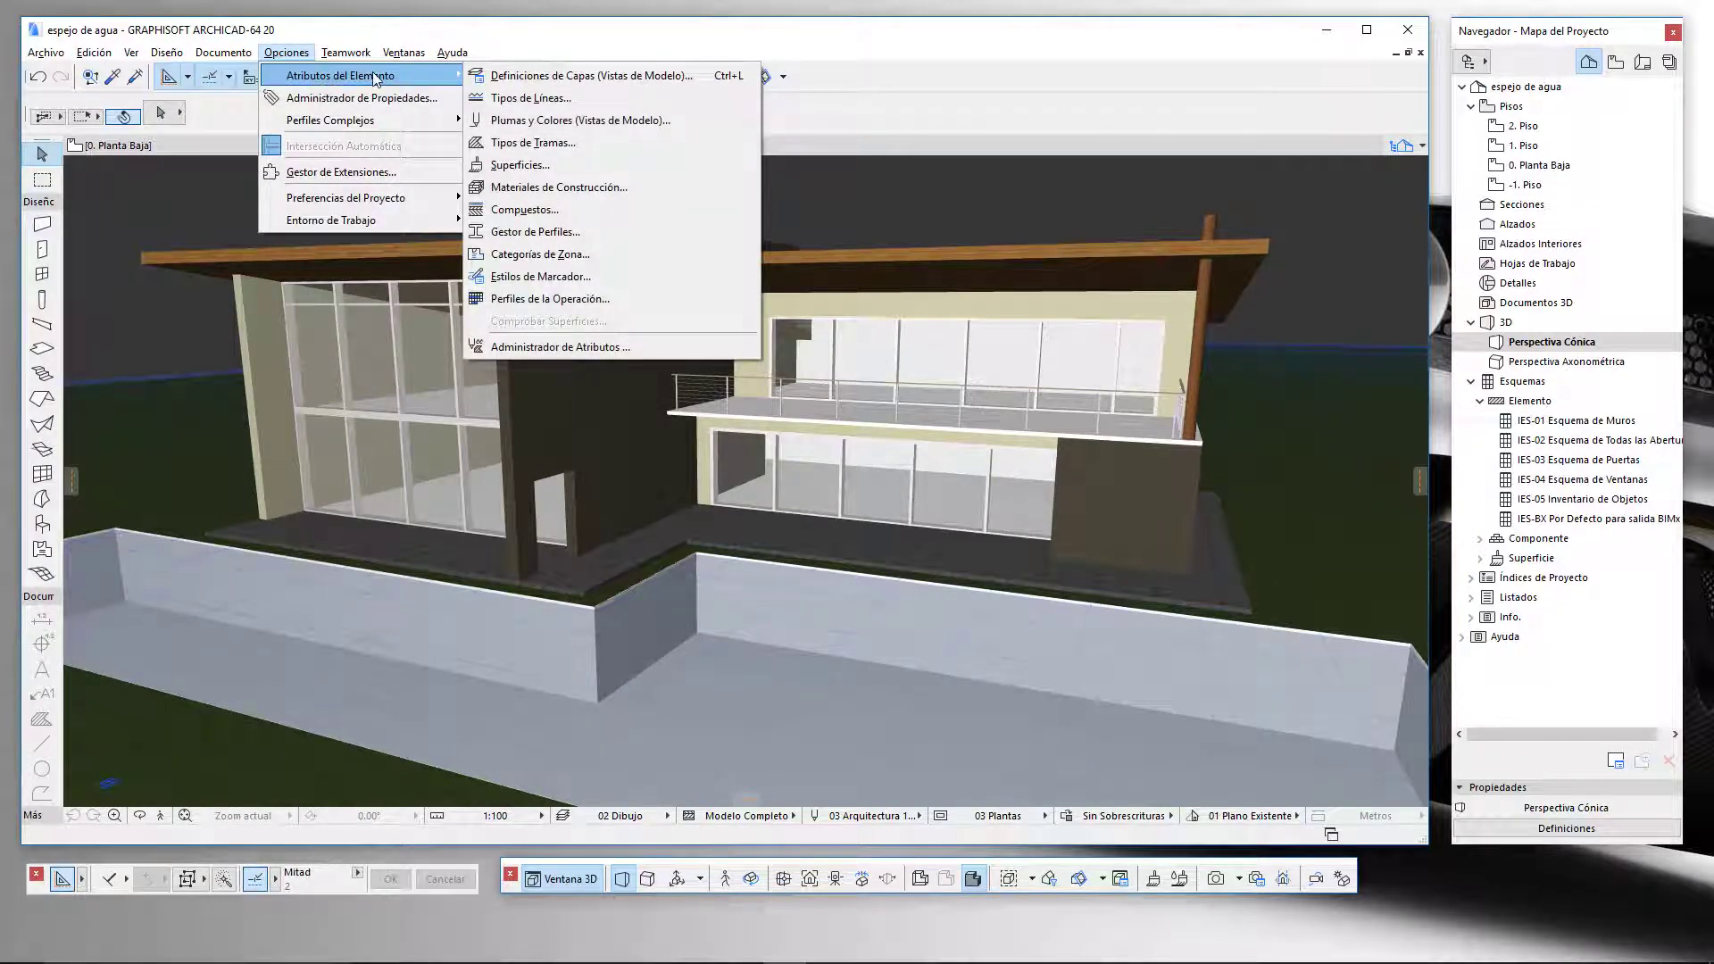
click(553, 166)
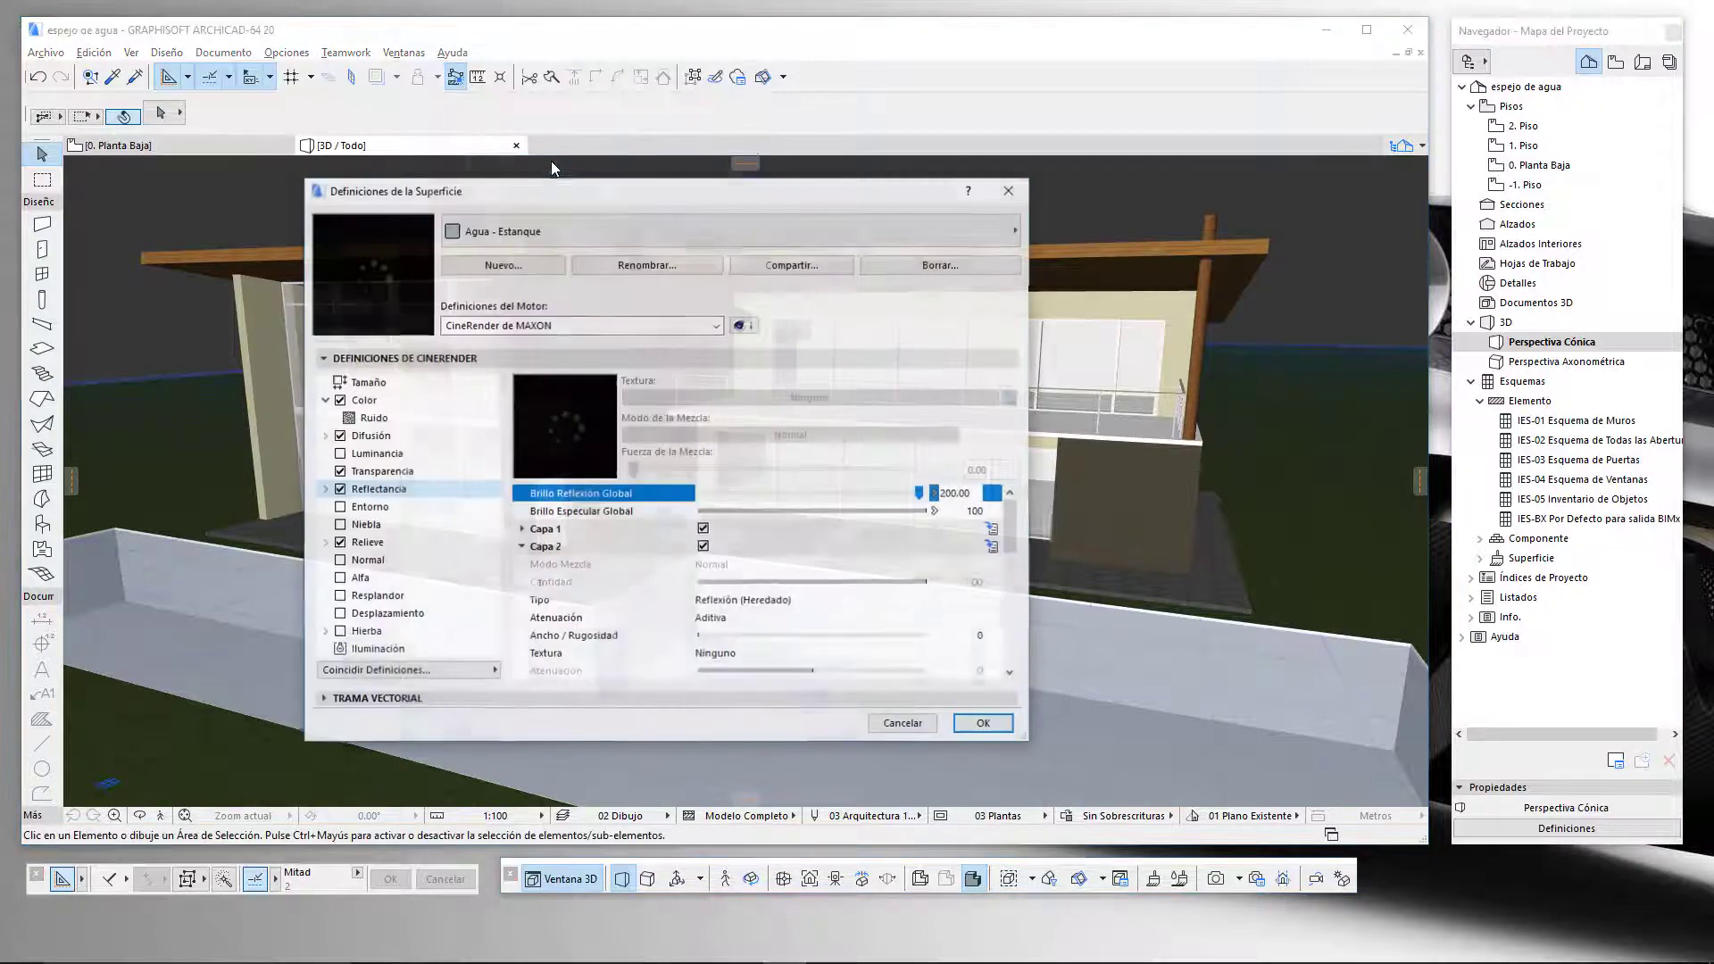
drag(867, 196, 991, 140)
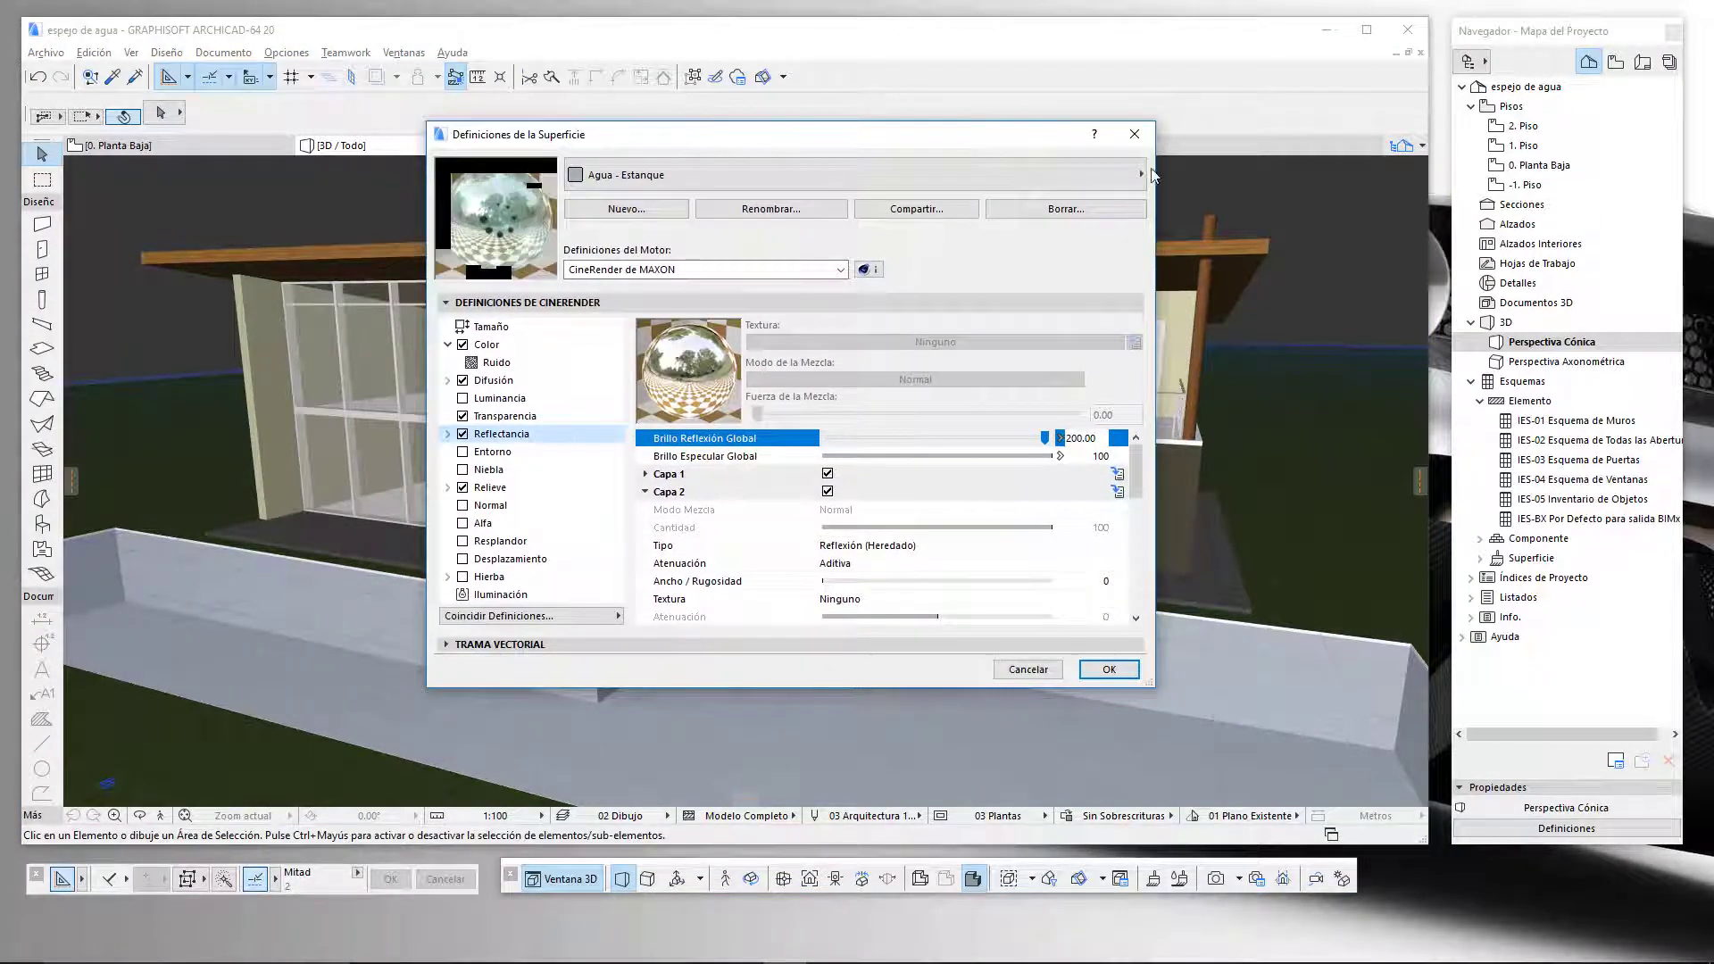
drag(1002, 192, 970, 192)
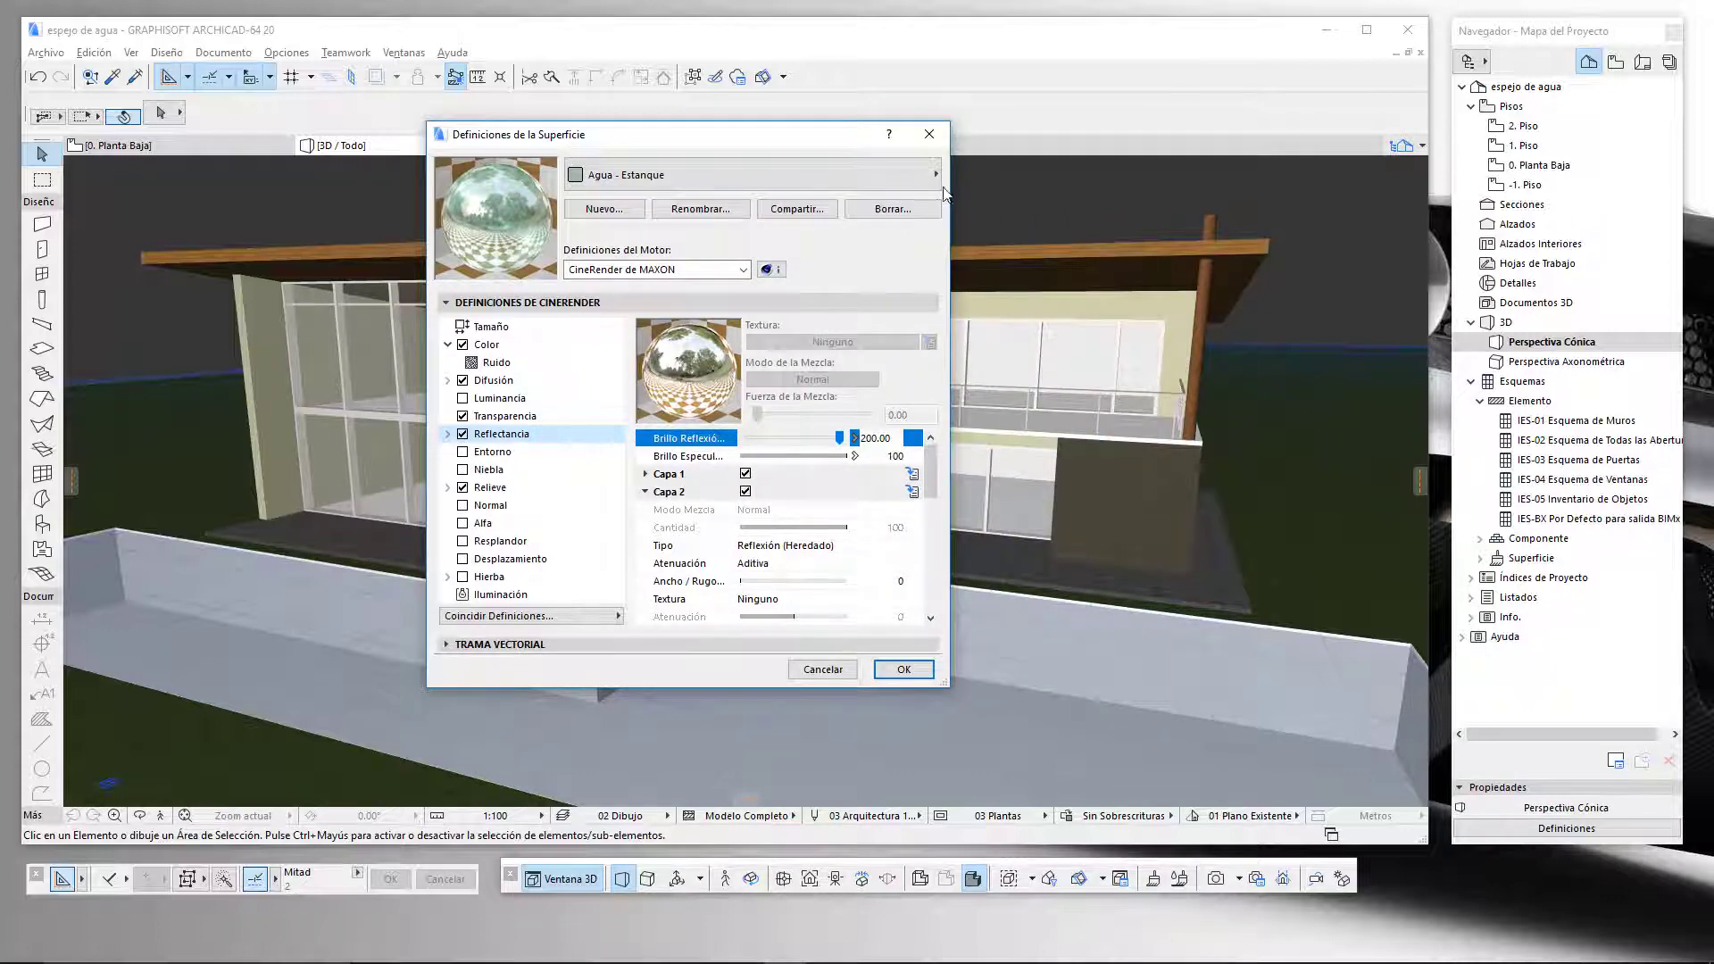
click(933, 132)
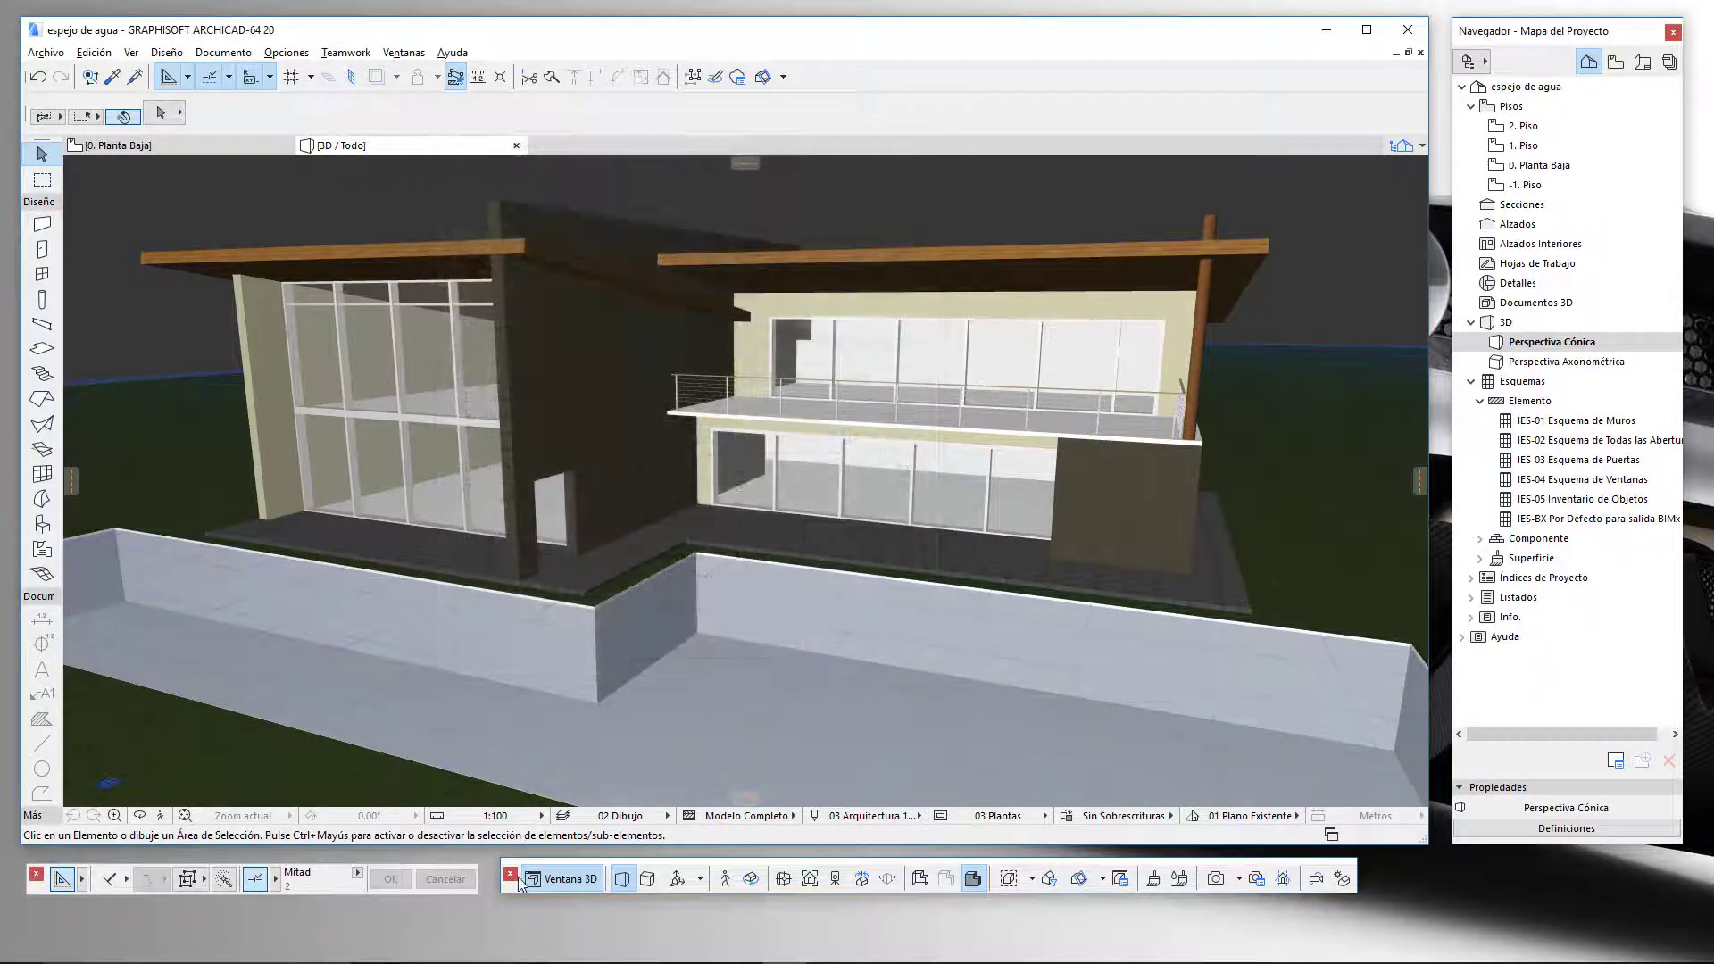
Close the floating Visualización 3D toolbar and show it again
drag(510, 893, 507, 889)
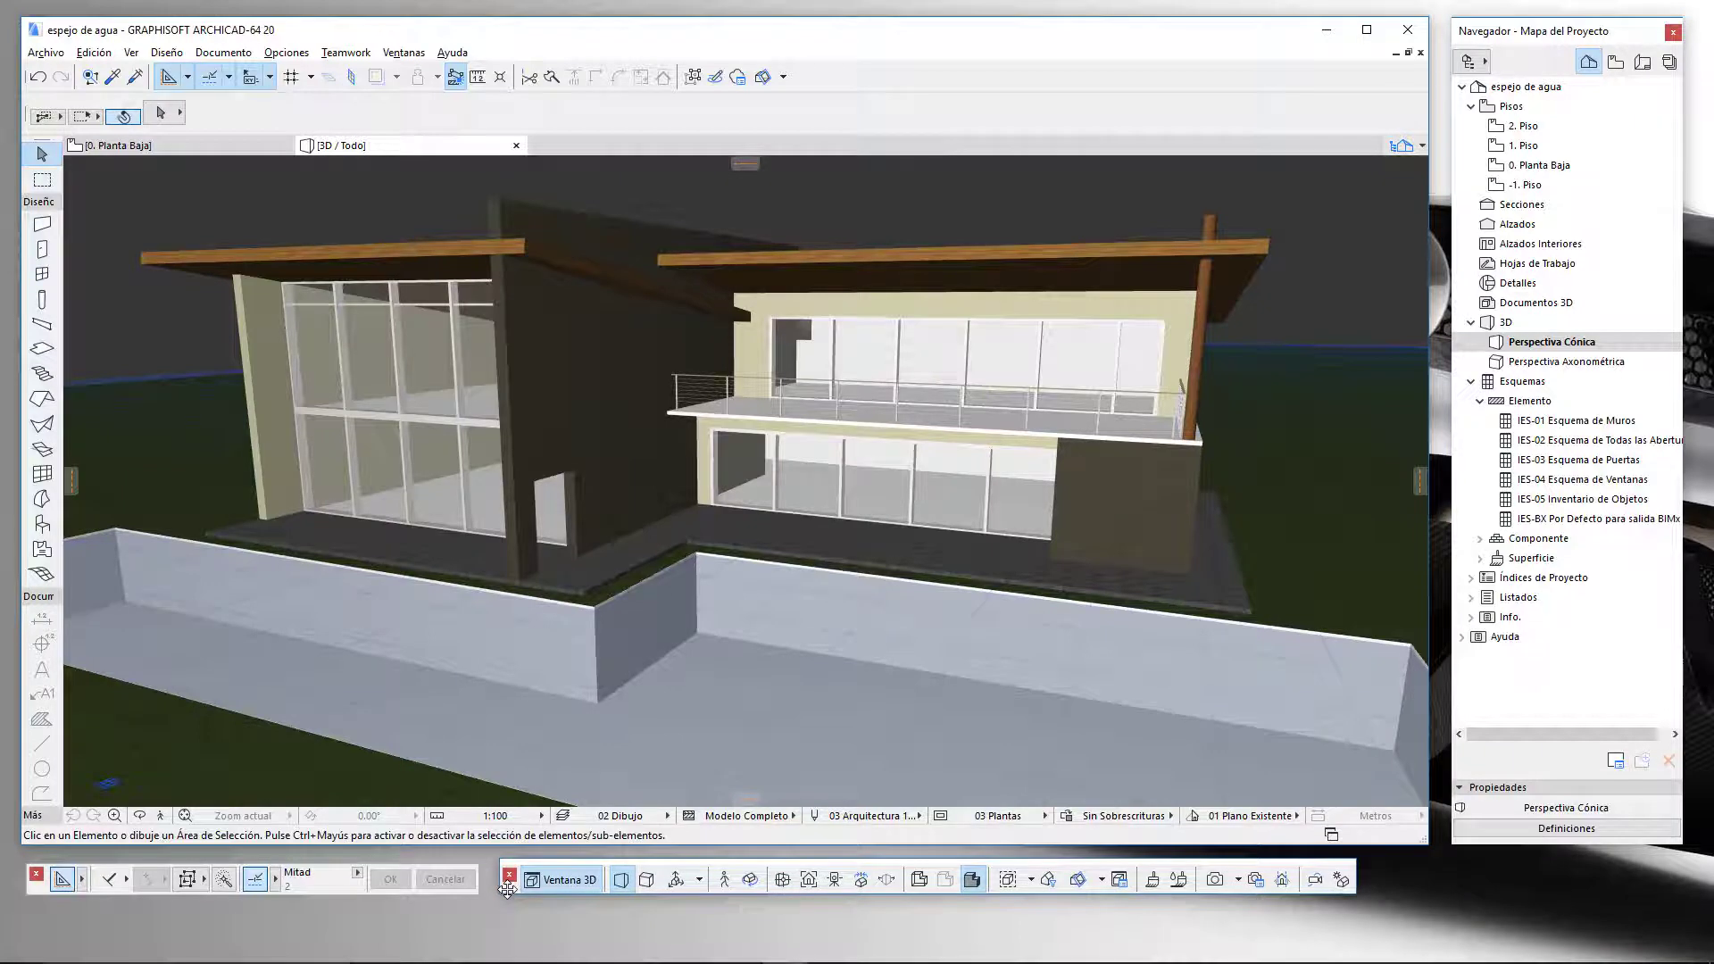
click(508, 875)
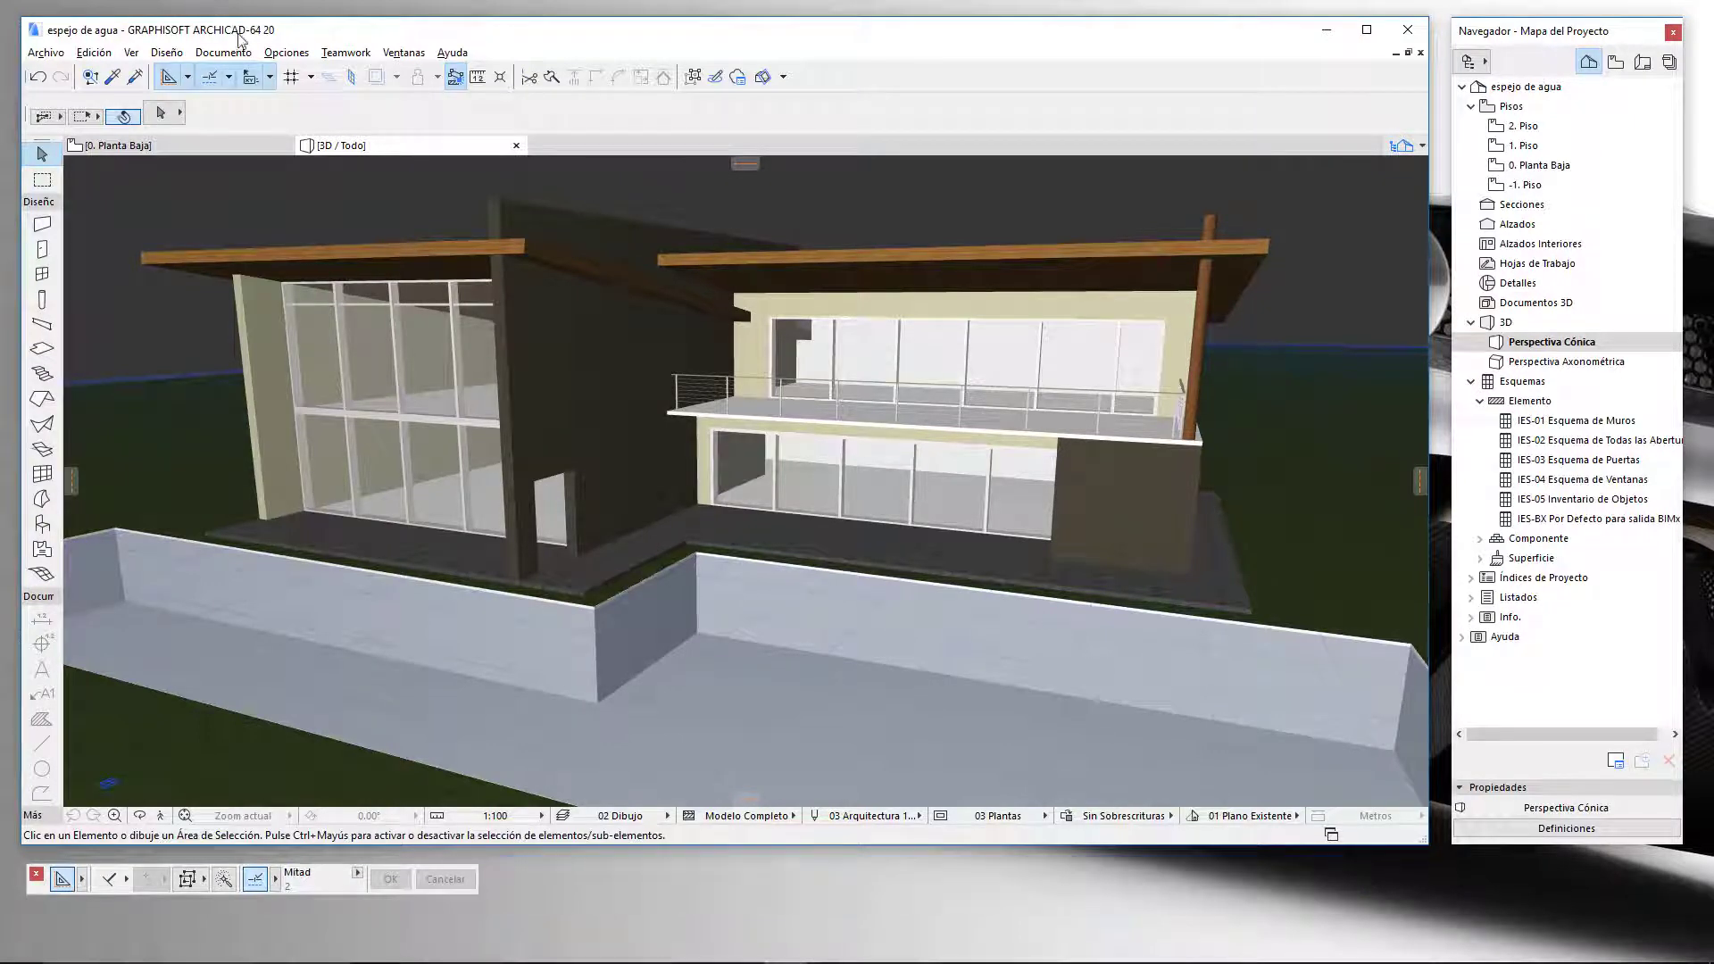
click(300, 55)
mouse_move(404, 53)
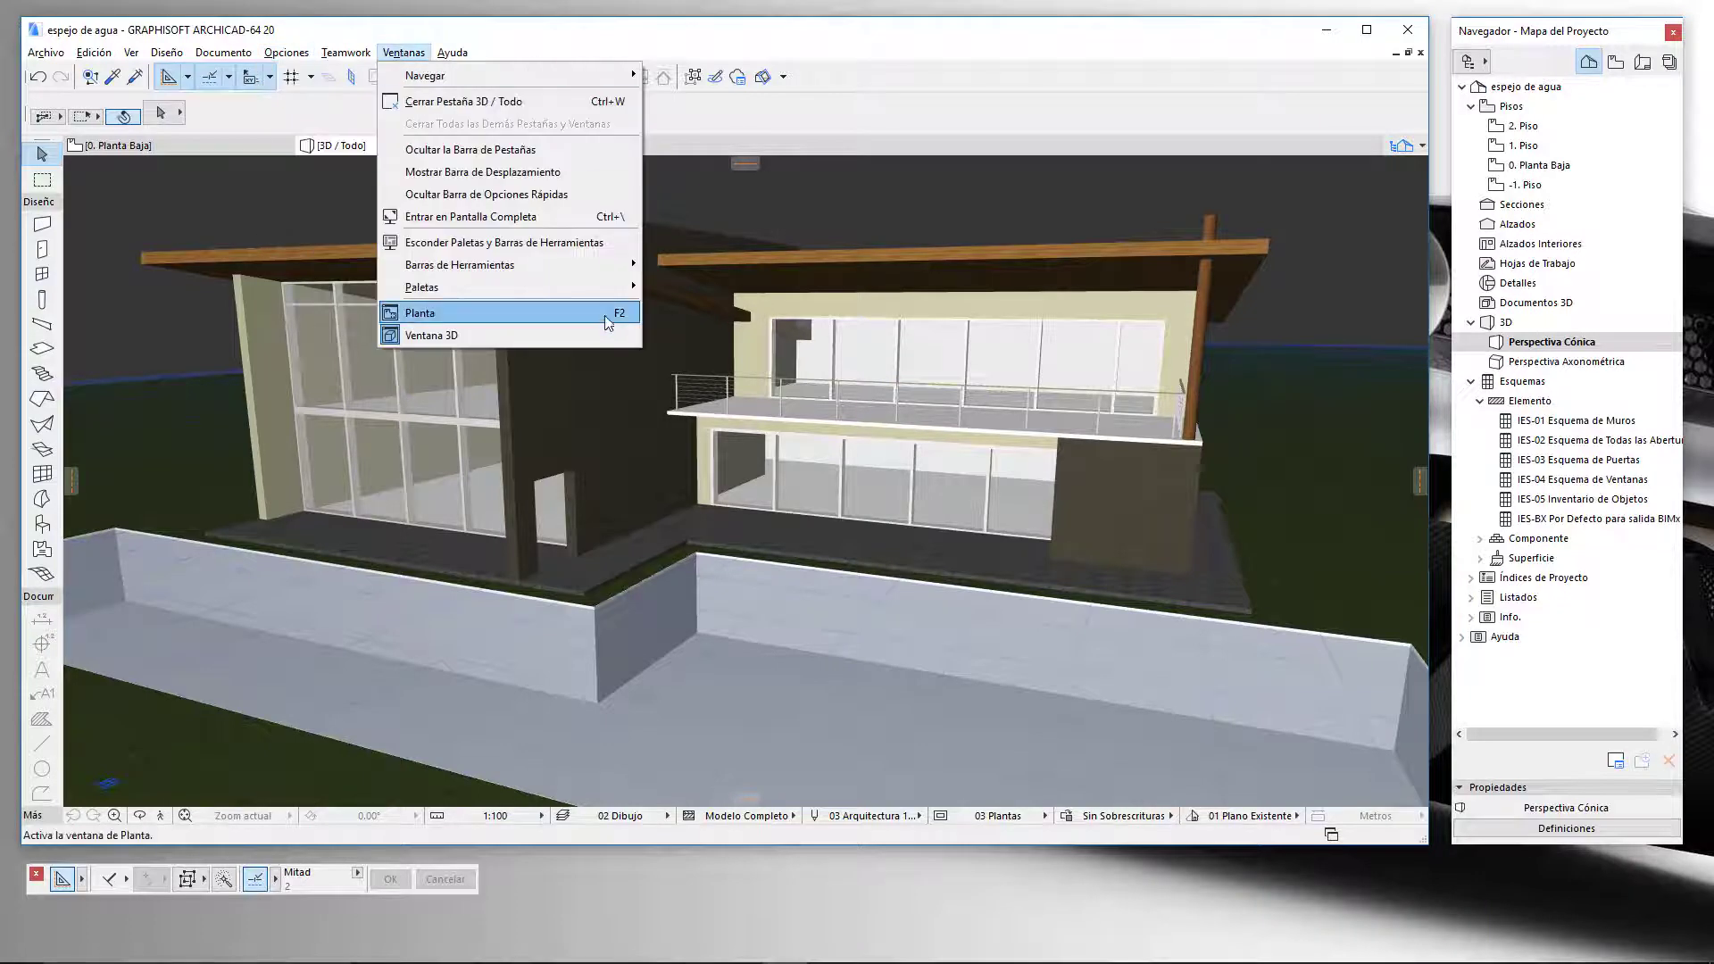
mouse_move(635, 265)
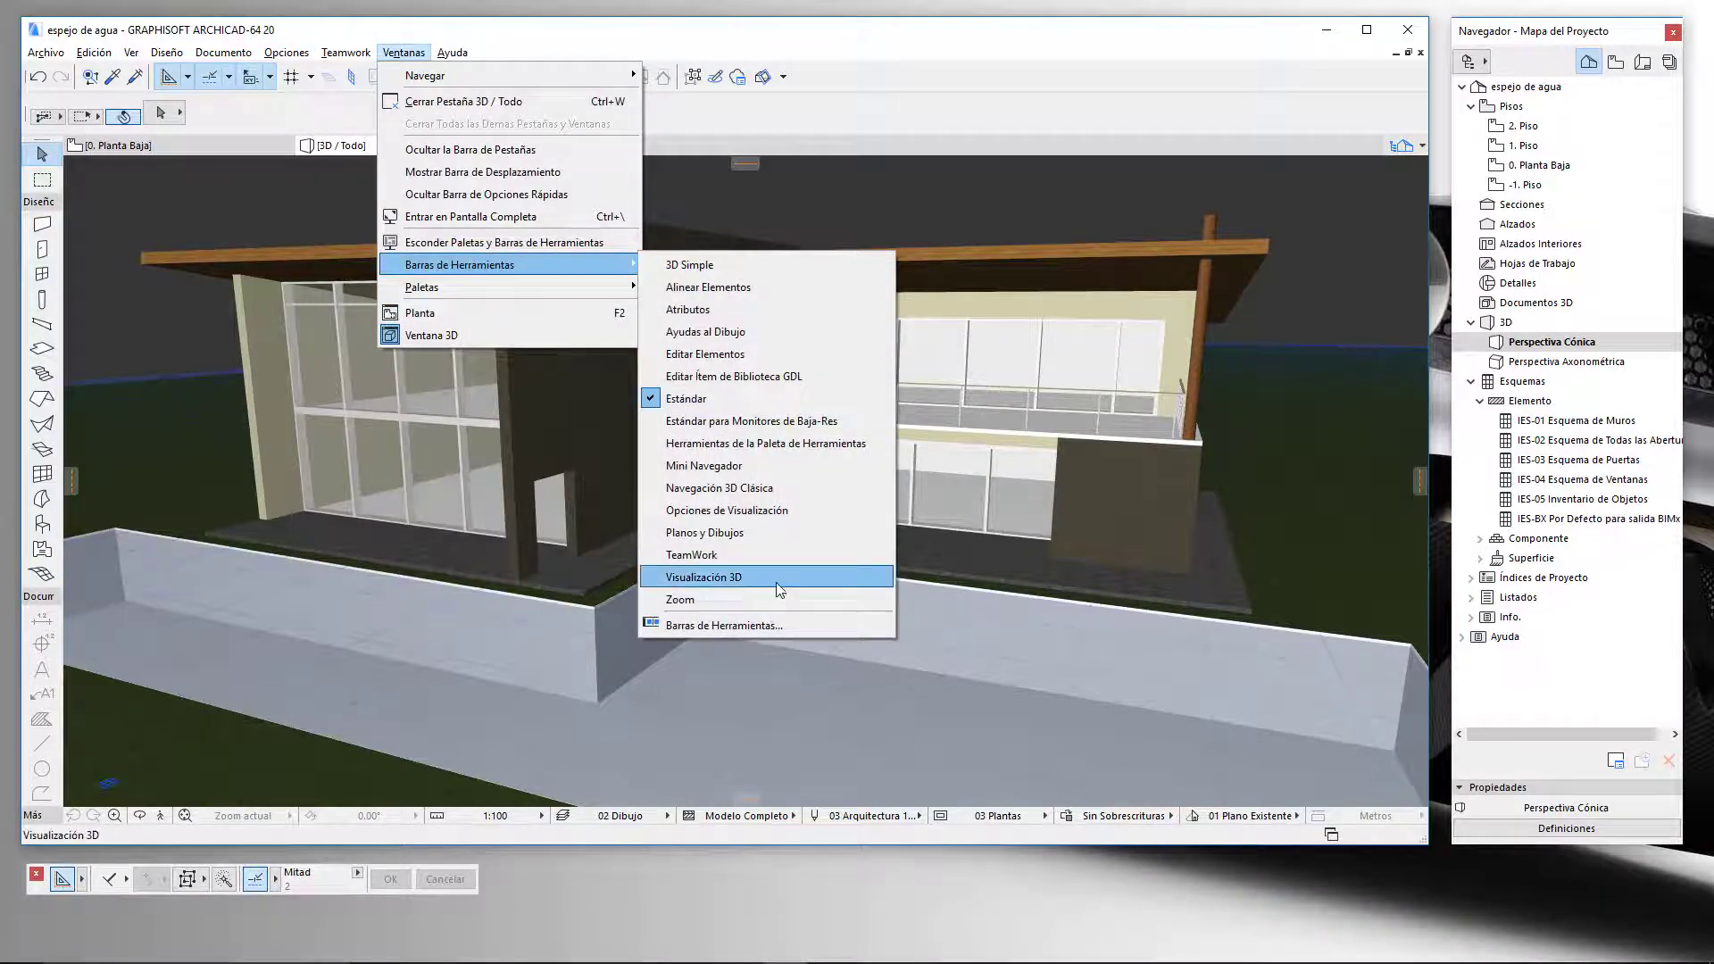
click(776, 579)
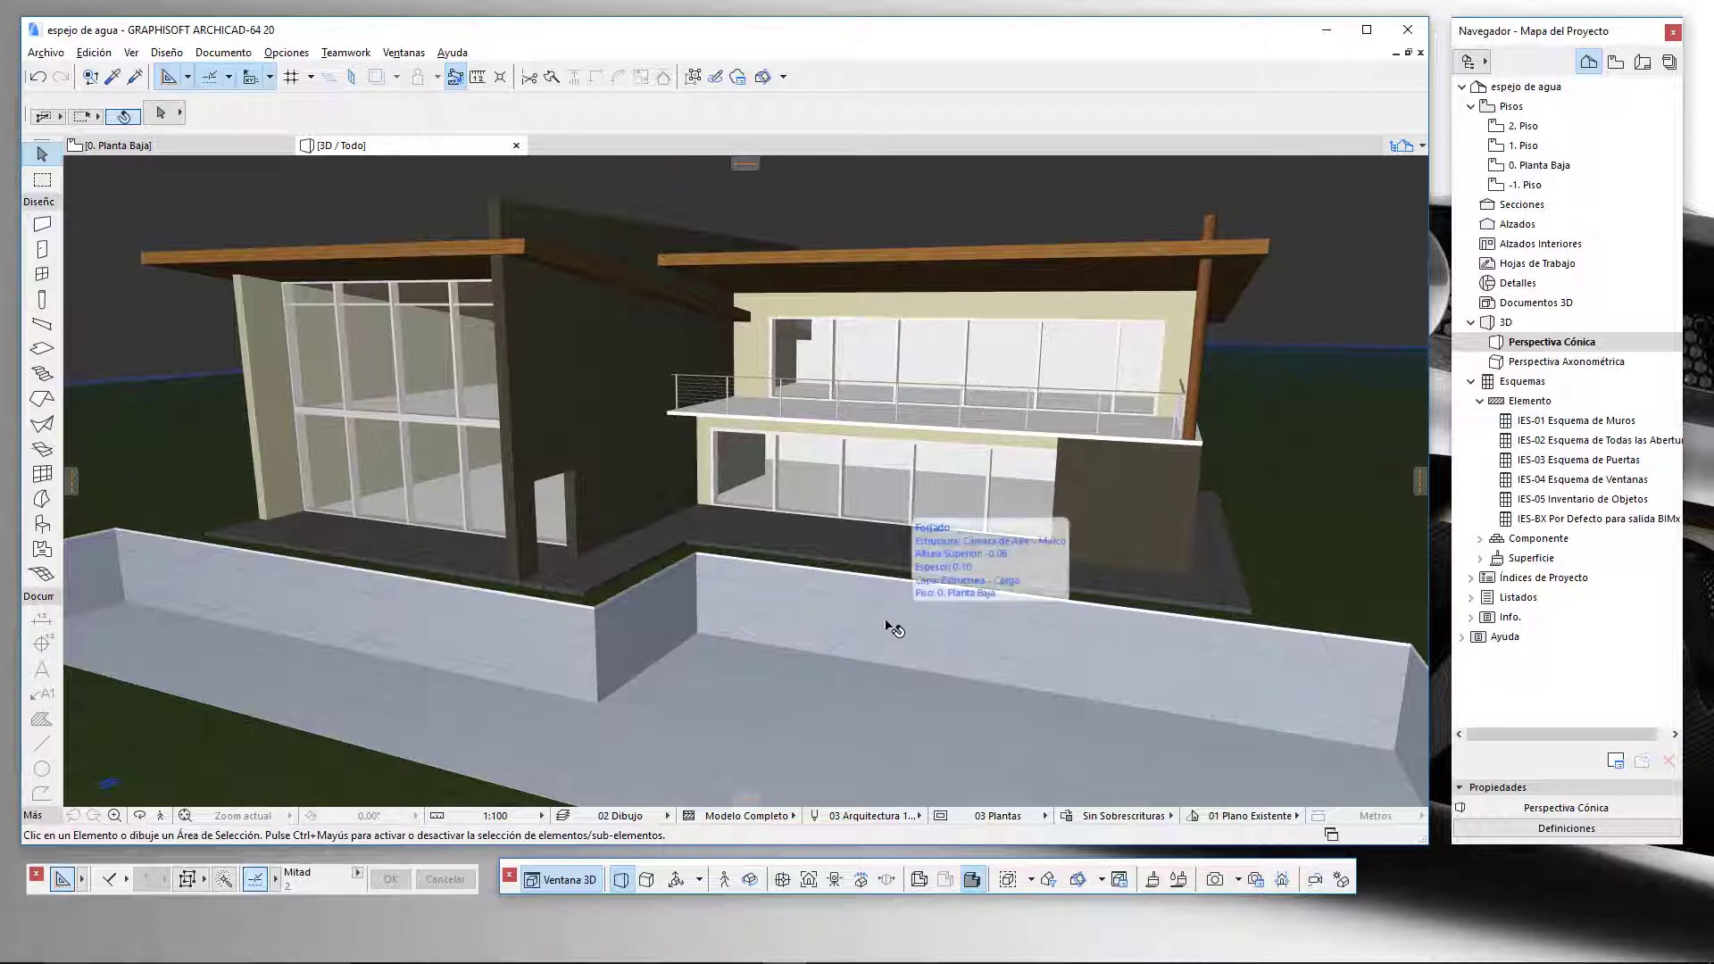
Select the pool slab in the 3D view and duplicate the Agua - Estanque 2 surface as Agua - Espejo de agua
click(848, 628)
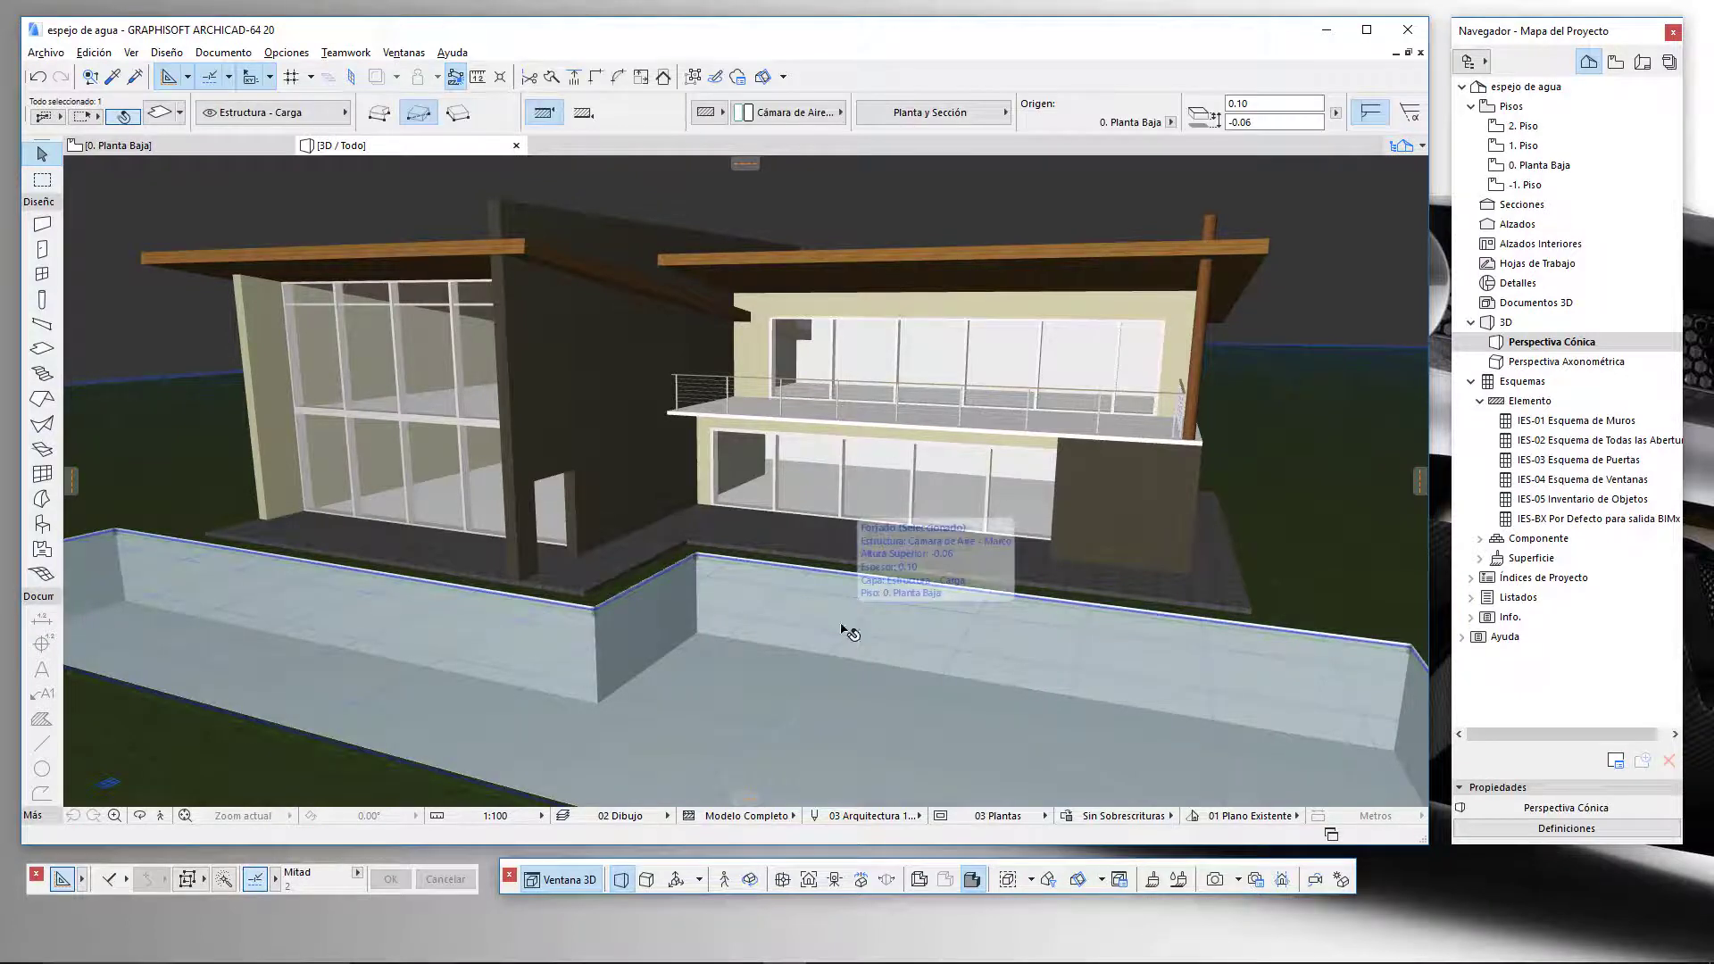
click(1153, 882)
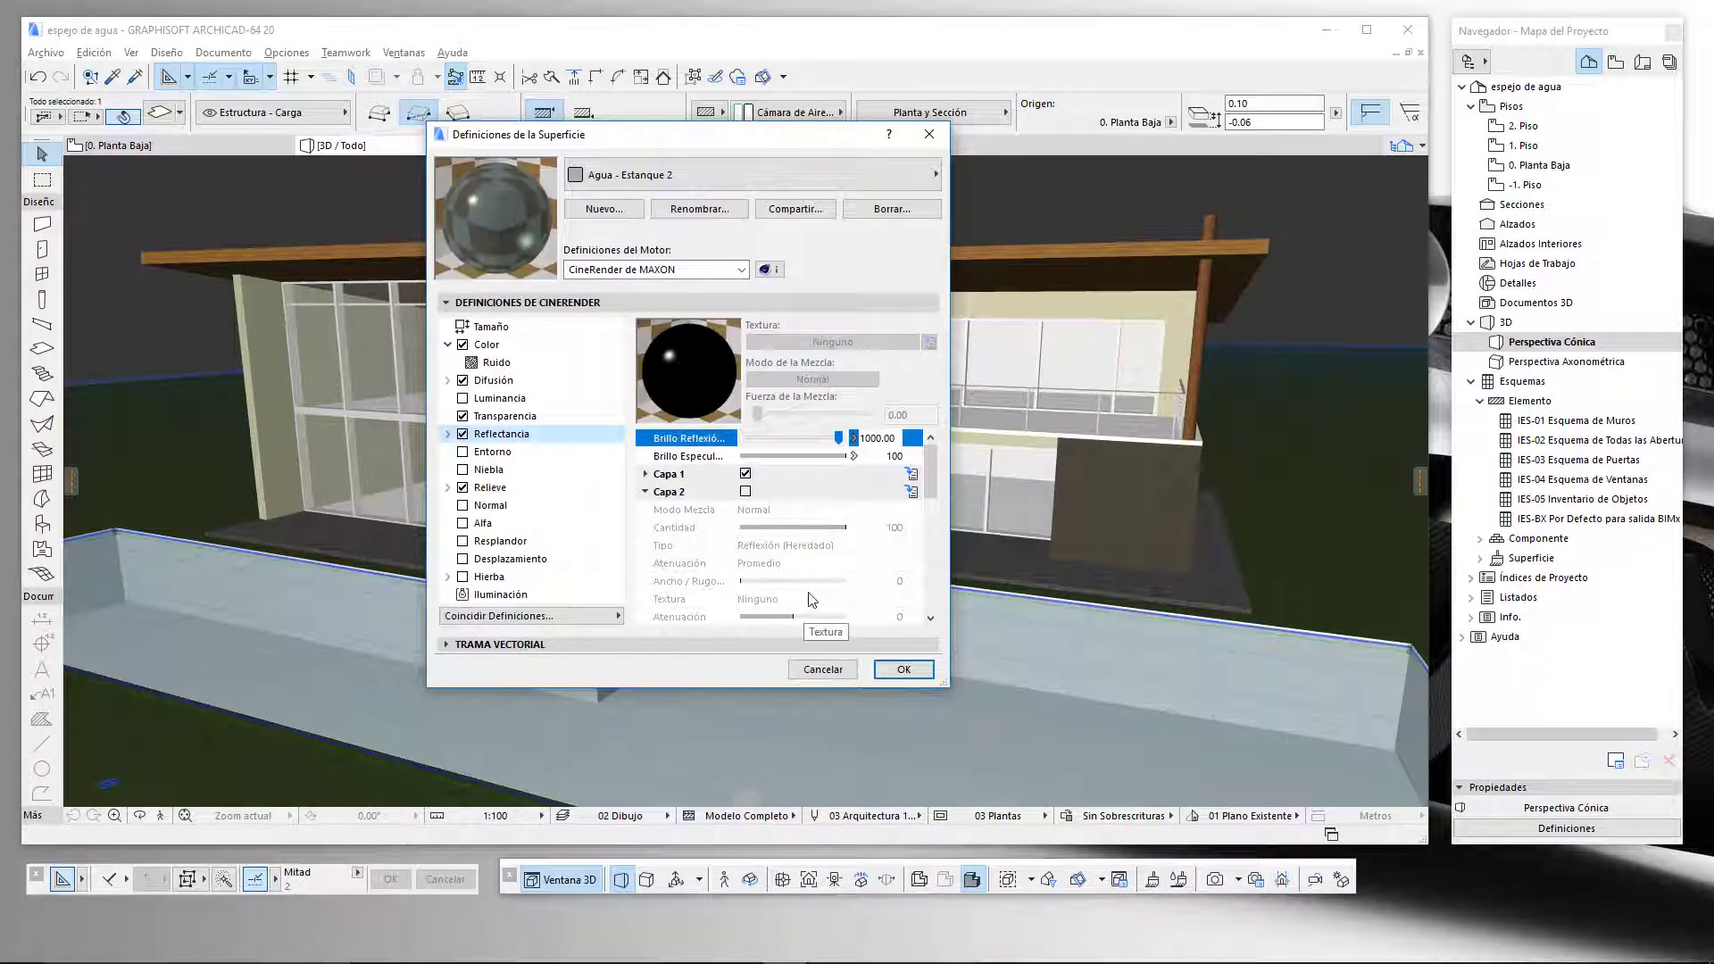
drag(805, 145, 885, 182)
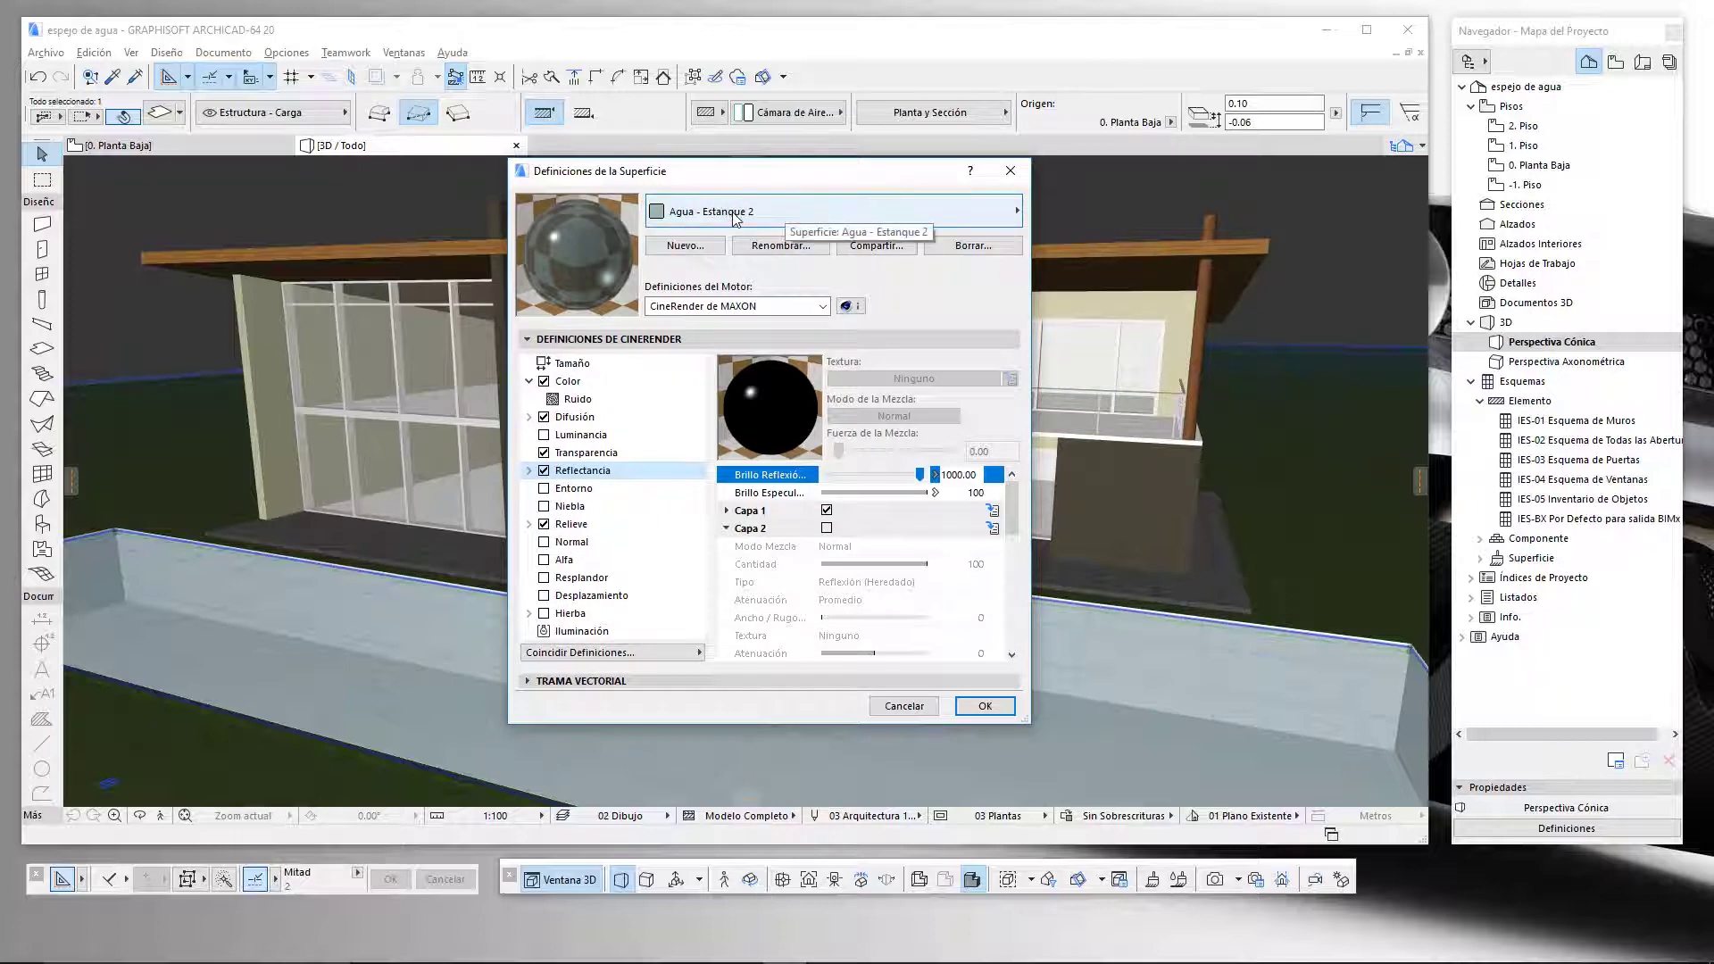
click(684, 245)
click(935, 303)
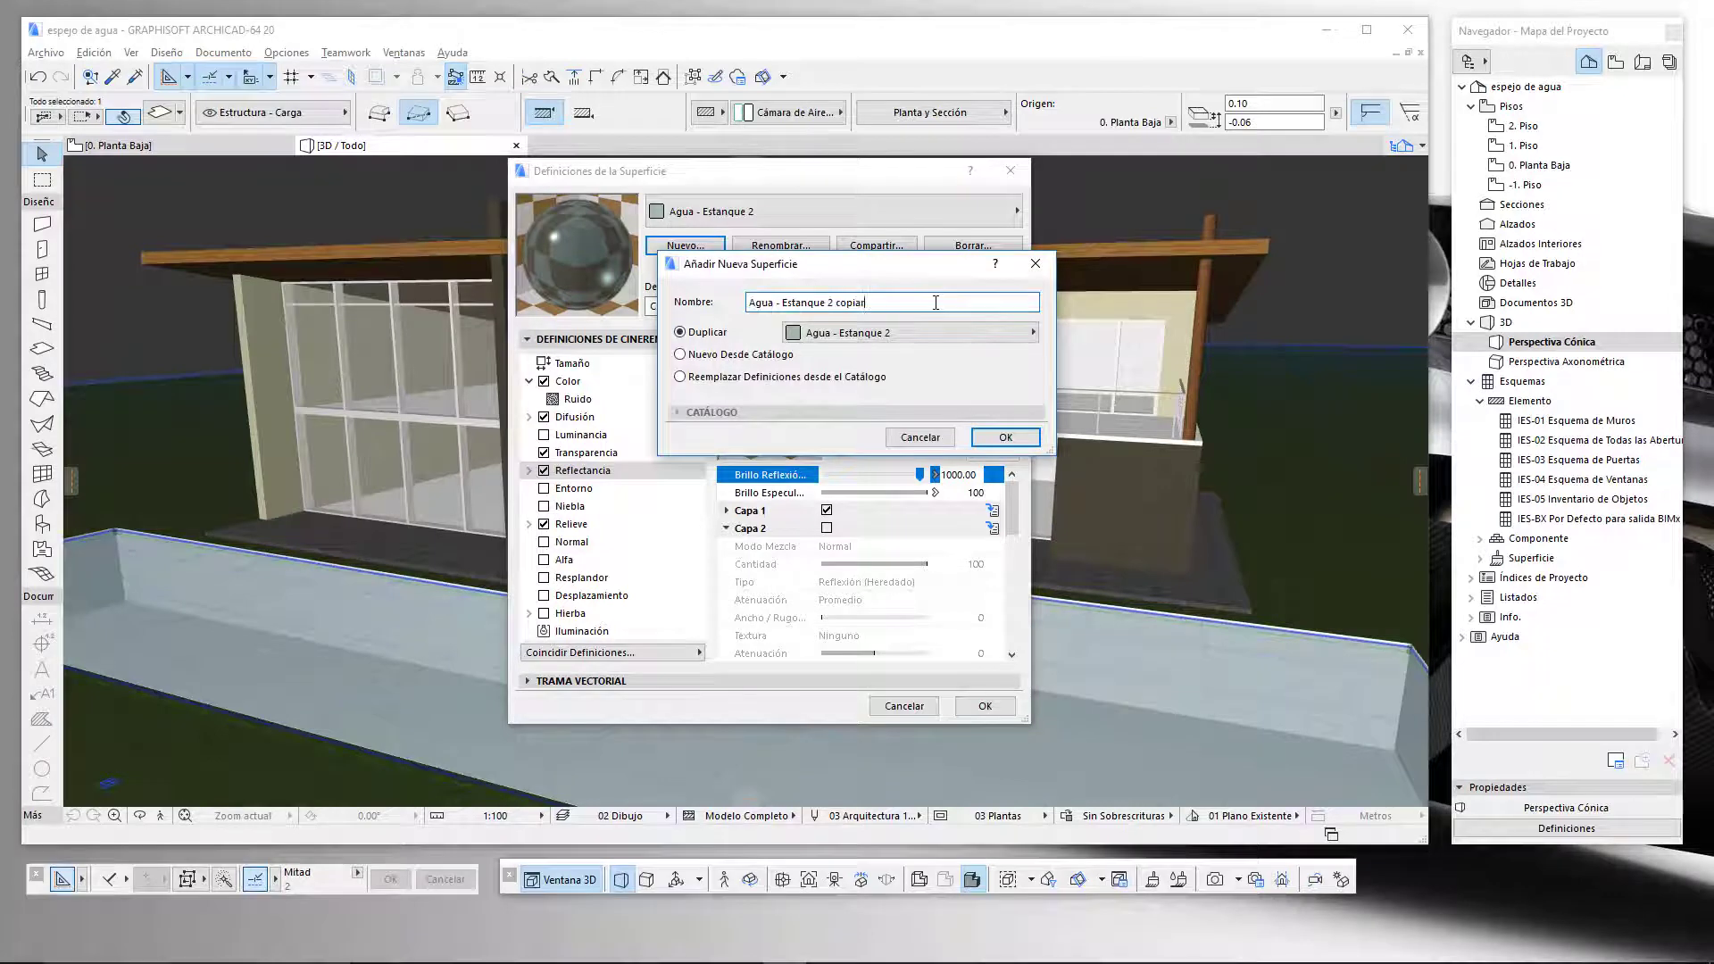
key(BackSpace)
key(BackSpace)
key(BackSpace)
text(Espejo de agua)
click(1029, 438)
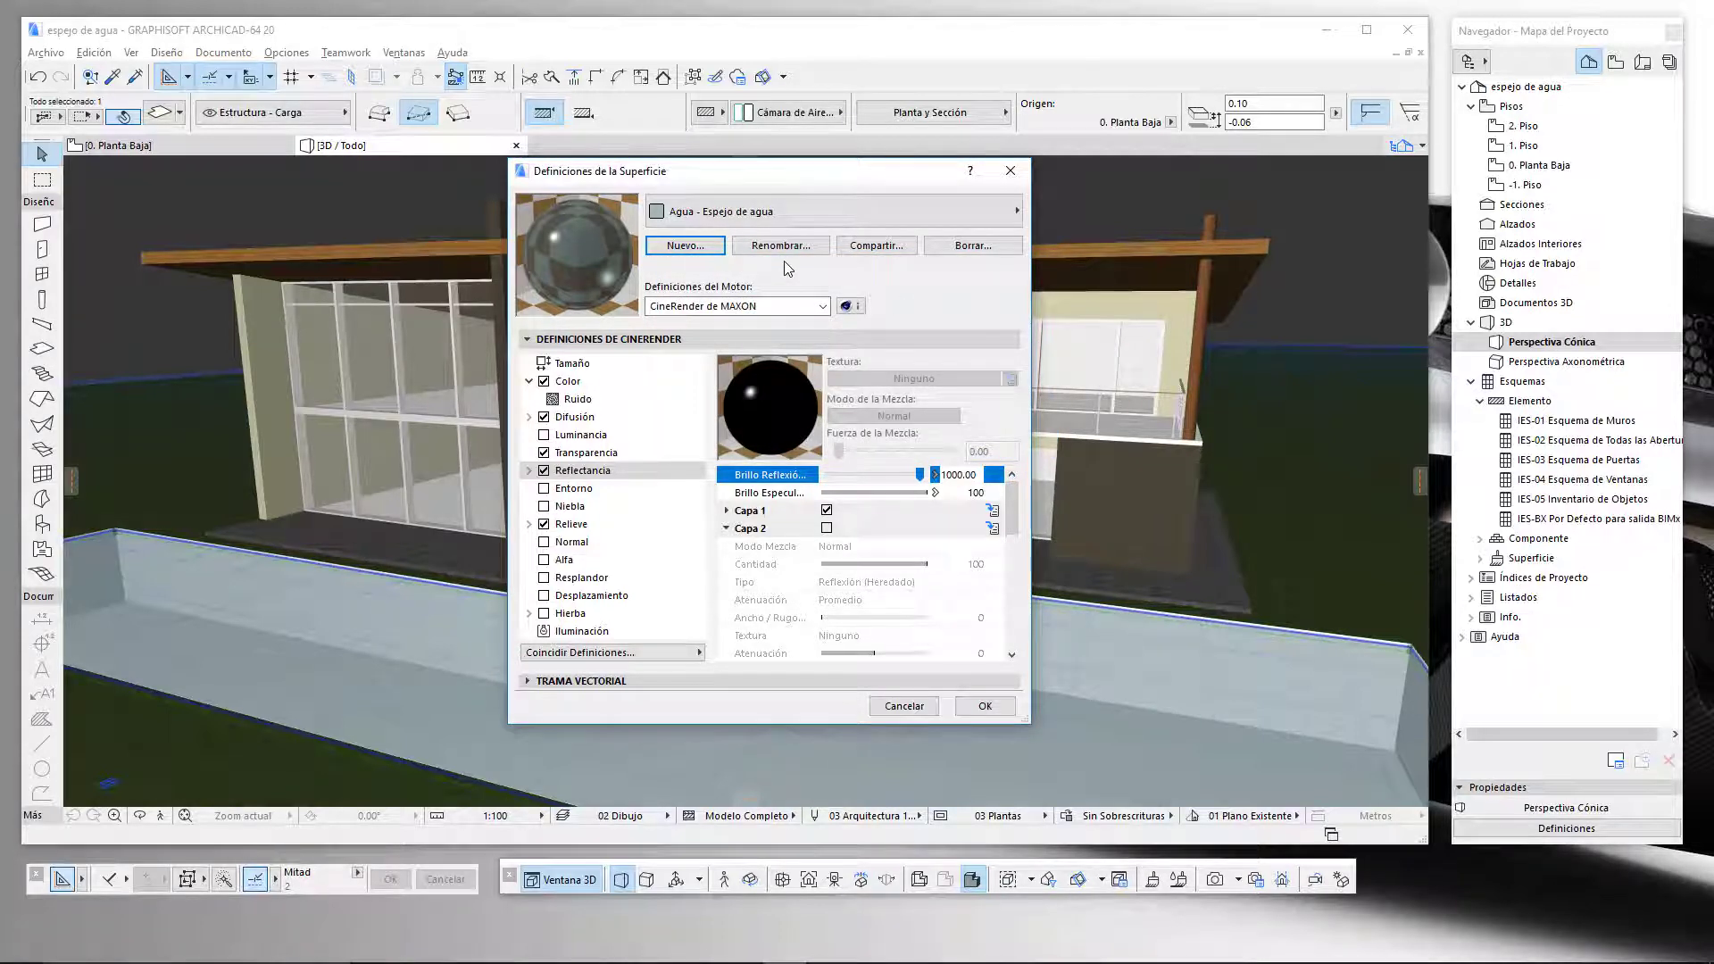
Switch the surface's engine settings to Motor Interno and back to CineRender de MAXON
click(792, 307)
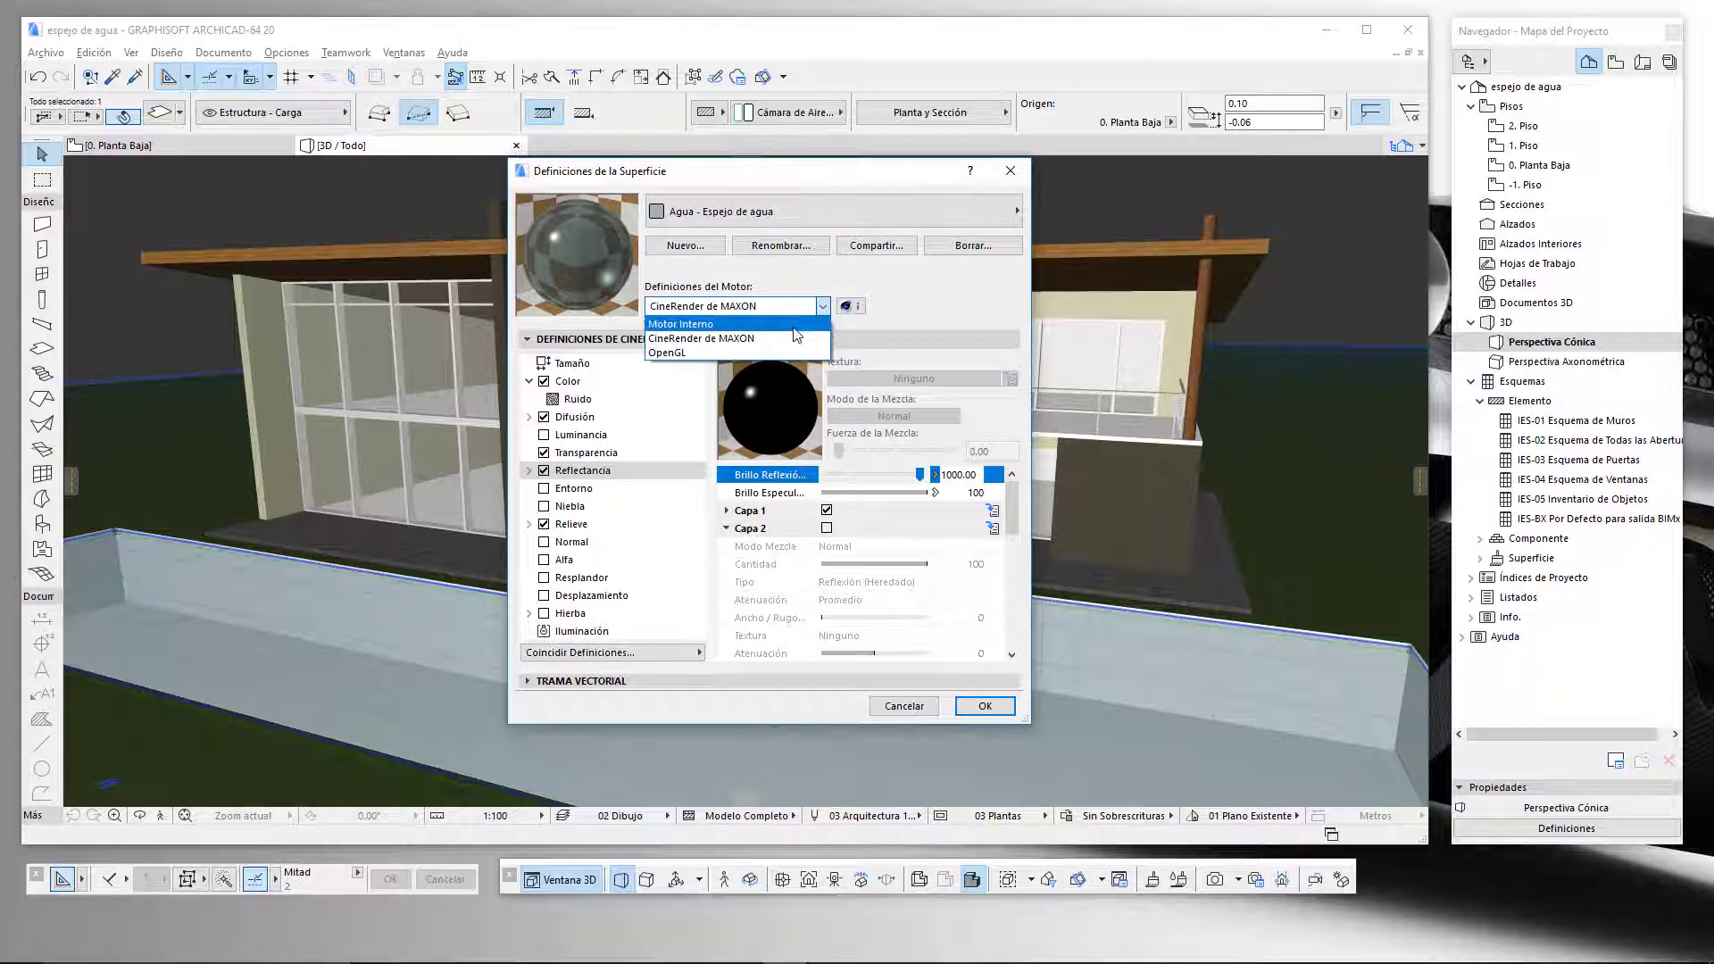
click(792, 324)
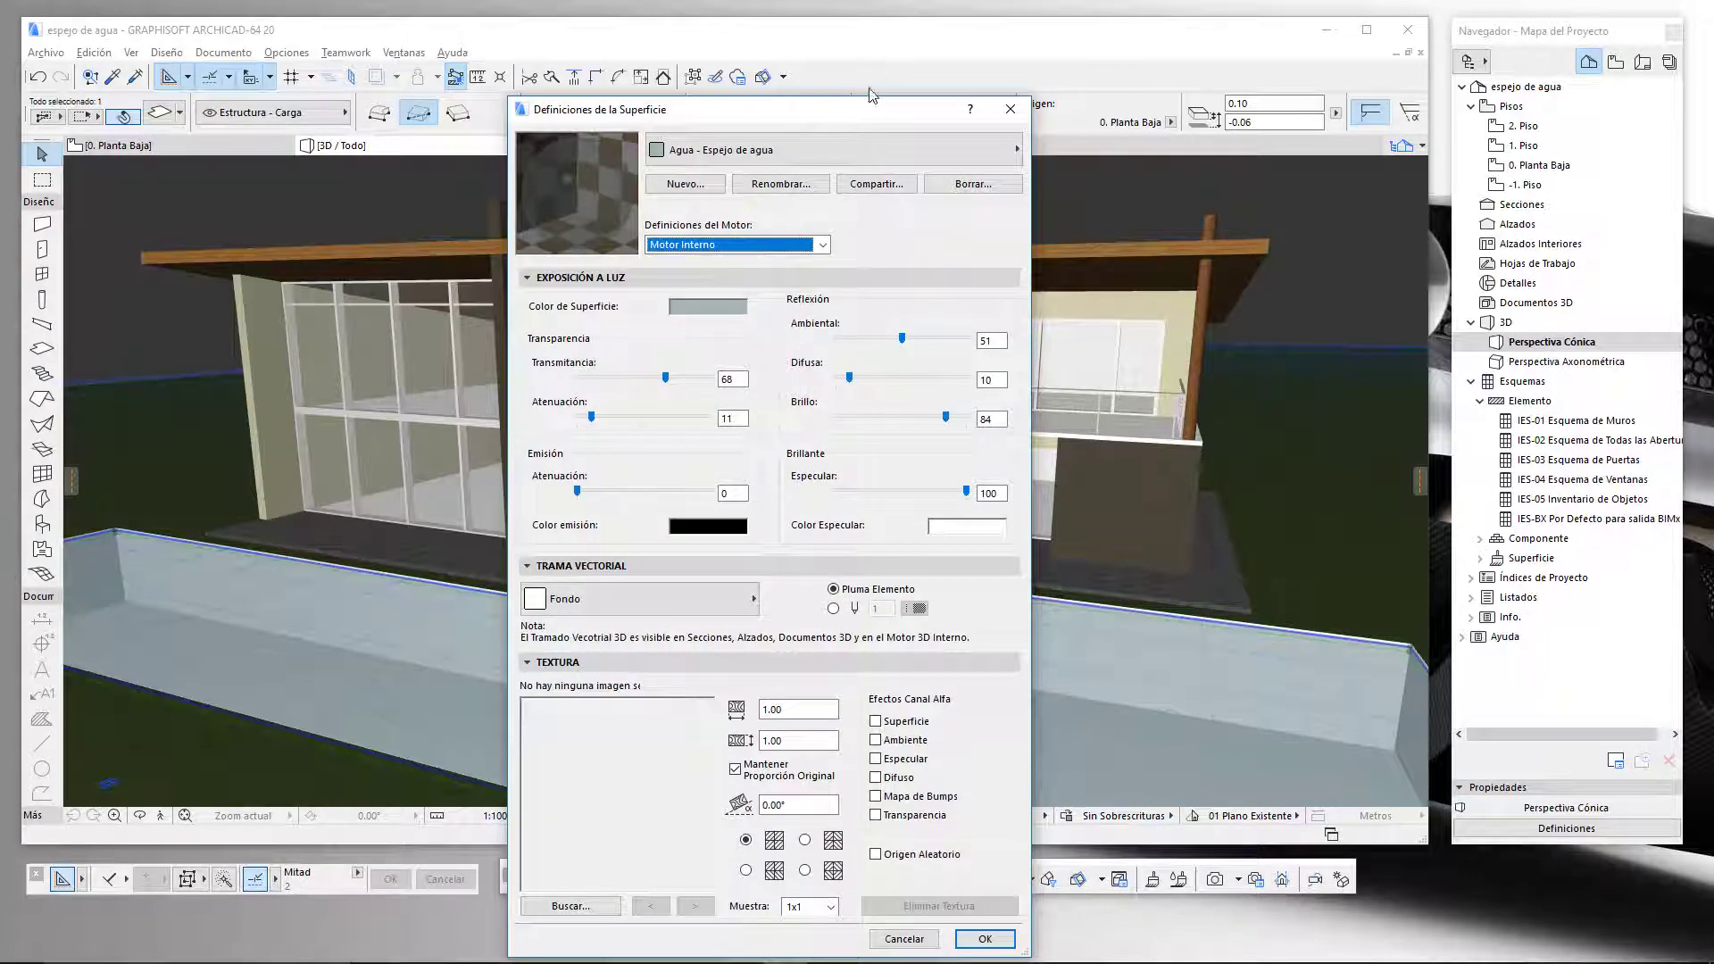
click(836, 185)
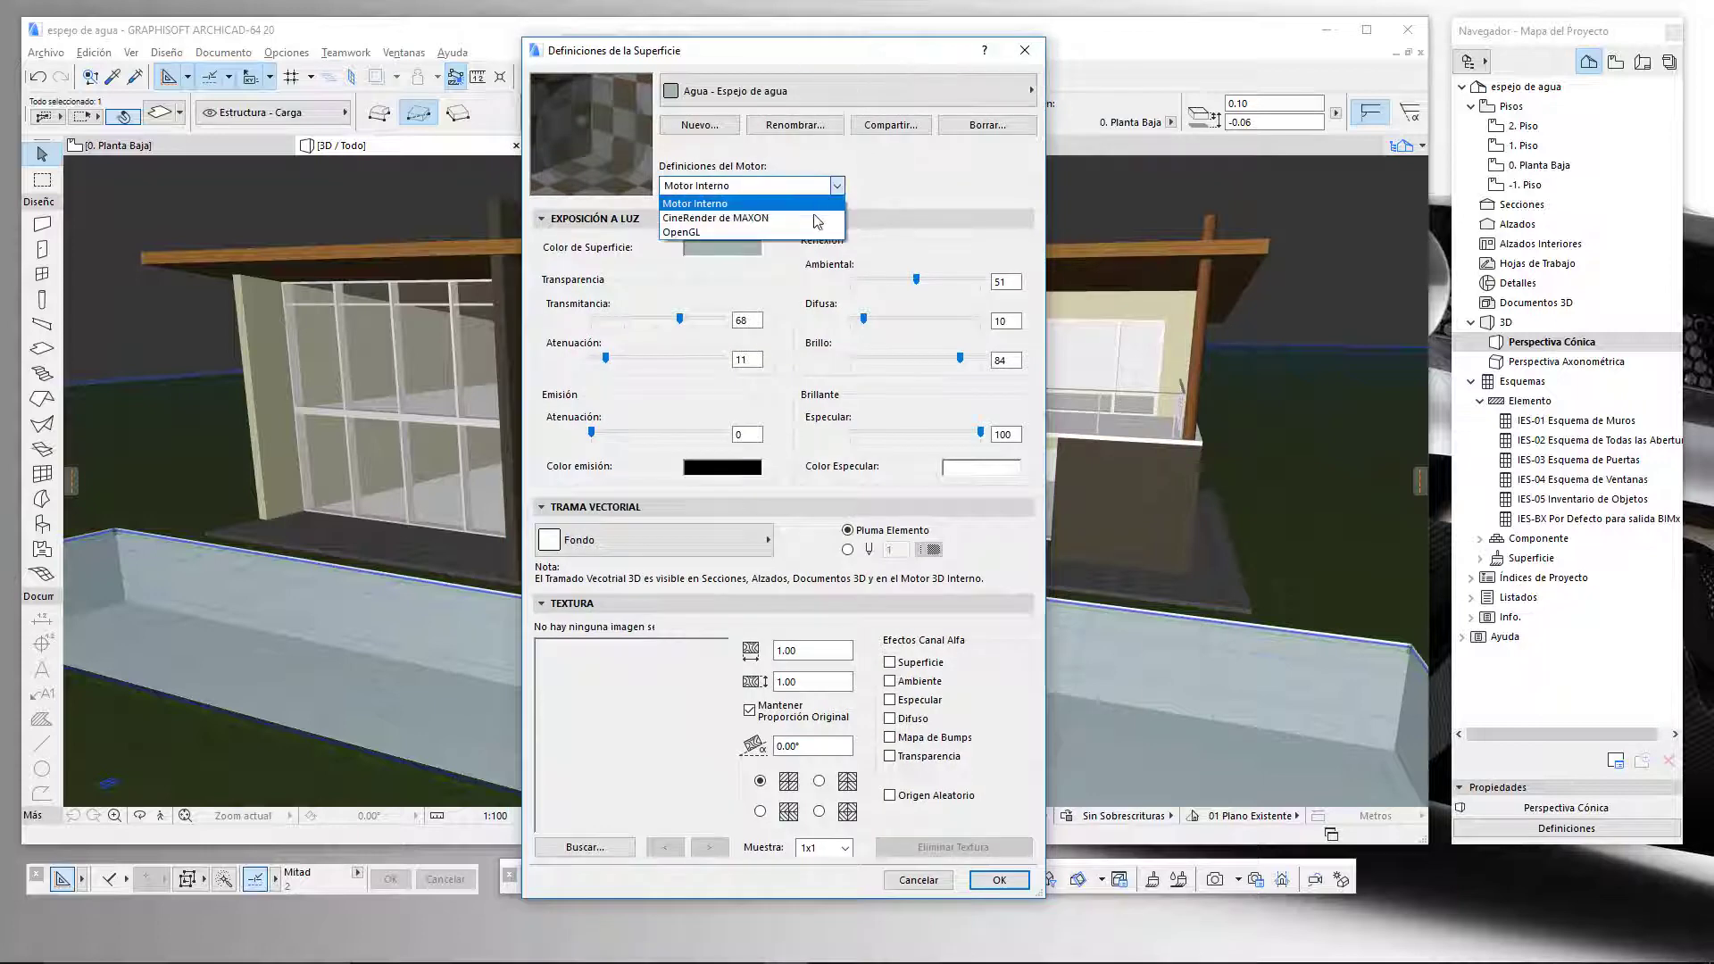
click(813, 216)
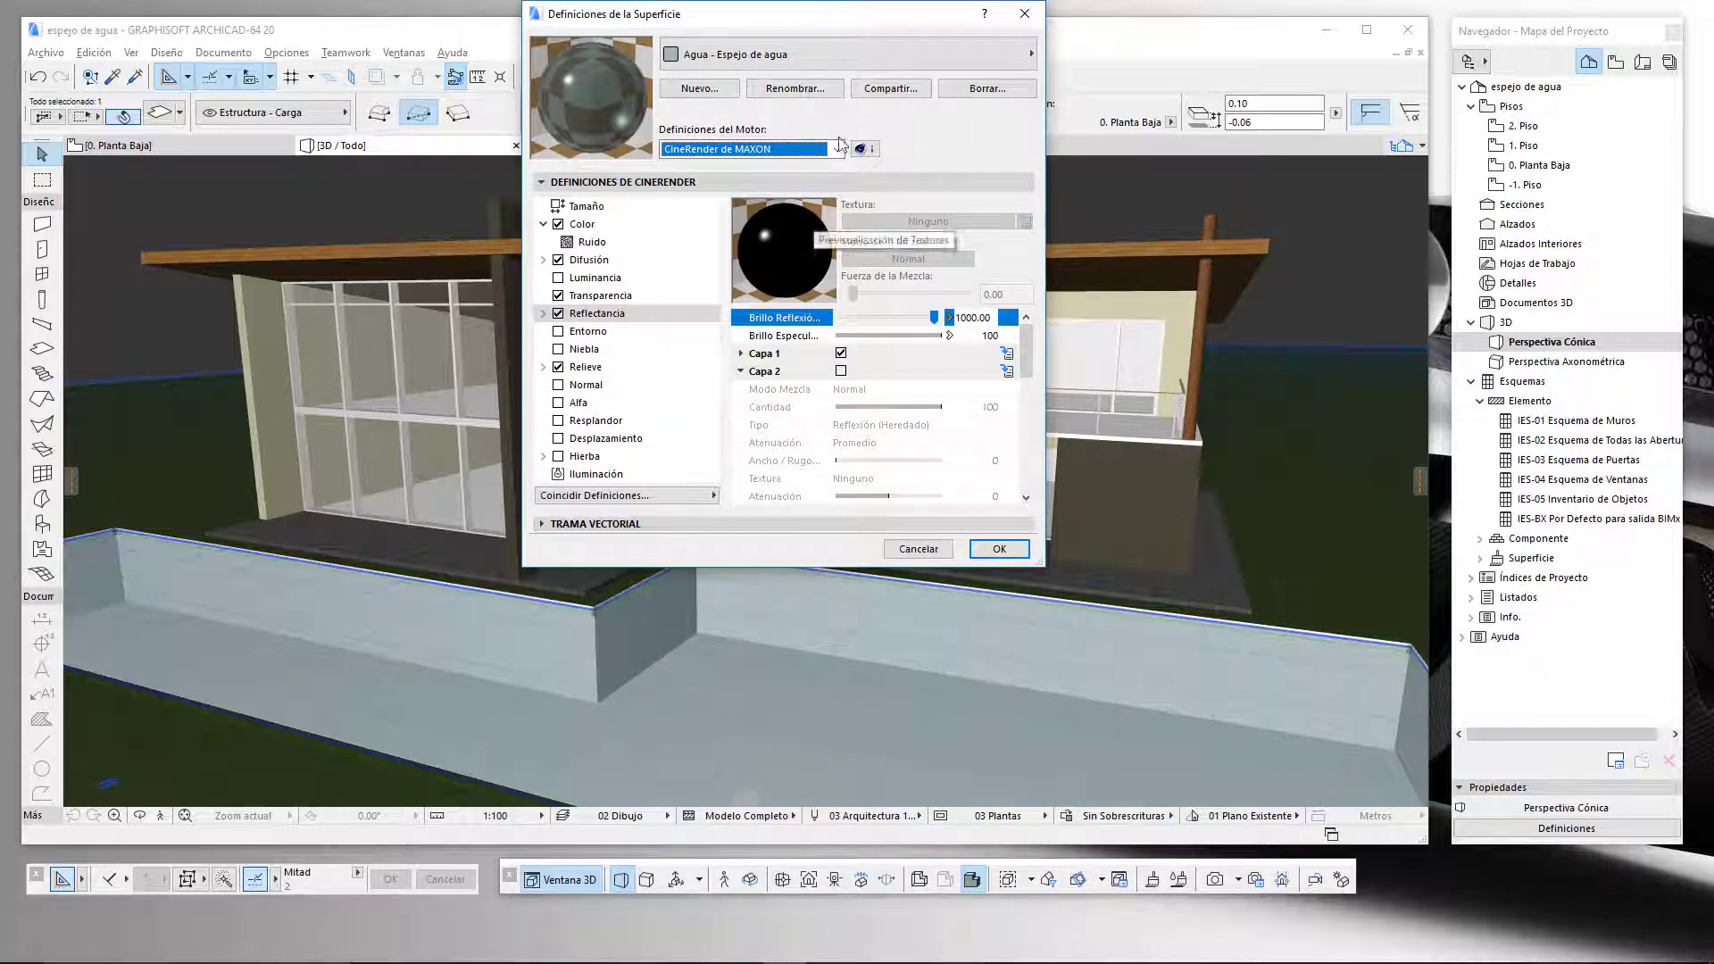
drag(889, 16, 895, 125)
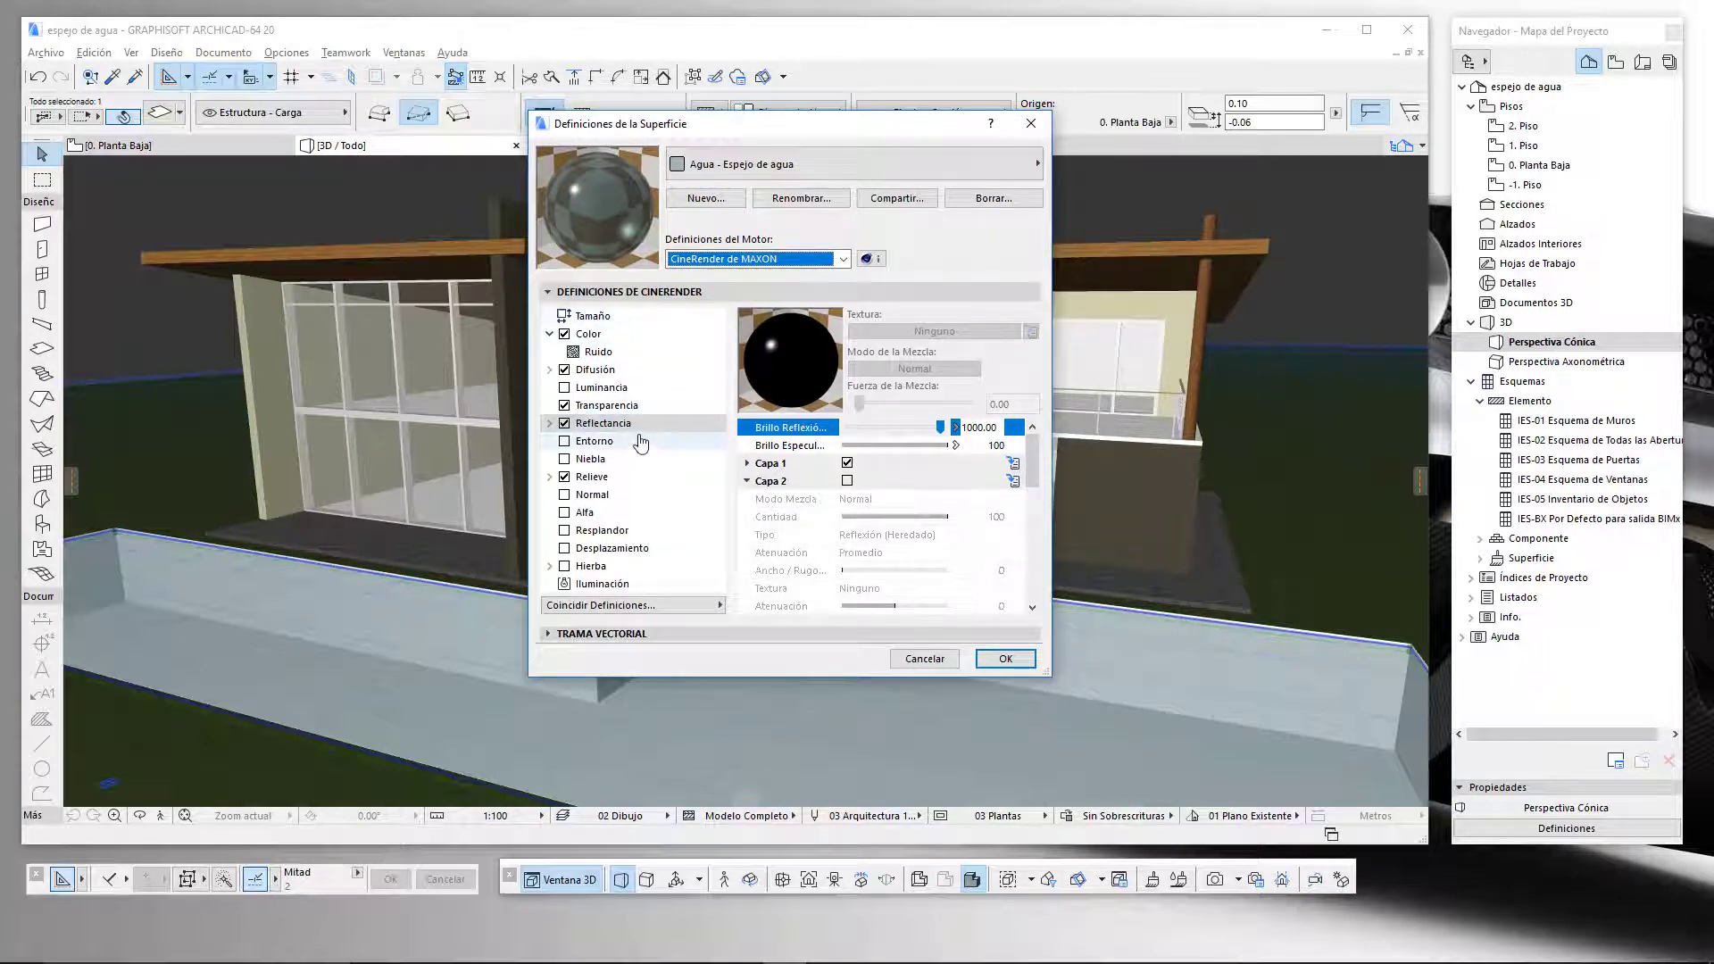
Examine the surface's Tamaño settings and the Reflectancia channel with its Capa 1 parameters
click(651, 318)
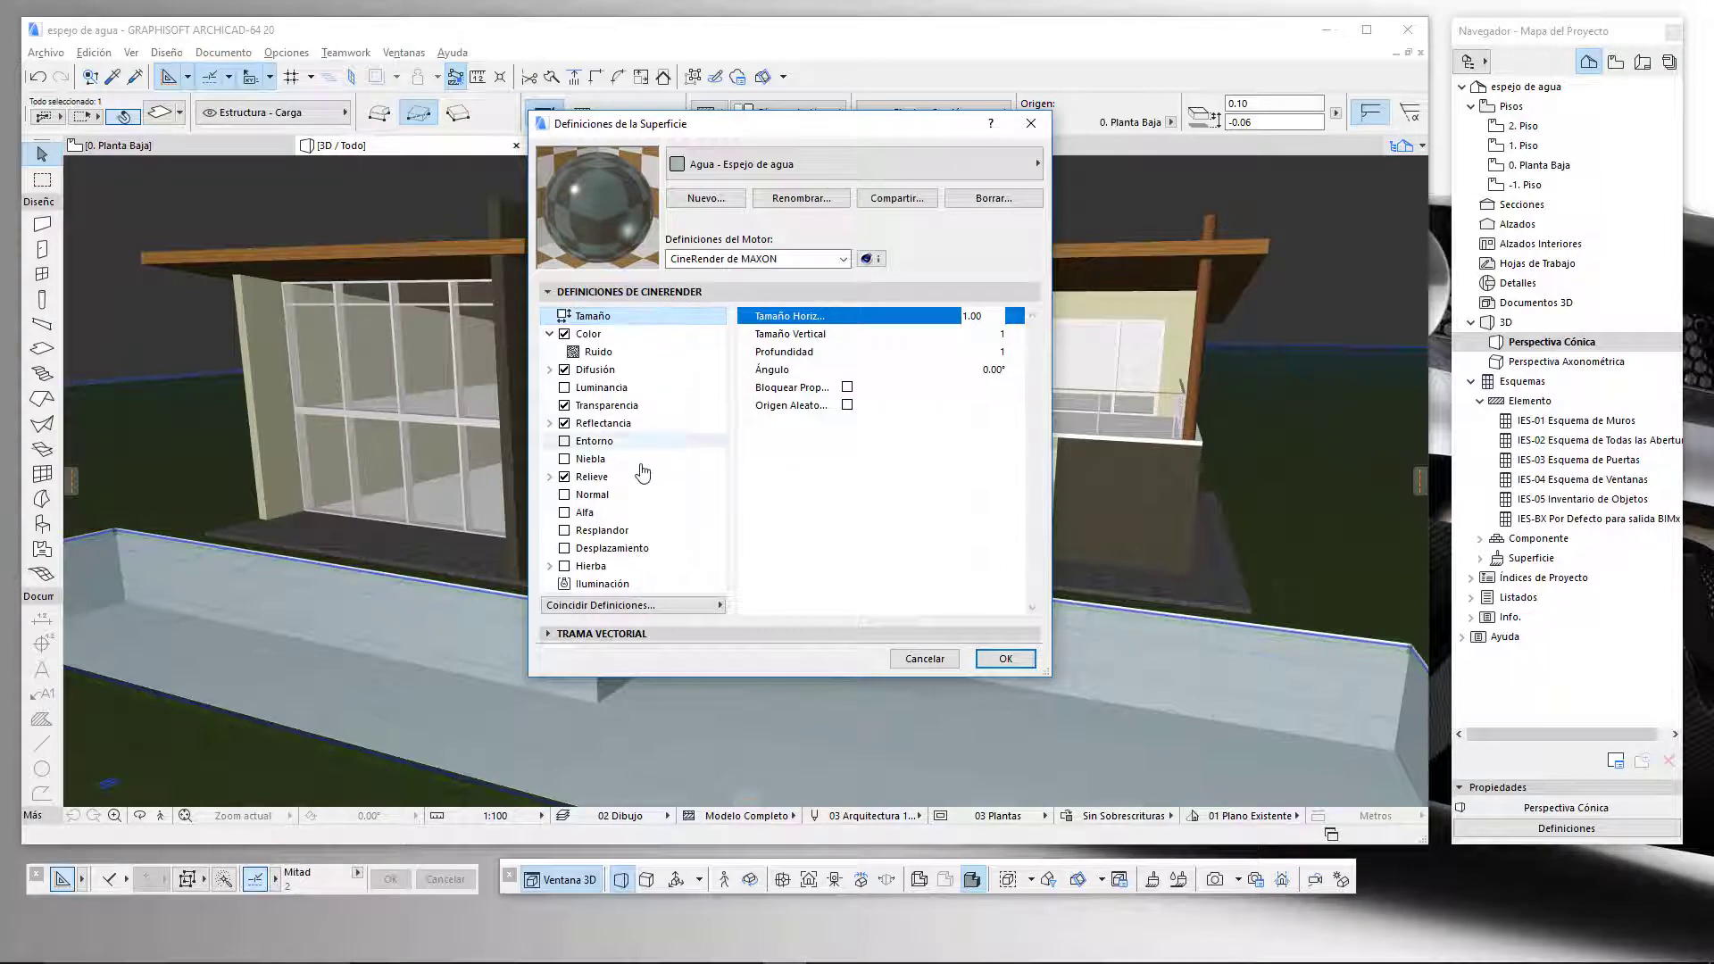
click(680, 424)
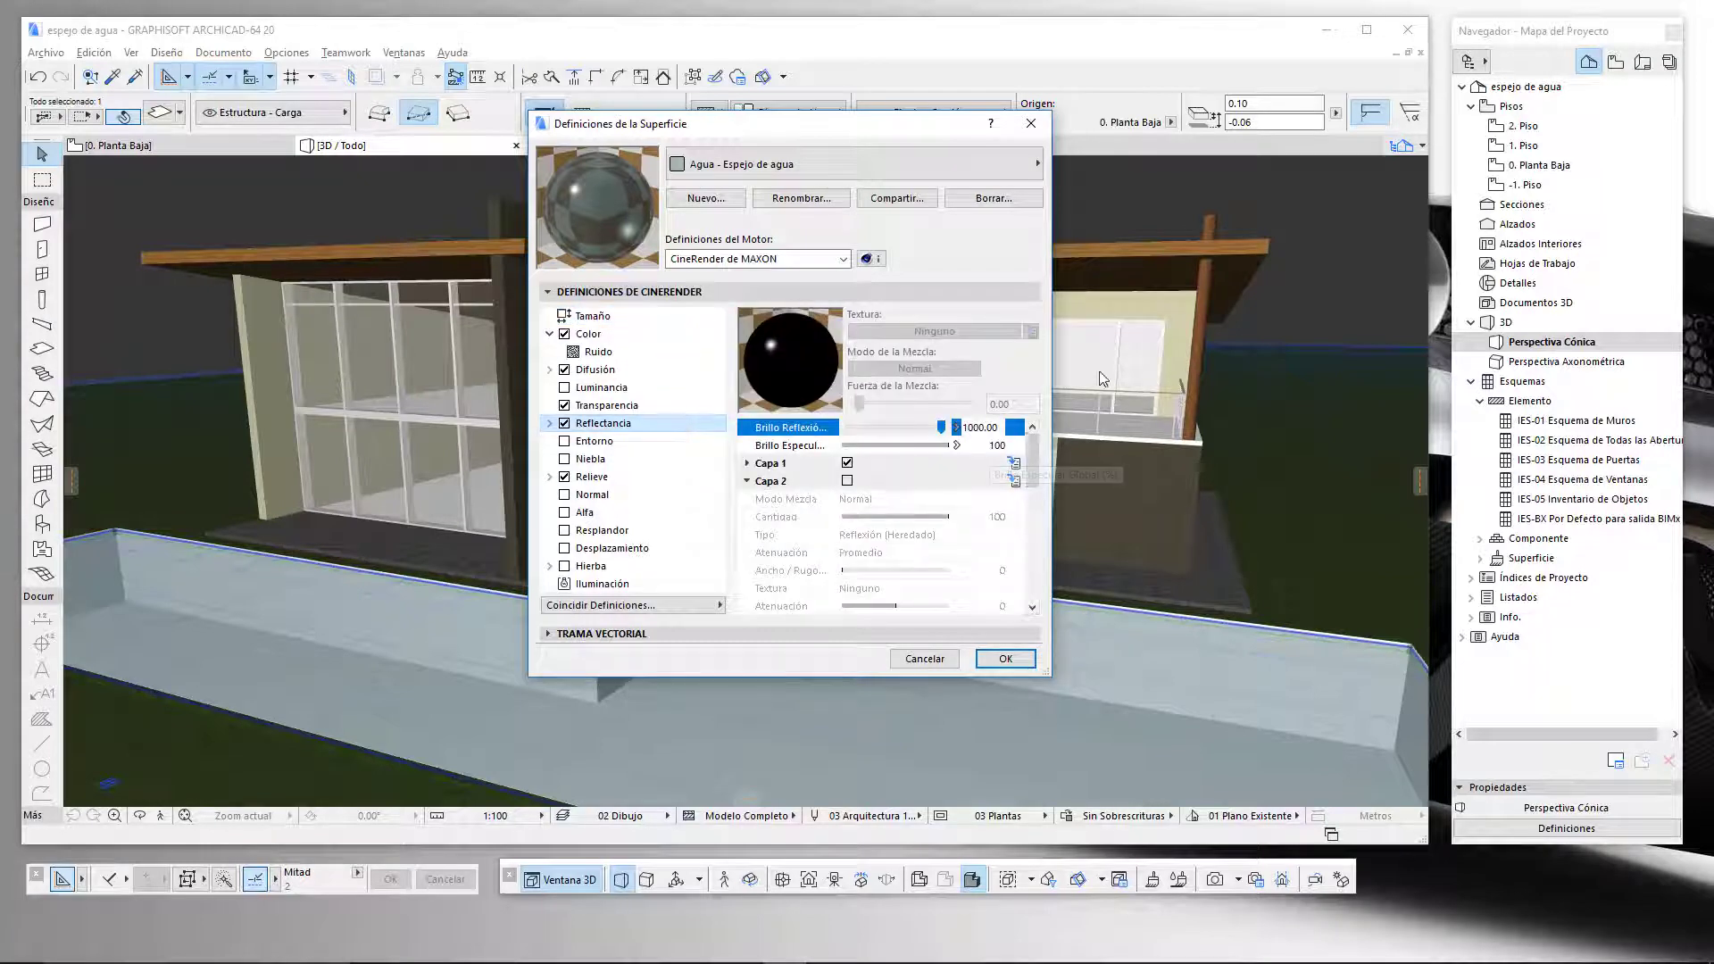
drag(1053, 391, 1335, 391)
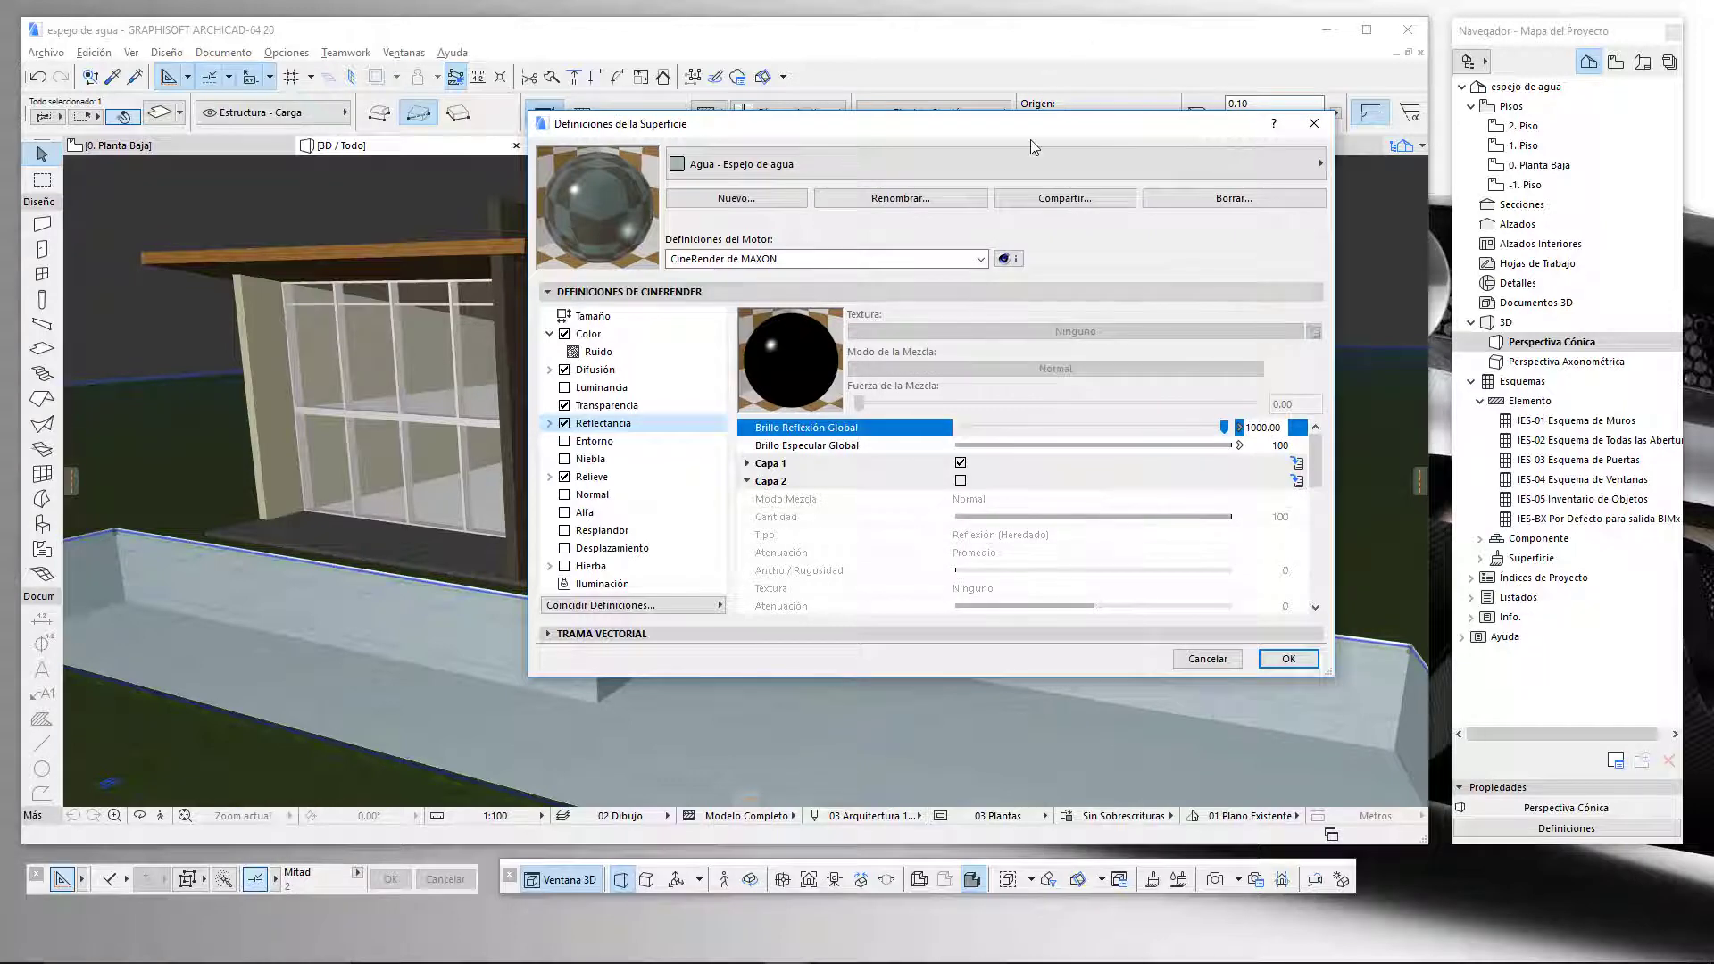
drag(1035, 136, 845, 131)
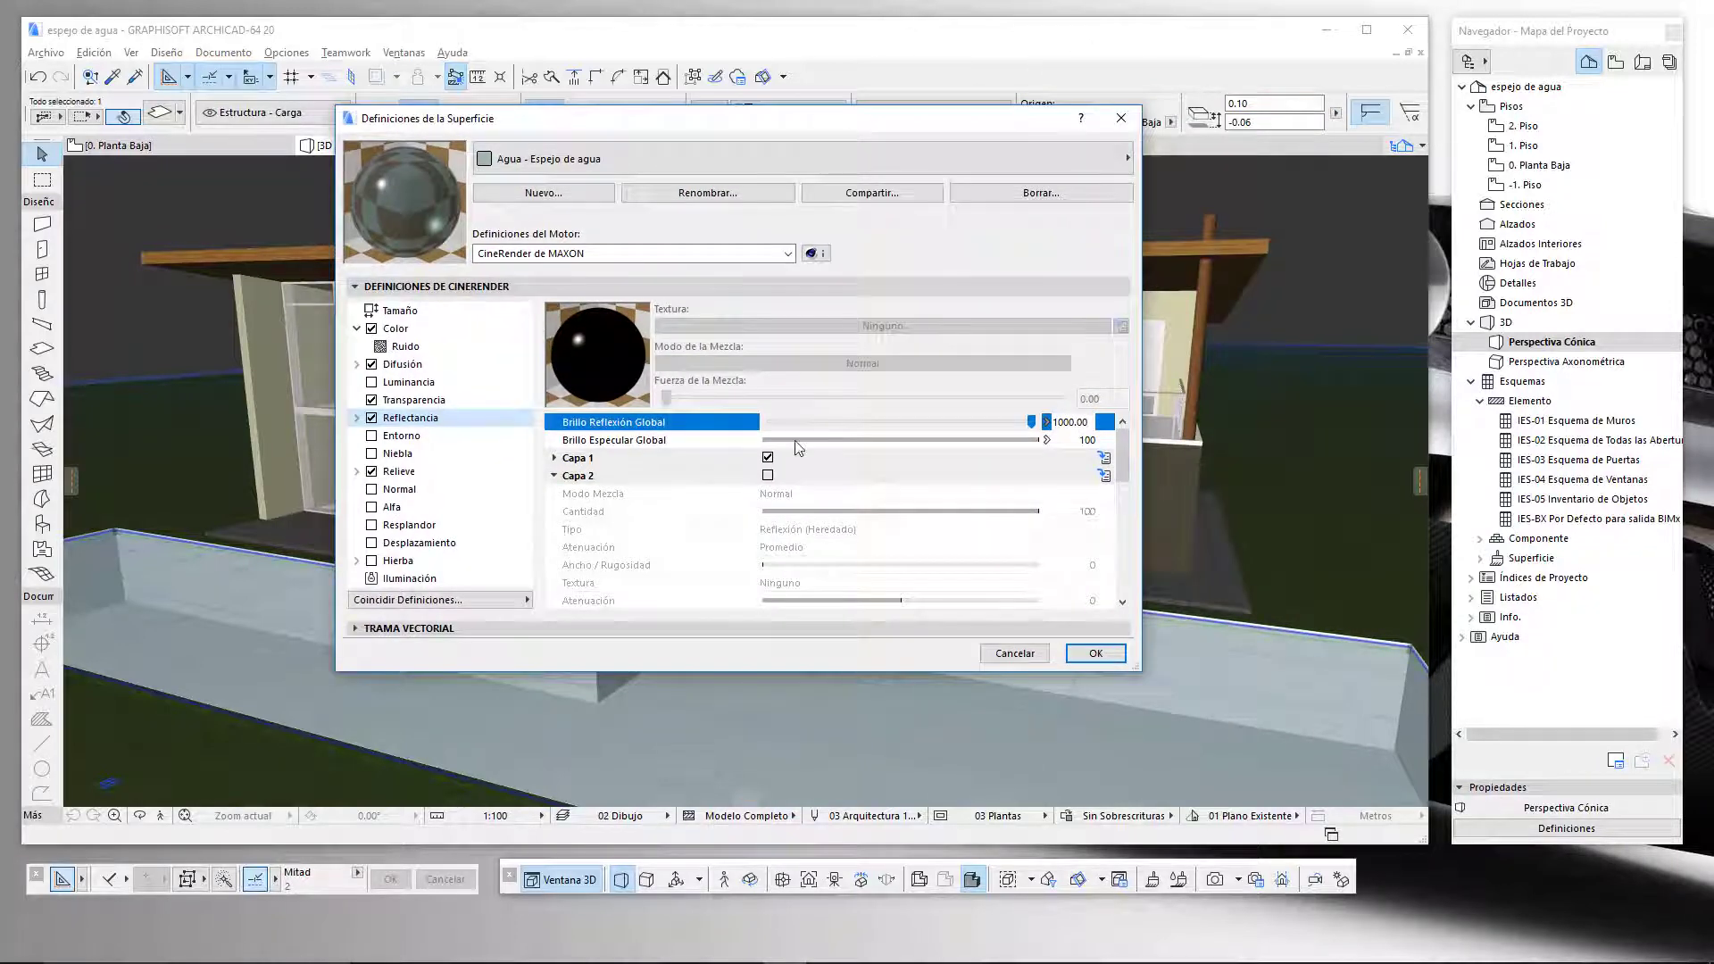
click(554, 477)
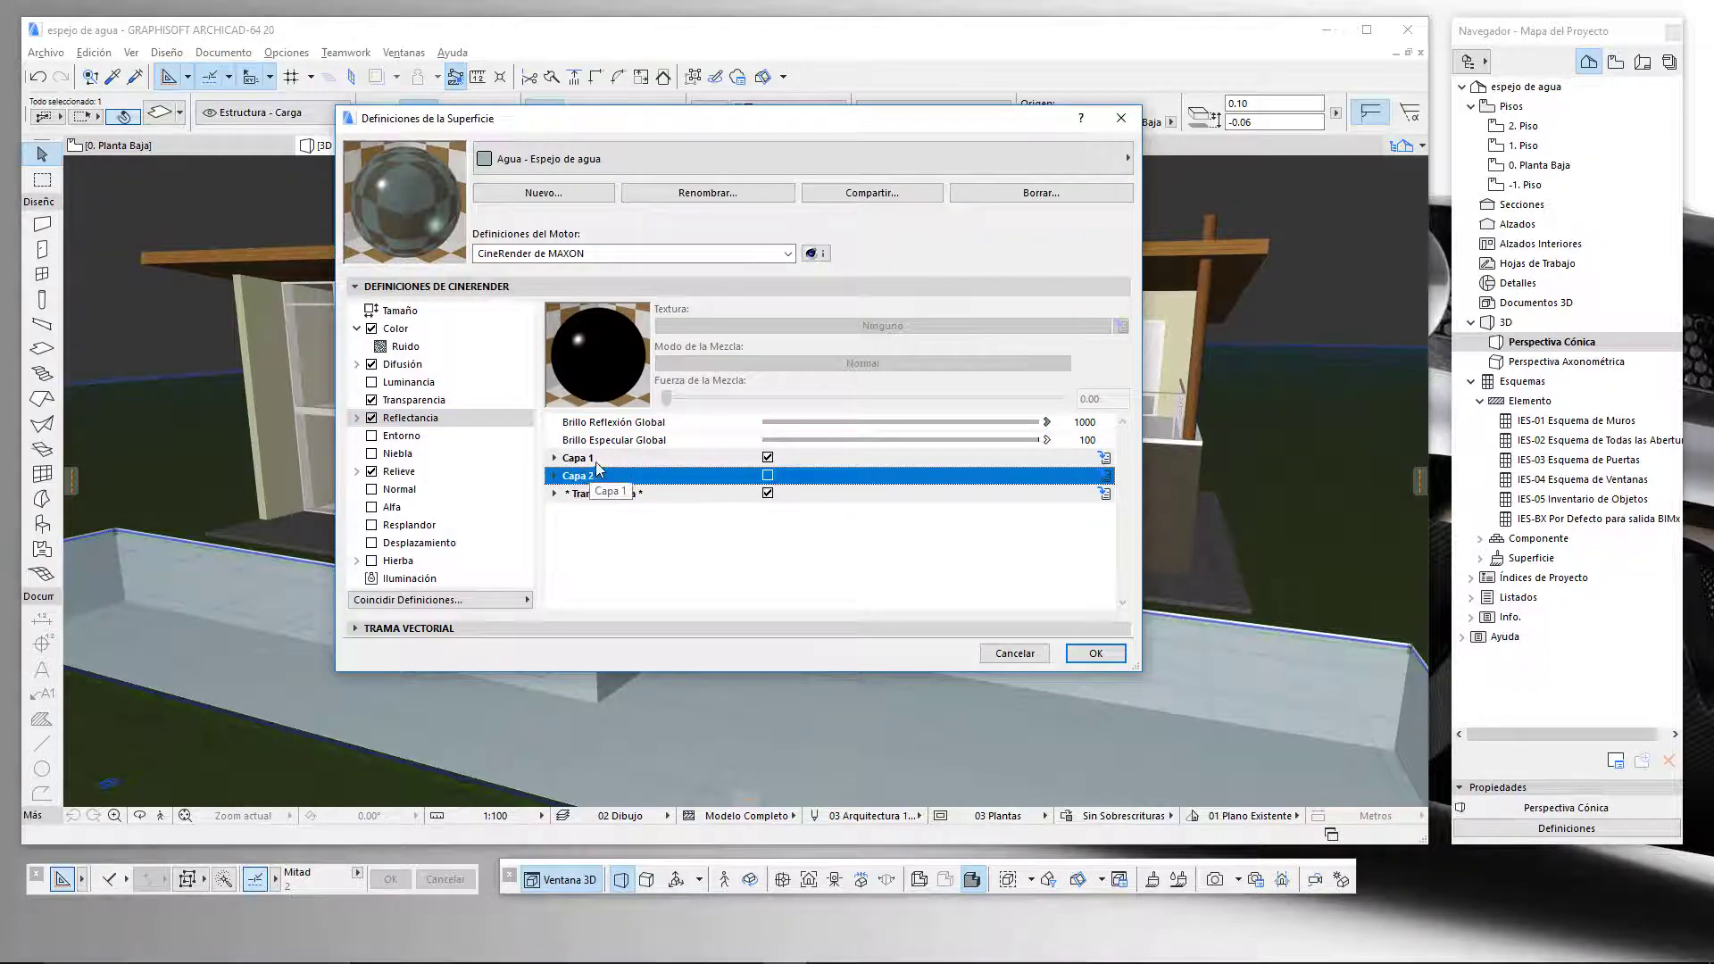
click(557, 459)
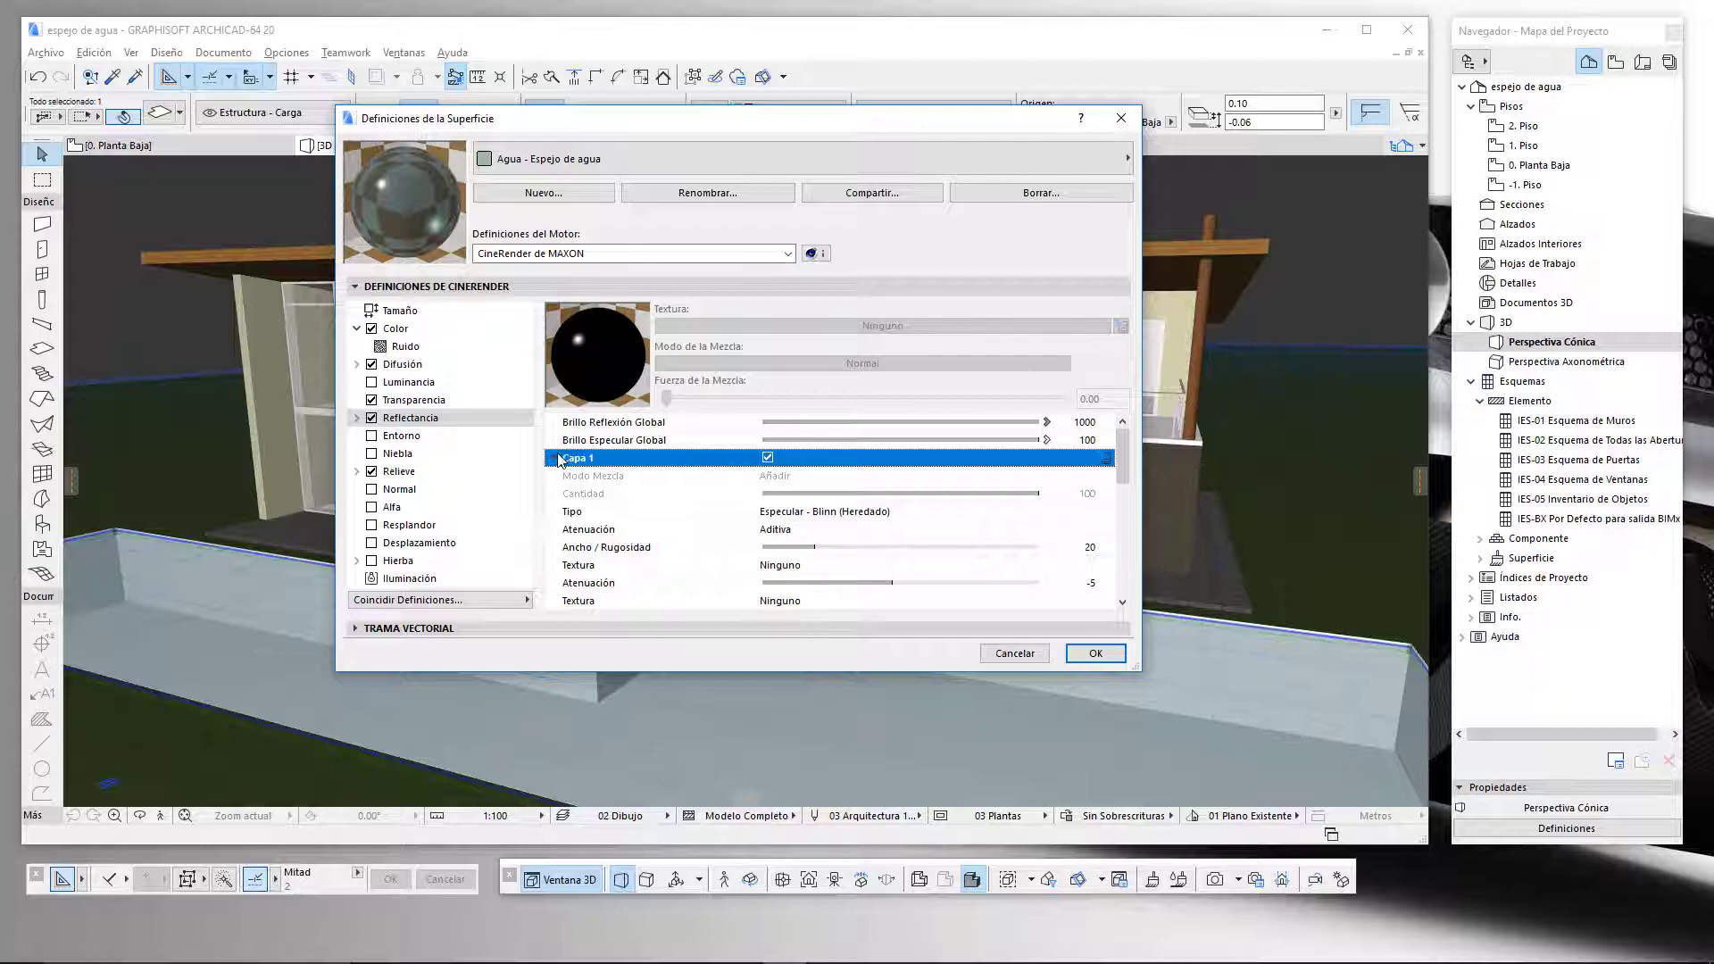
click(559, 459)
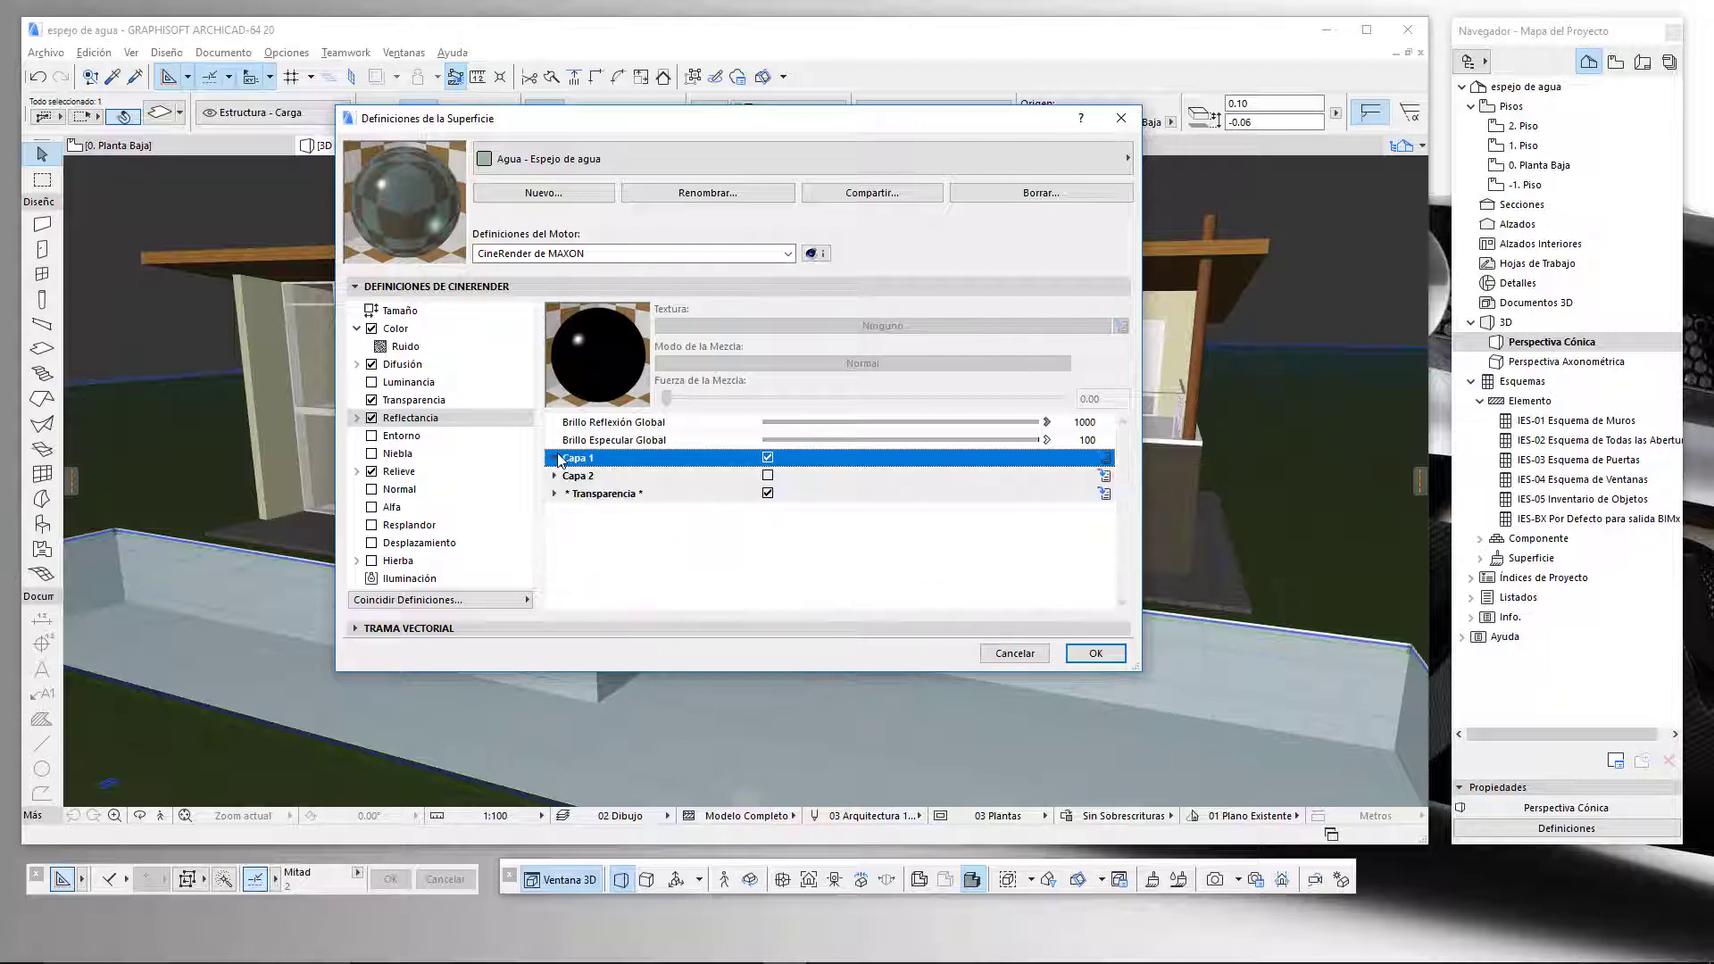
Enable Capa 2 in the Reflectancia channel and set Brillo Reflexión Global to 100
click(555, 475)
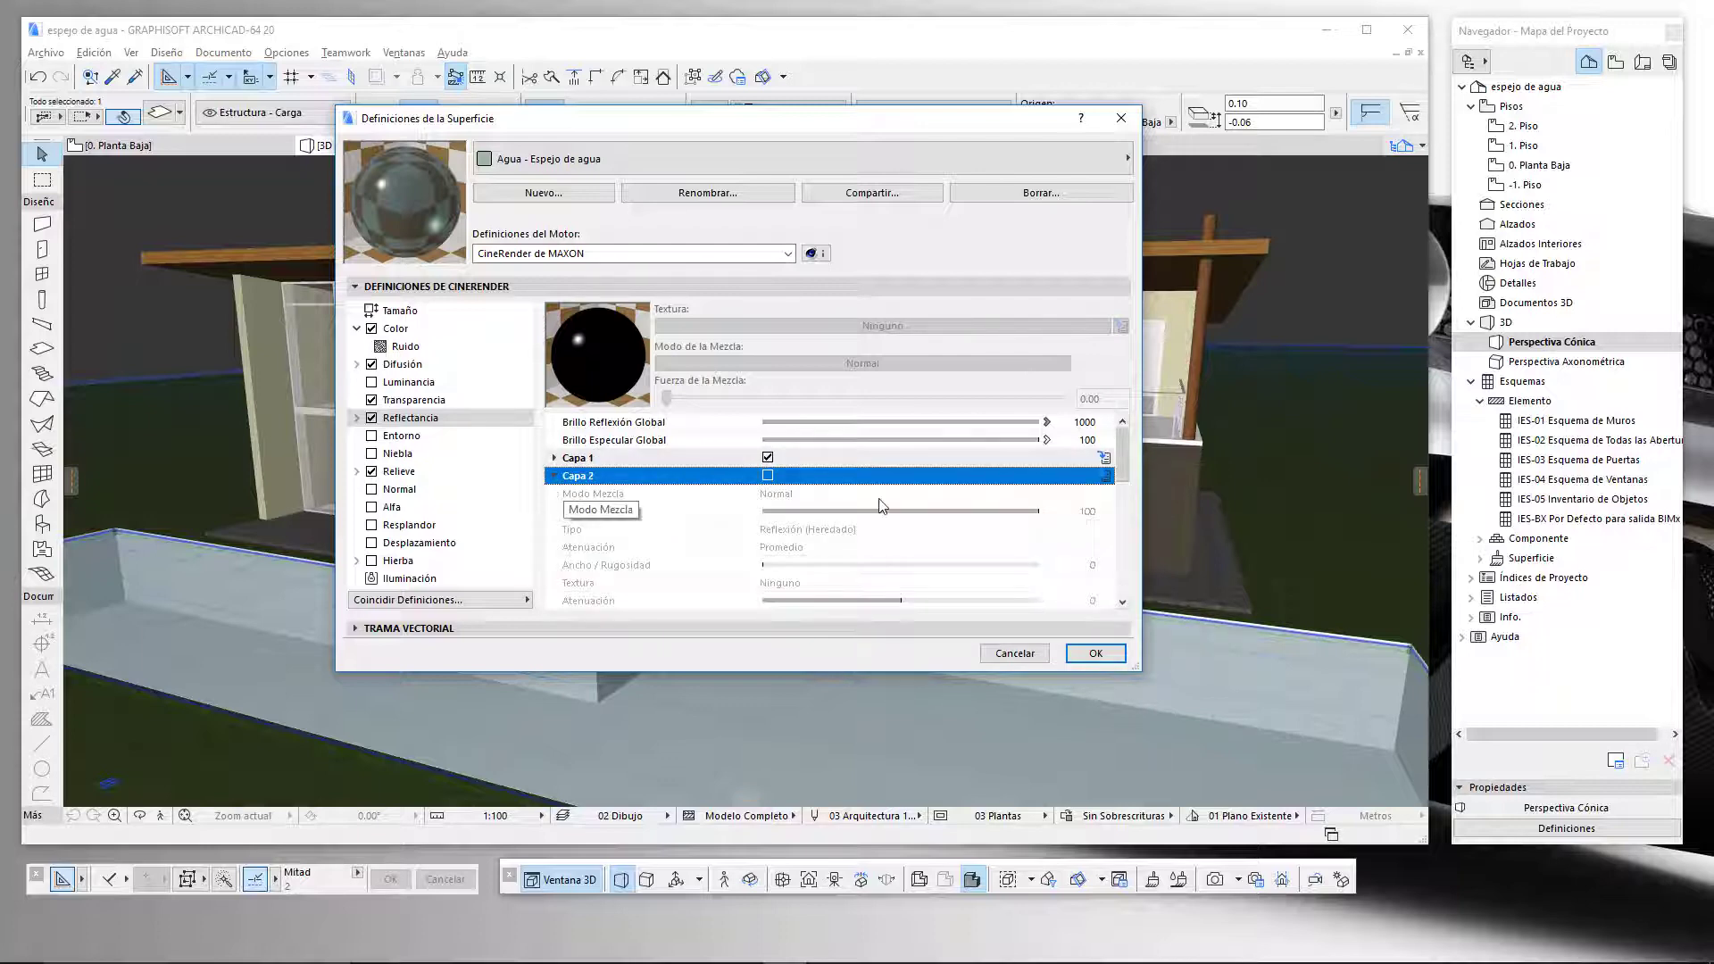
click(768, 475)
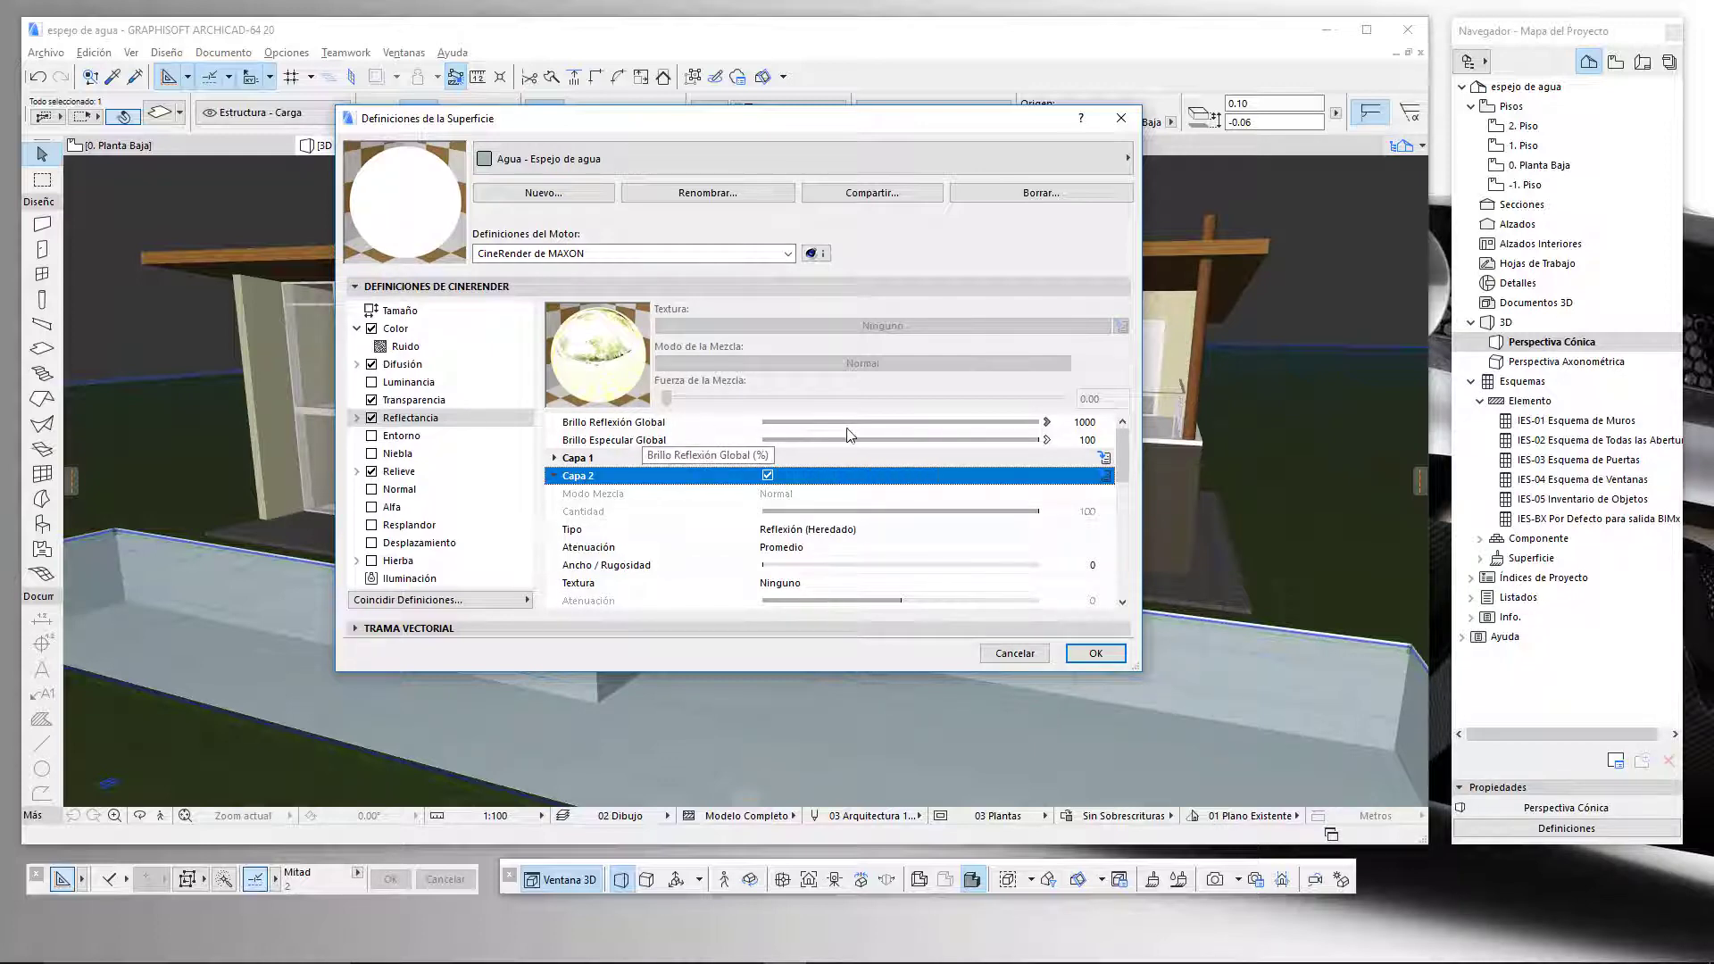
click(1103, 425)
drag(1090, 421, 1016, 420)
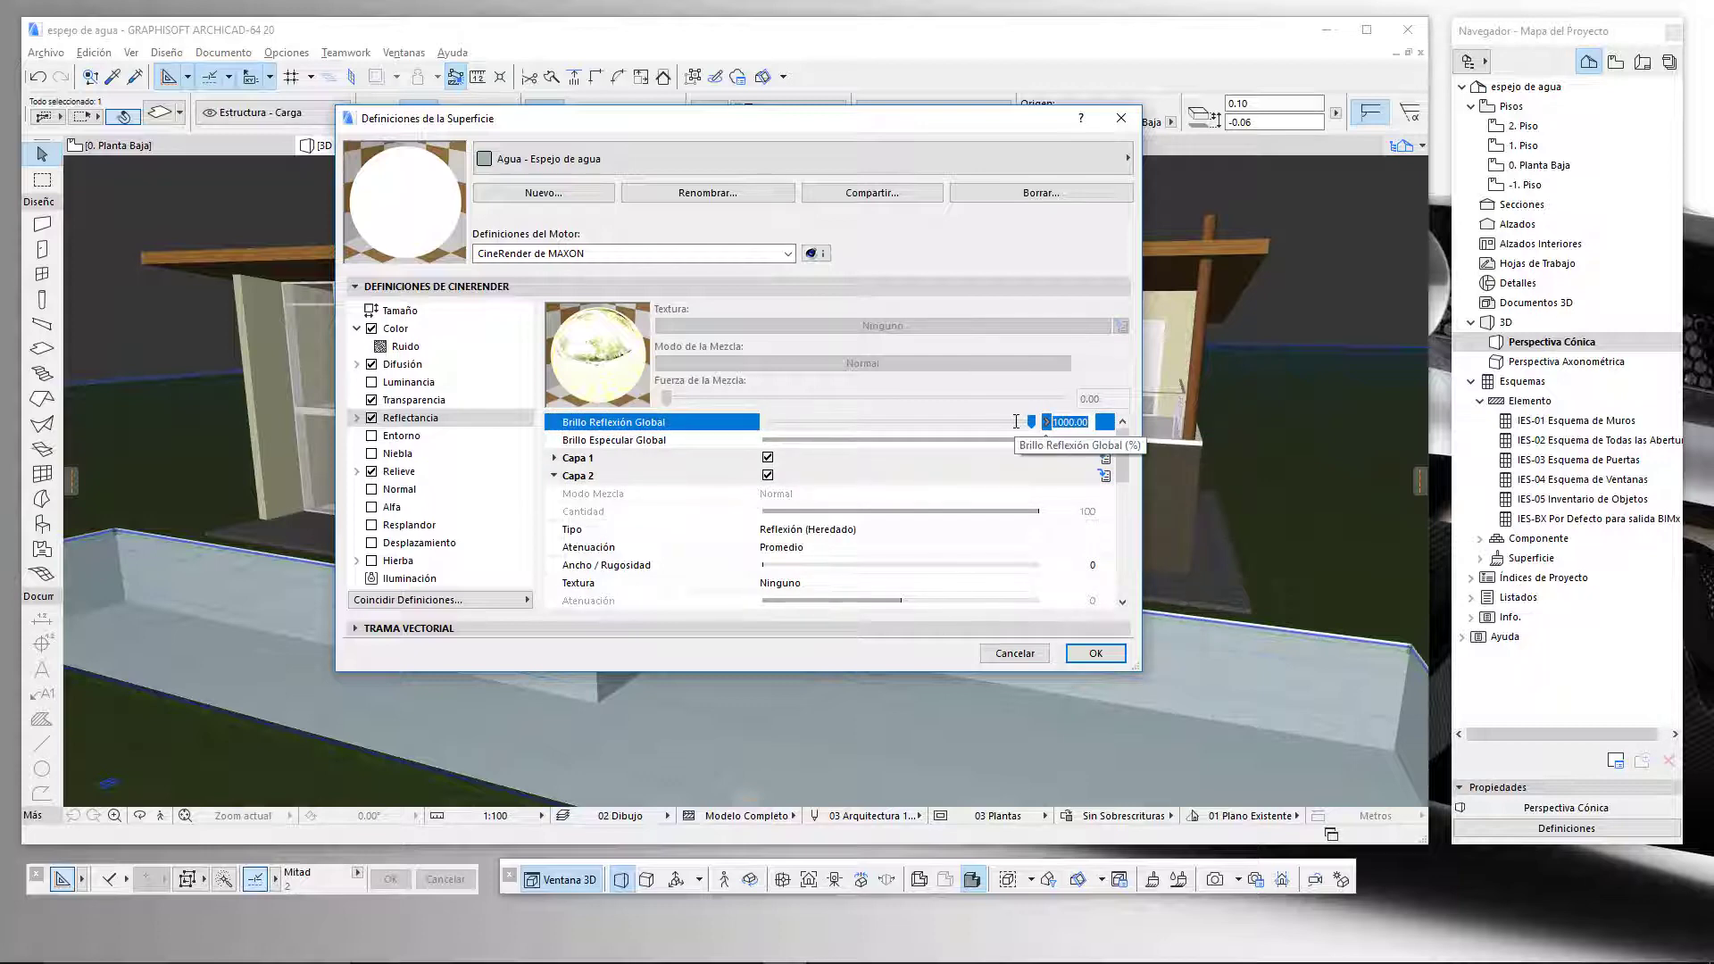
text(1)
click(960, 485)
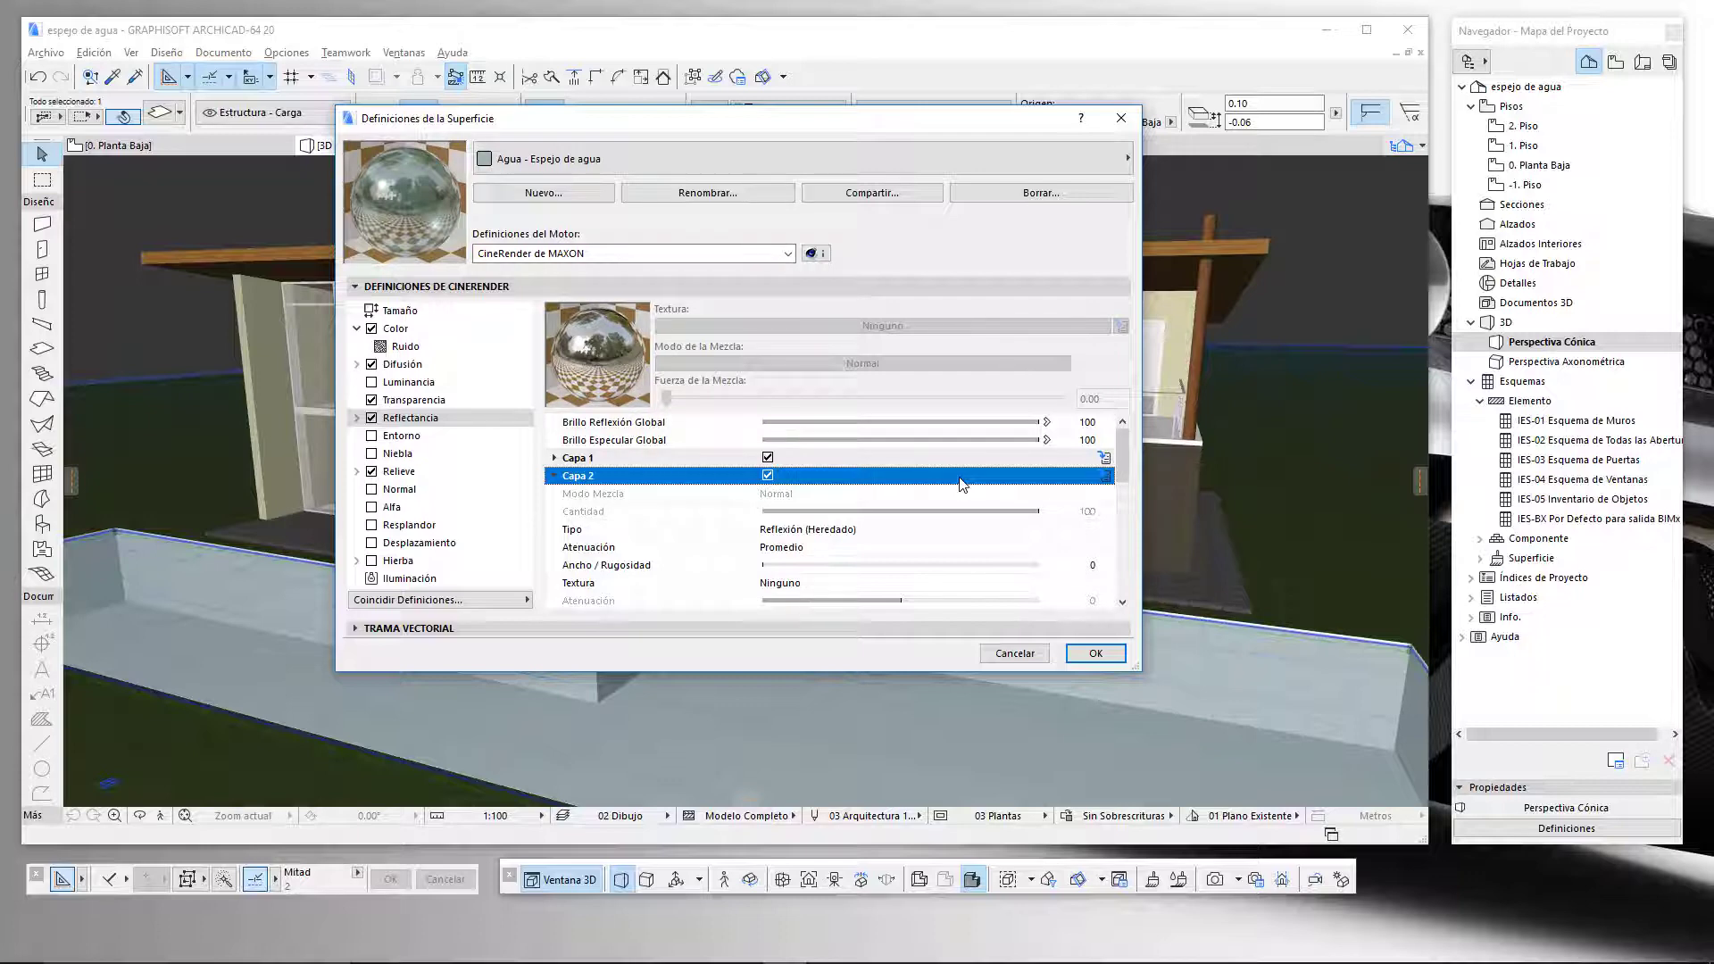
Set Brillo Reflexión Global to 200 in the Reflectancia channel
click(1105, 427)
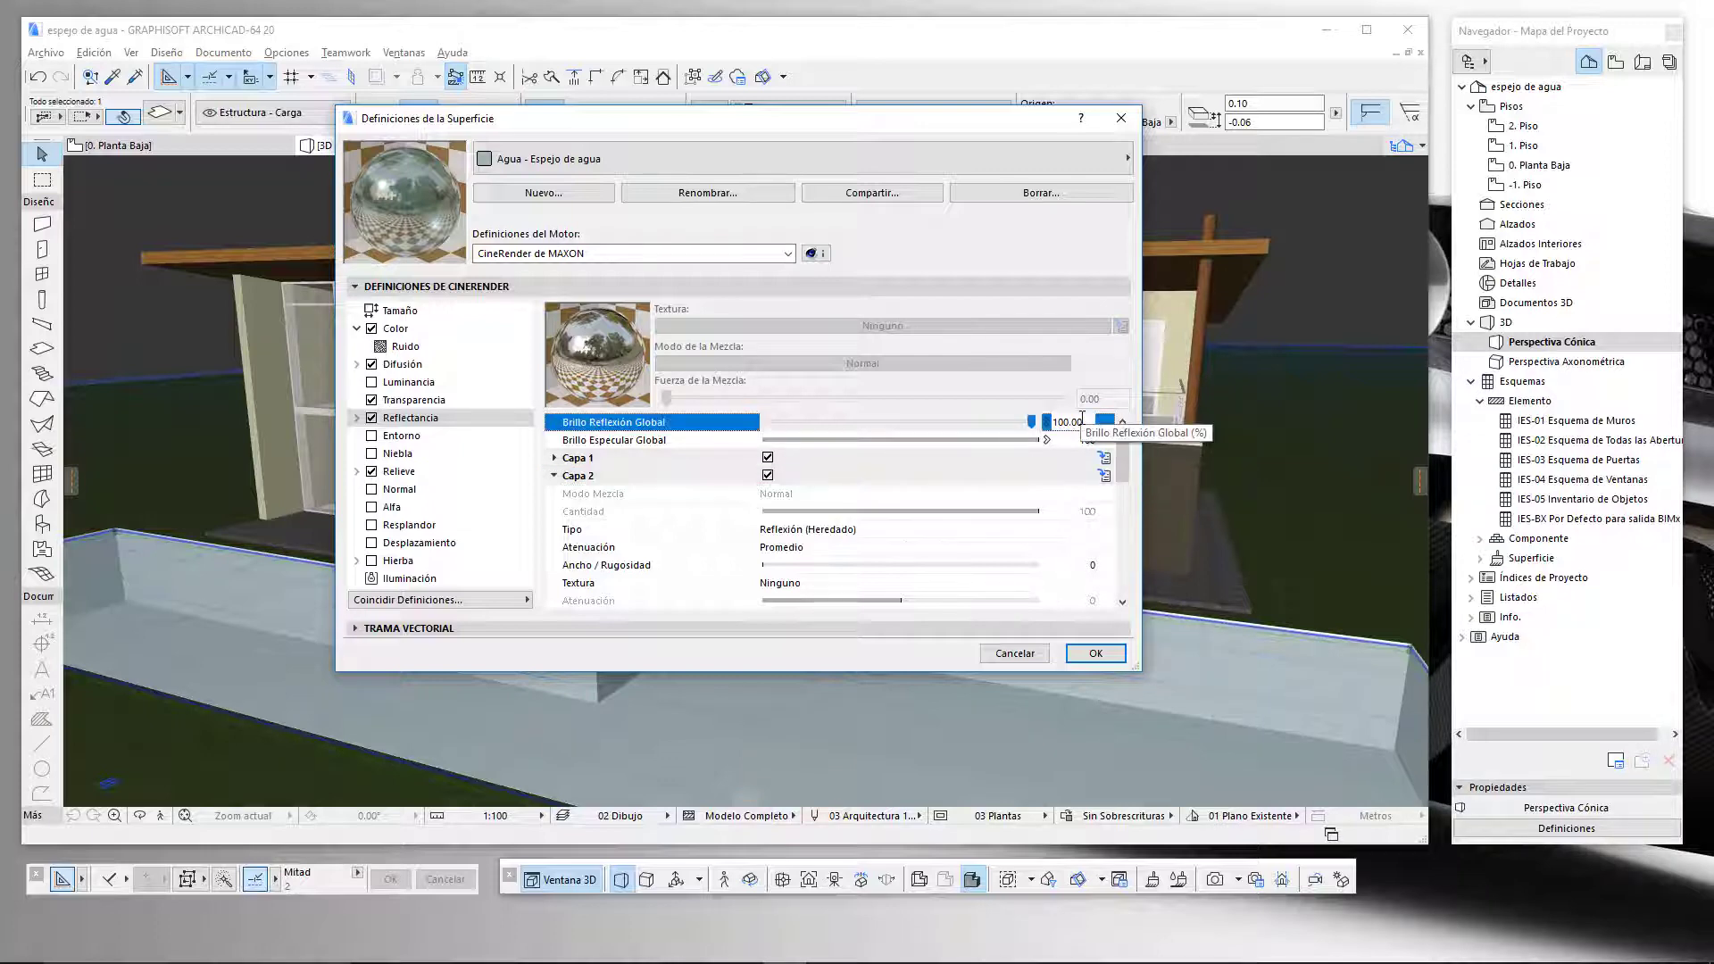
click(1044, 422)
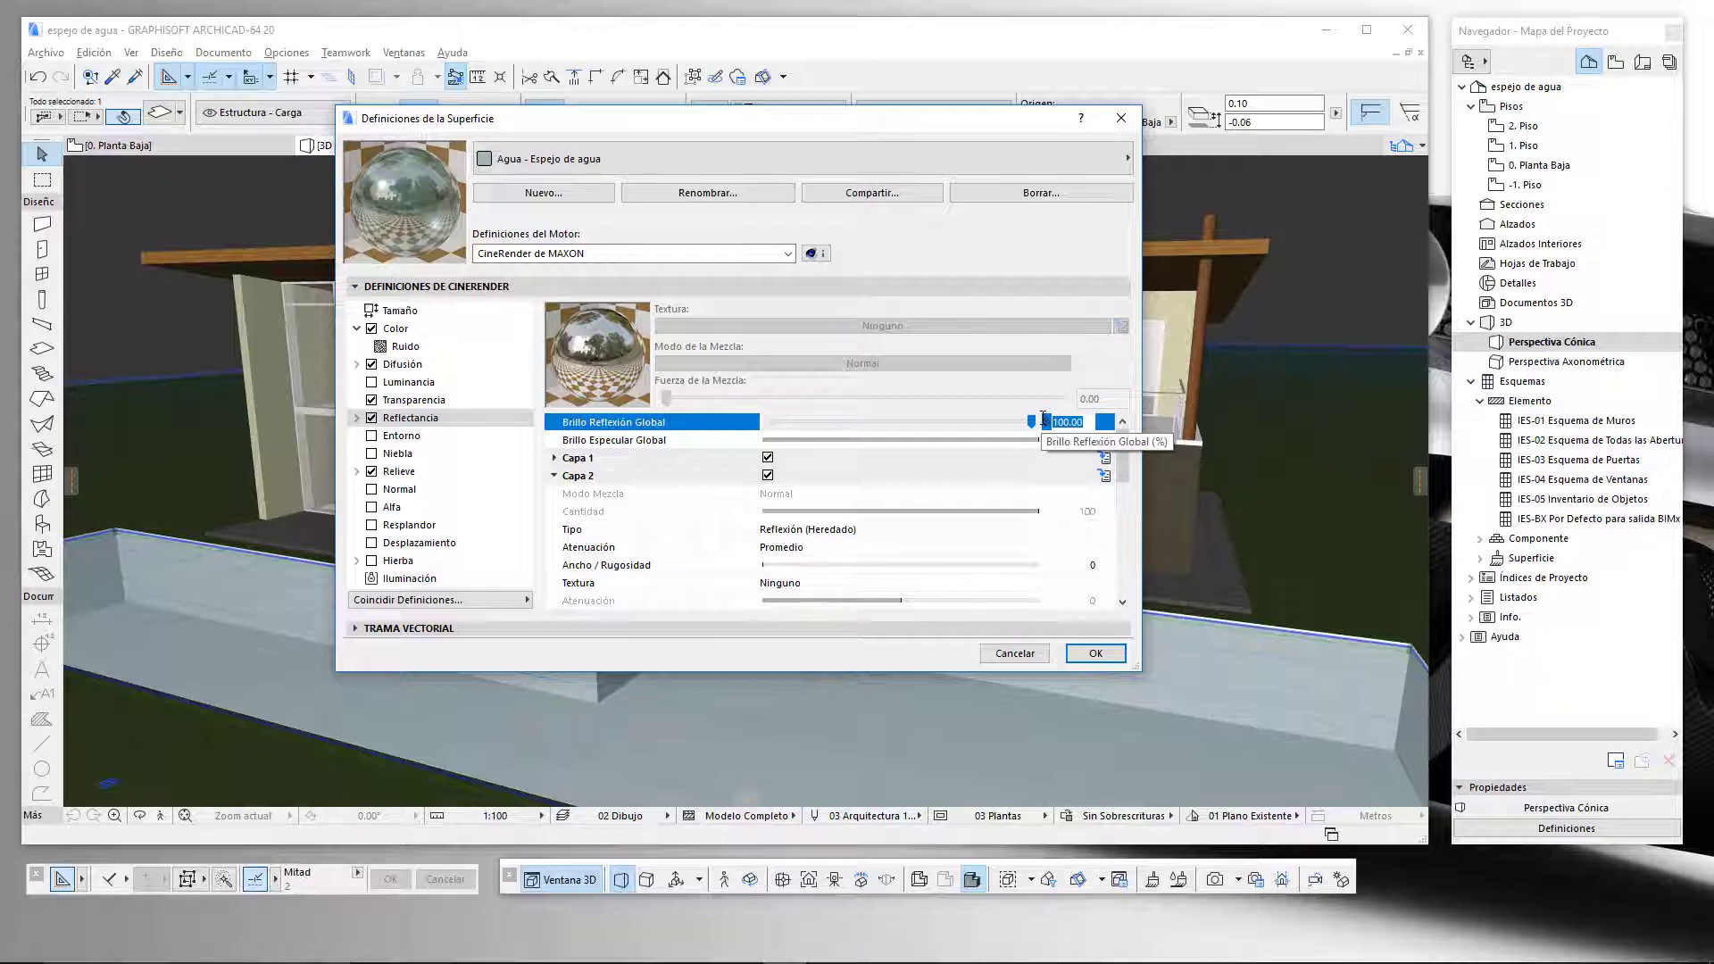
text(200)
click(1062, 477)
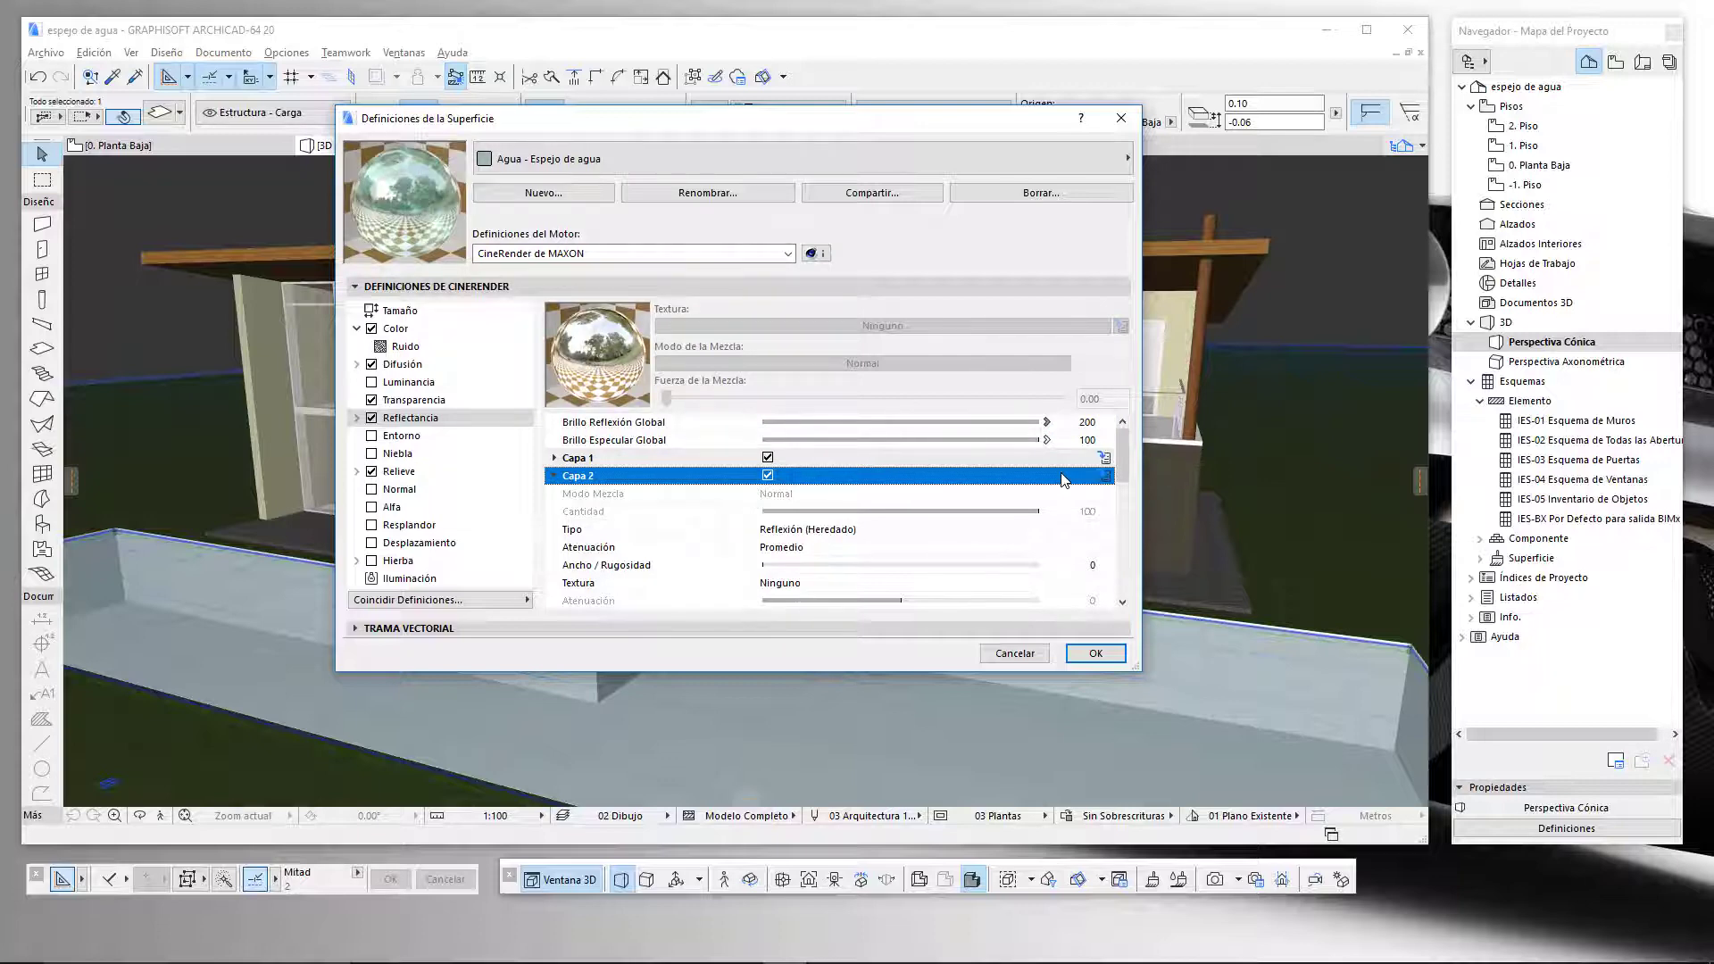
scroll(1127, 460, down, 1)
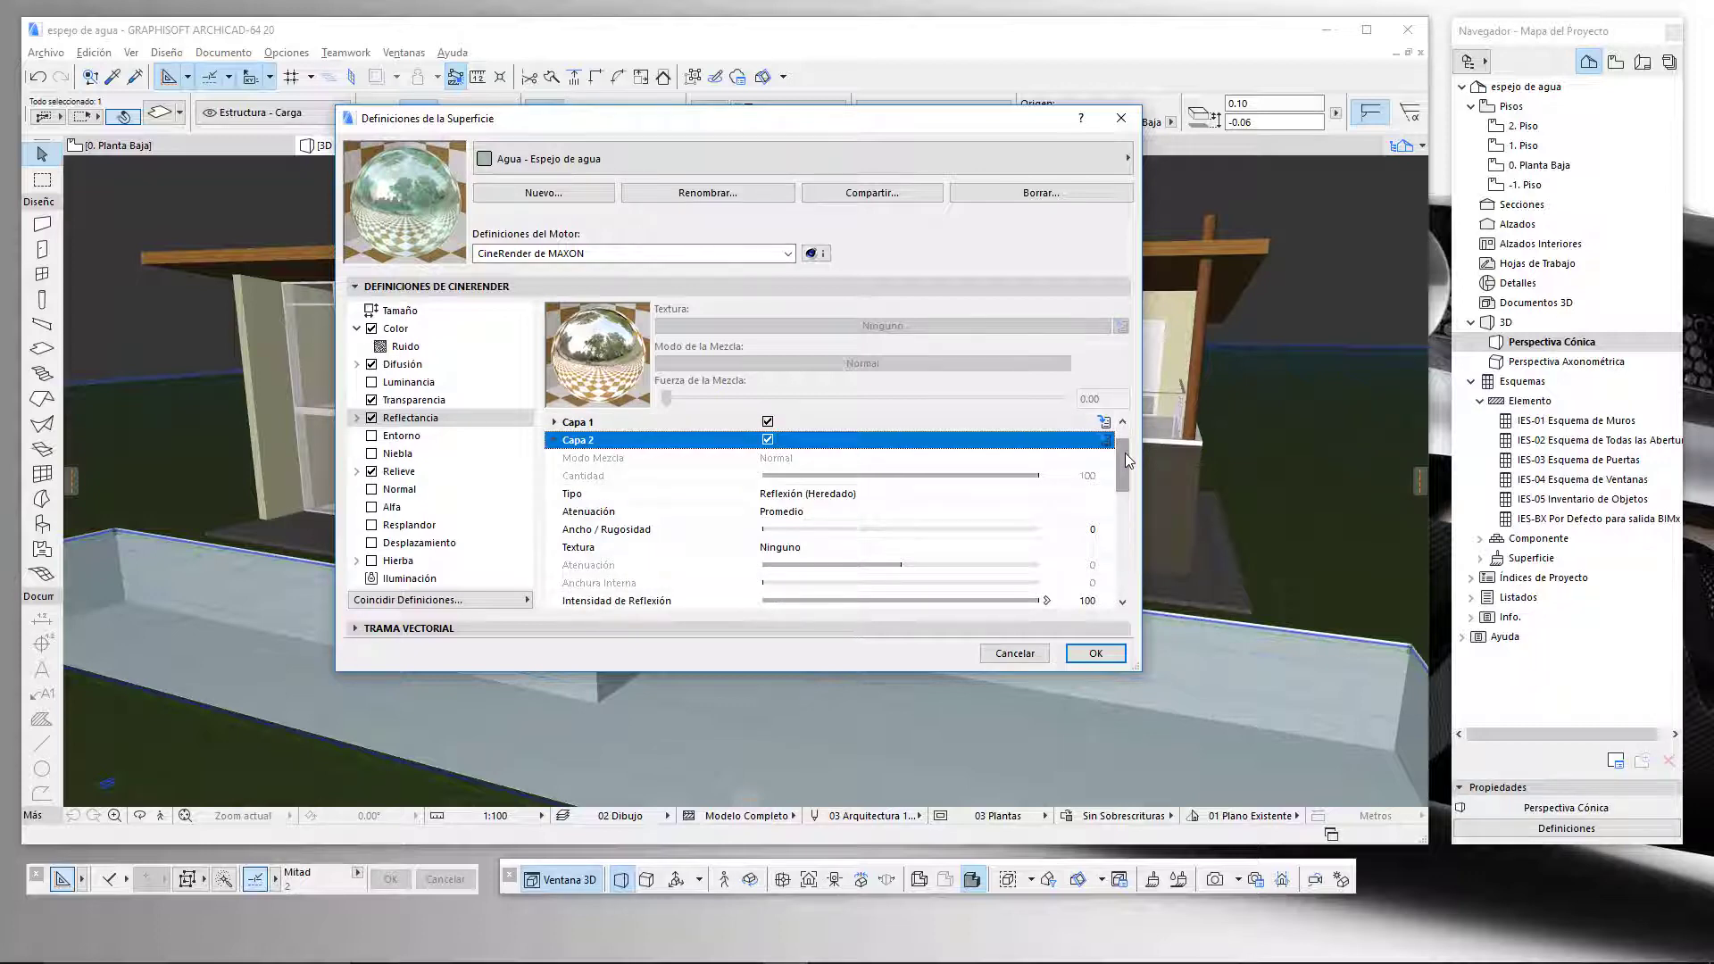
Set the Fuerza of the surface's Relieve channel to 40
scroll(1127, 457, down, 1)
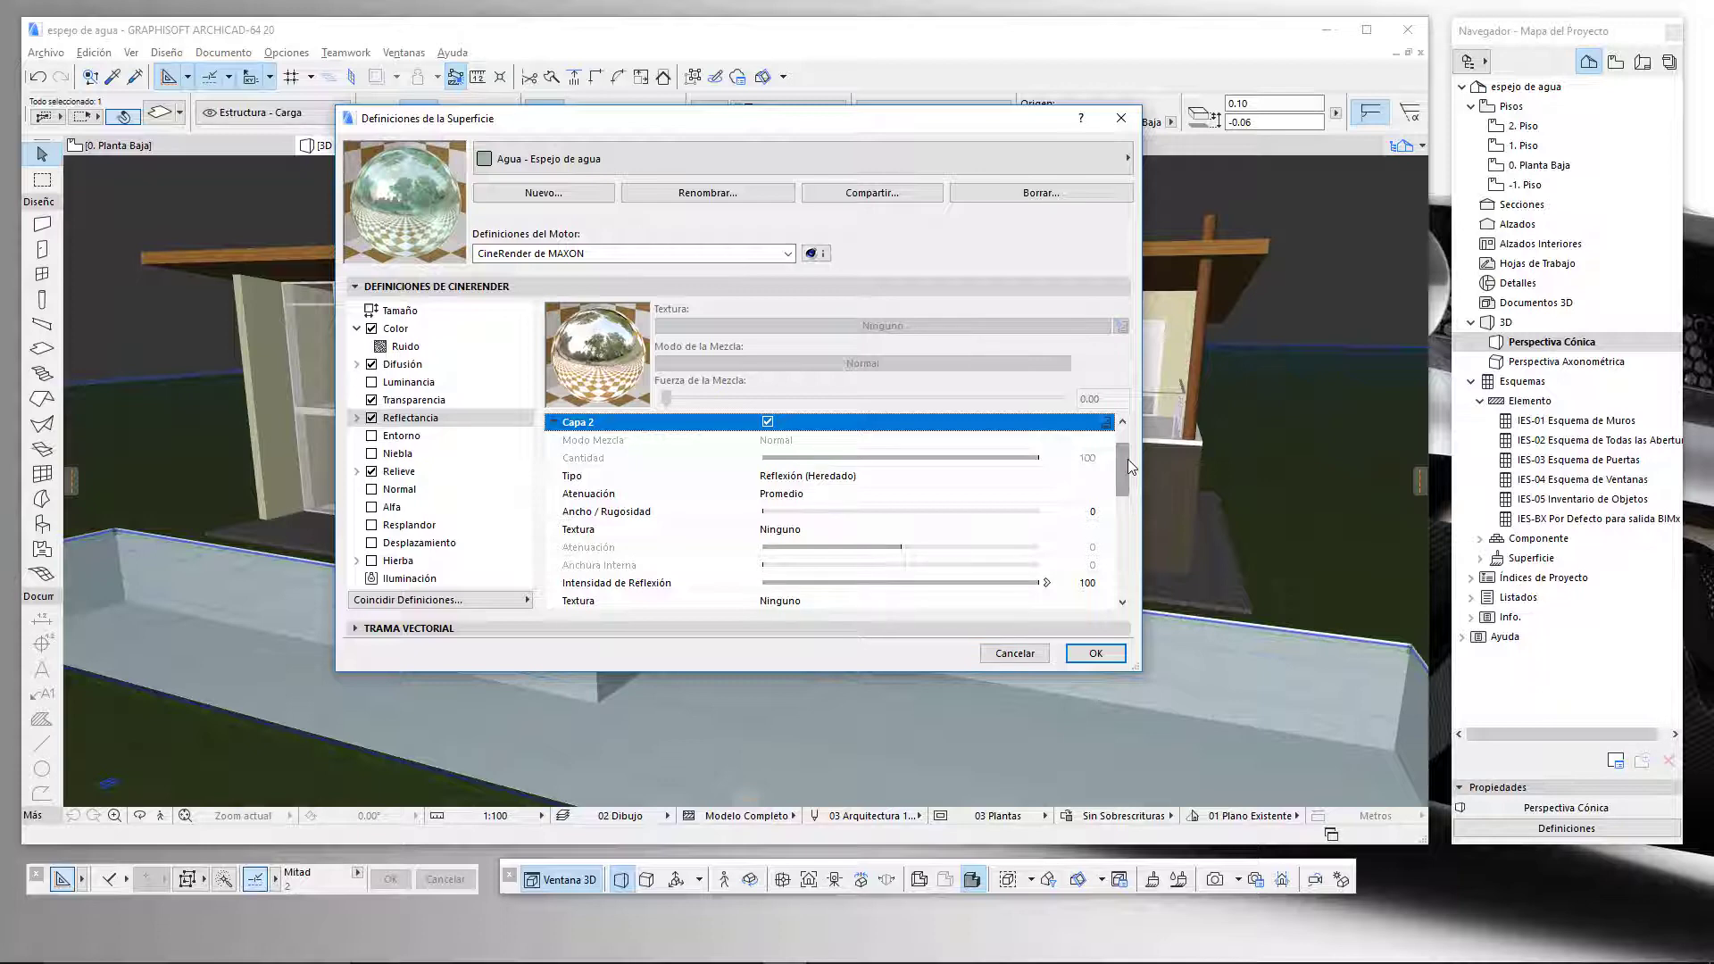
mouse_move(1127, 458)
mouse_down()
mouse_move(1130, 475)
mouse_move(1130, 444)
mouse_up()
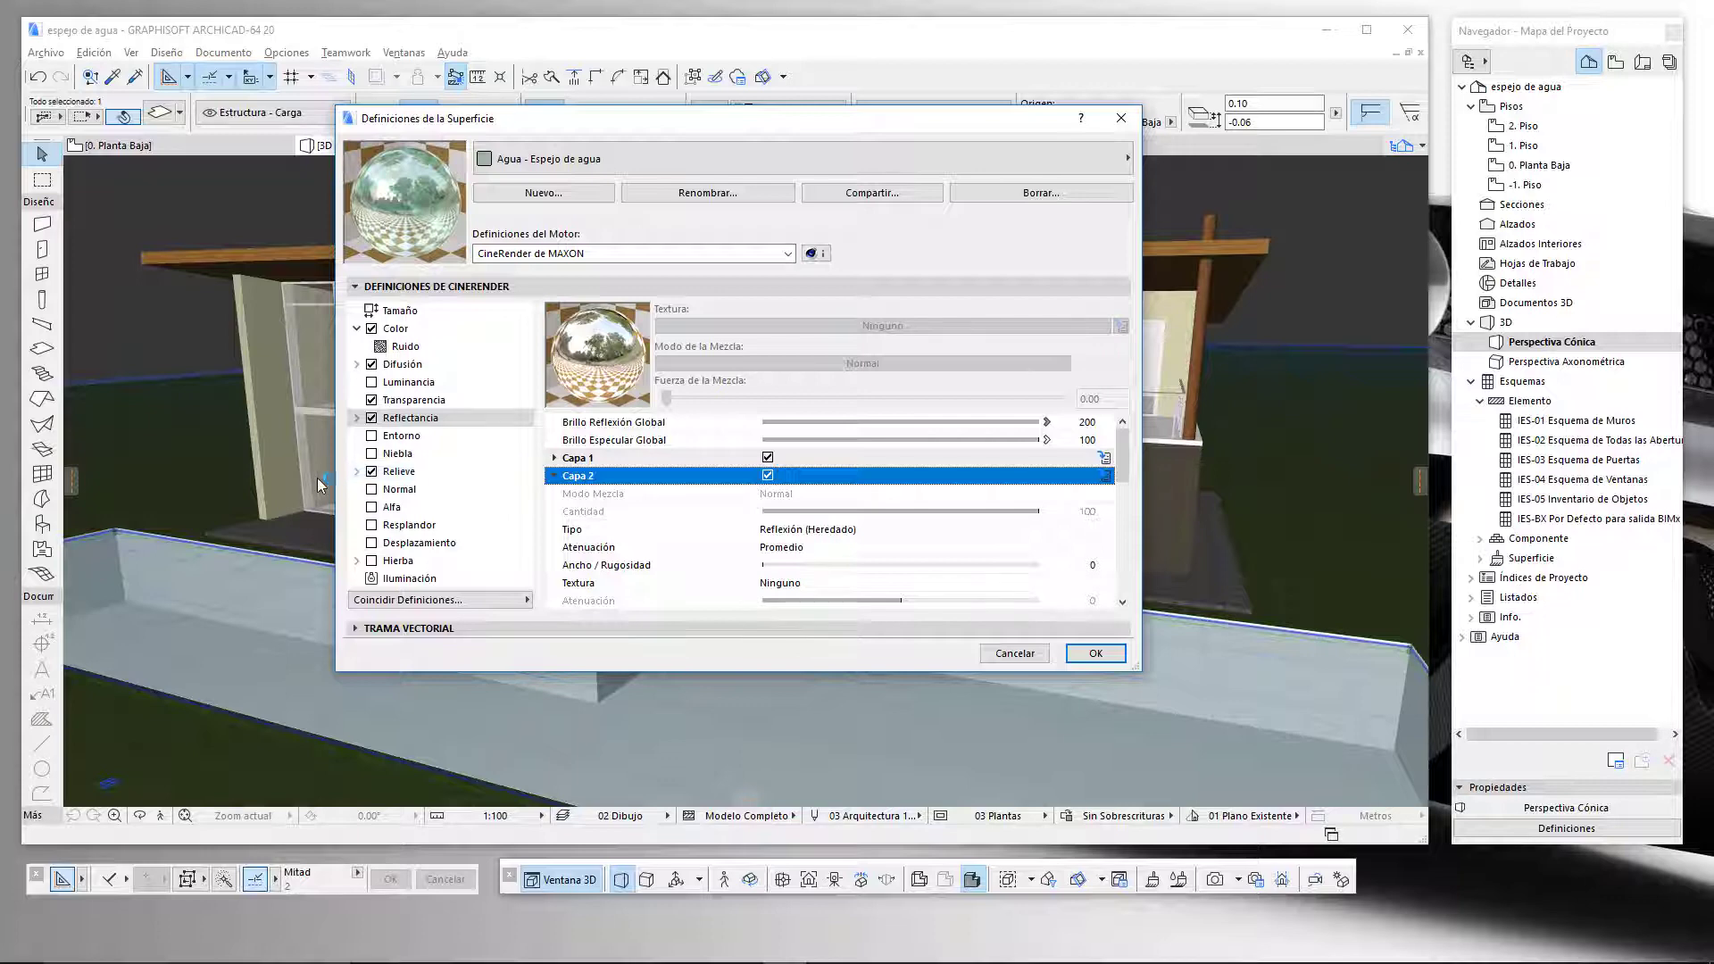
click(357, 472)
click(432, 473)
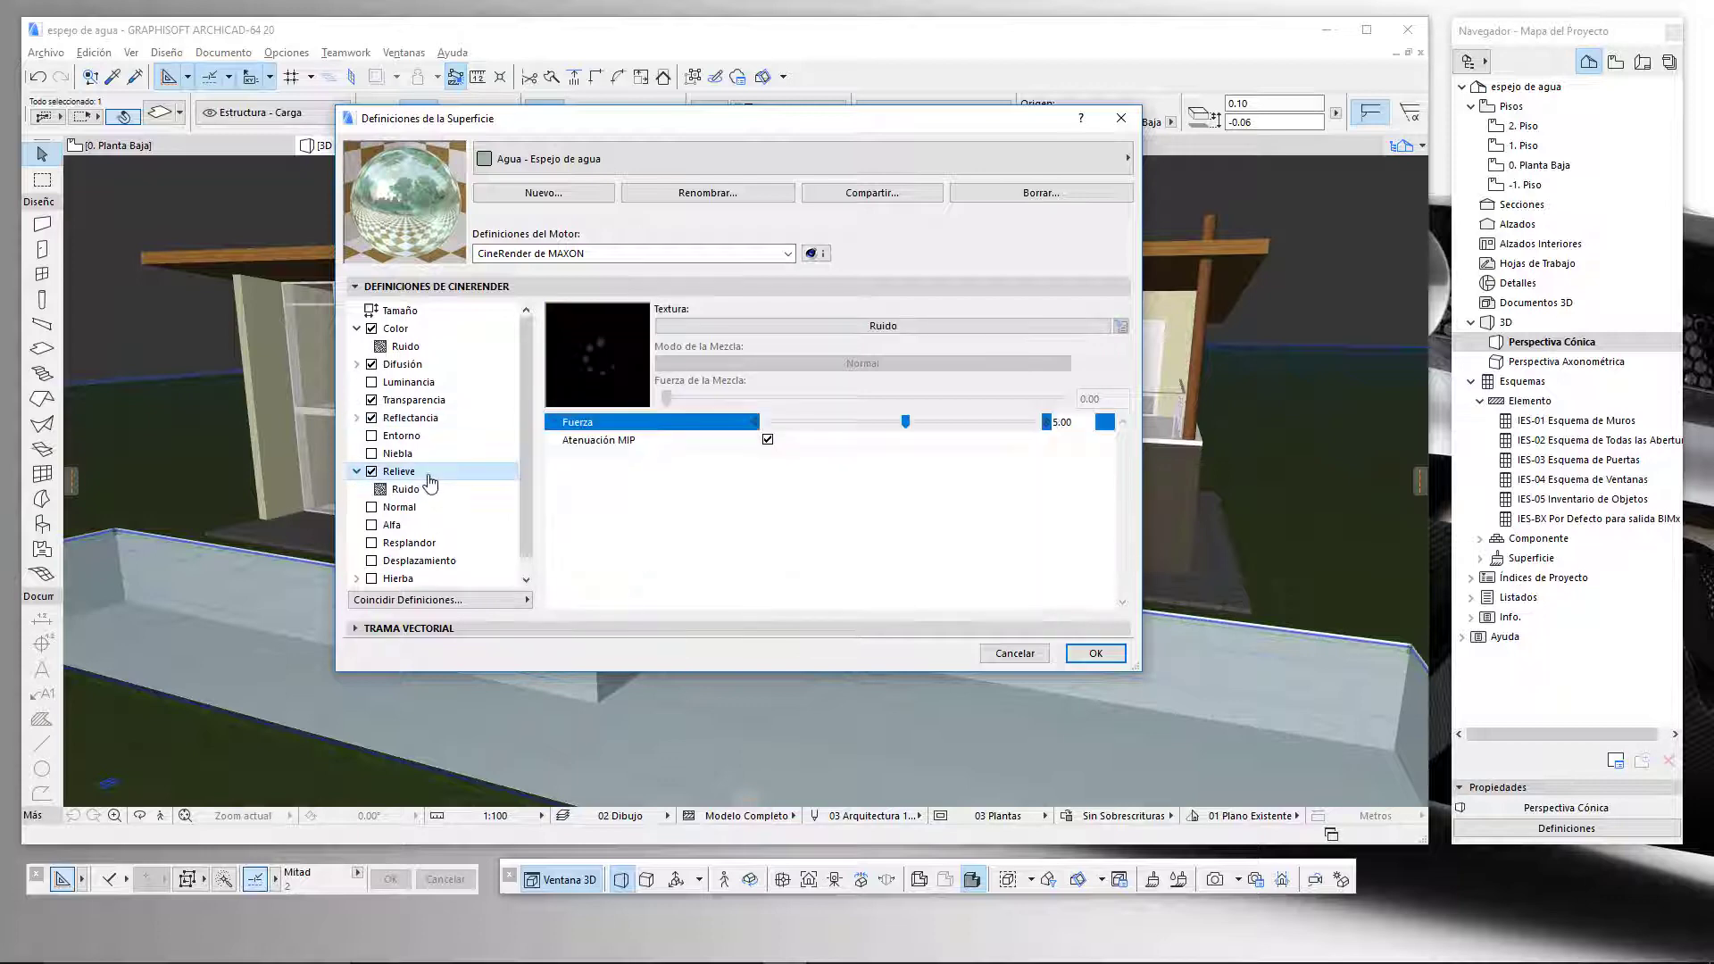
click(1091, 429)
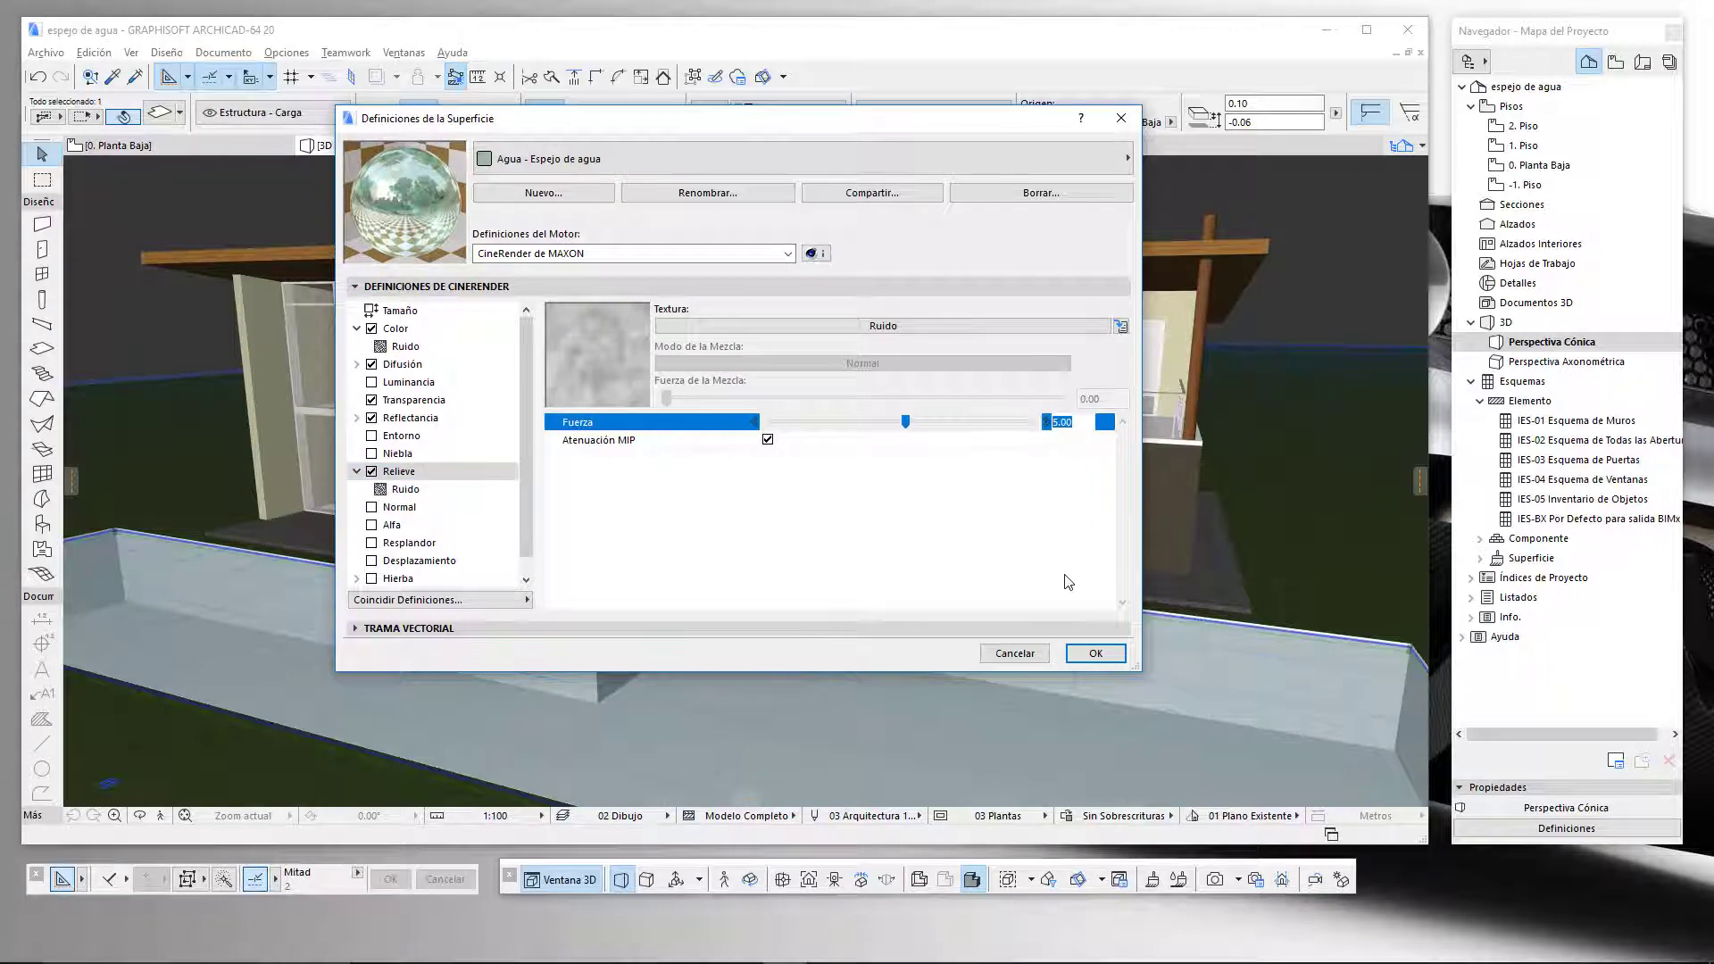
text(40)
key(Tab)
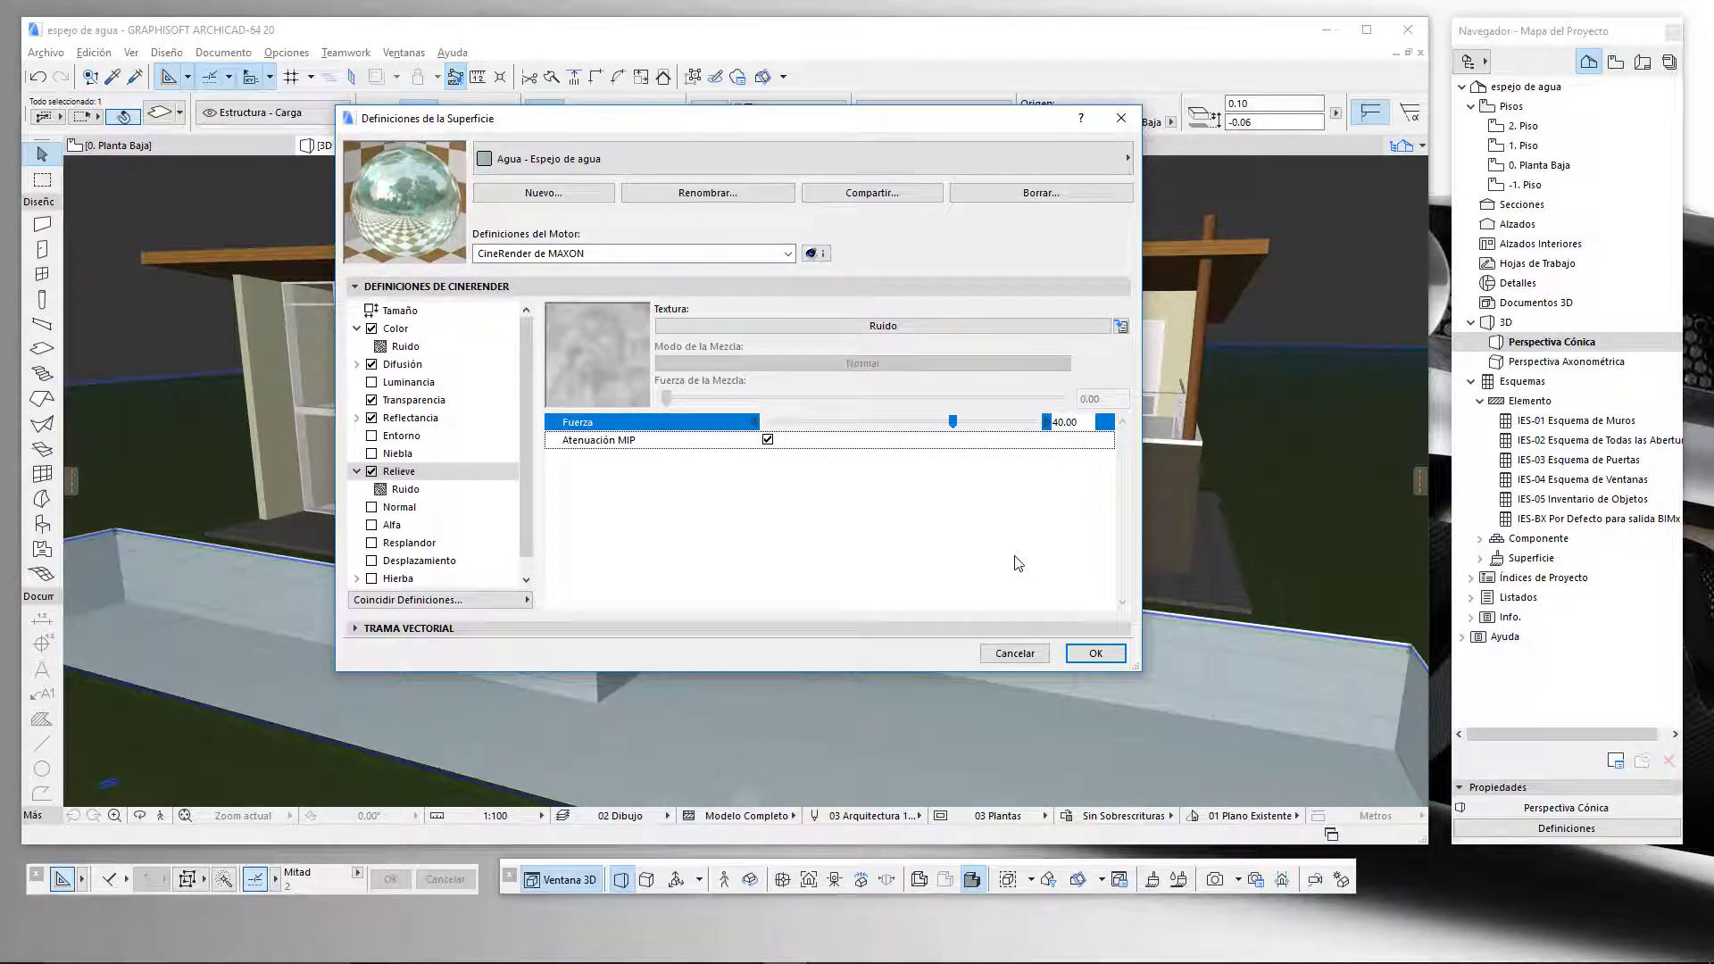
Set the Relieve channel's Ruido texture to Turbulencia Ondulada with a Generación of 600
click(482, 493)
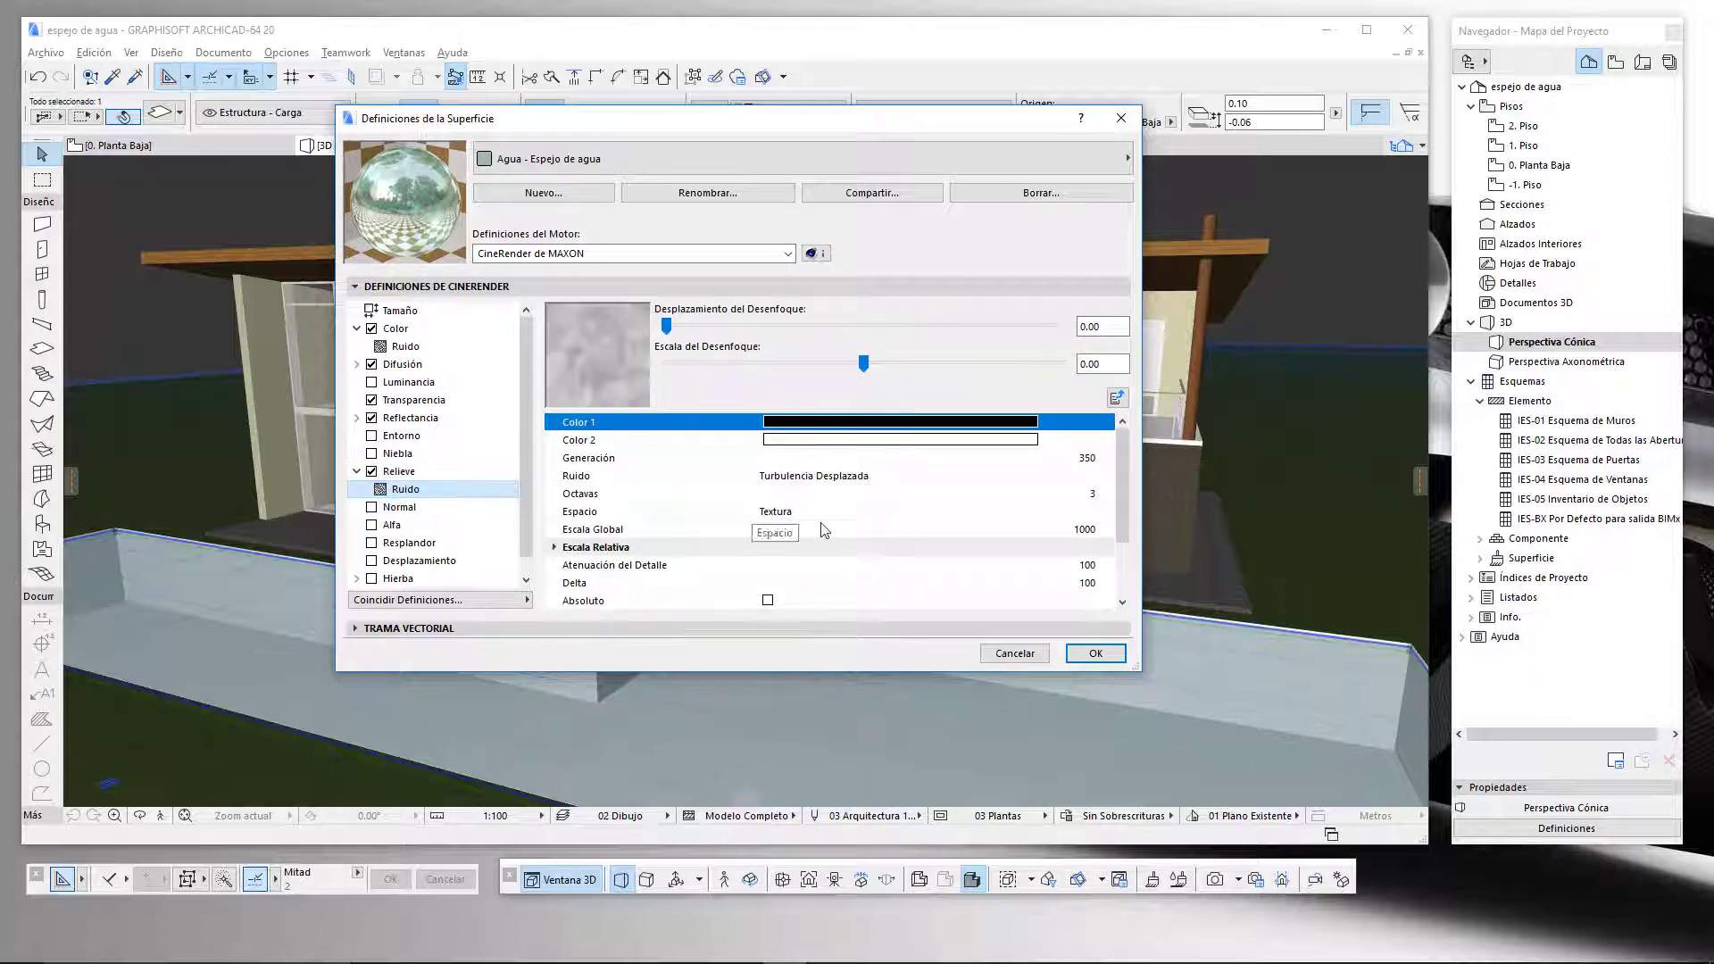
click(959, 478)
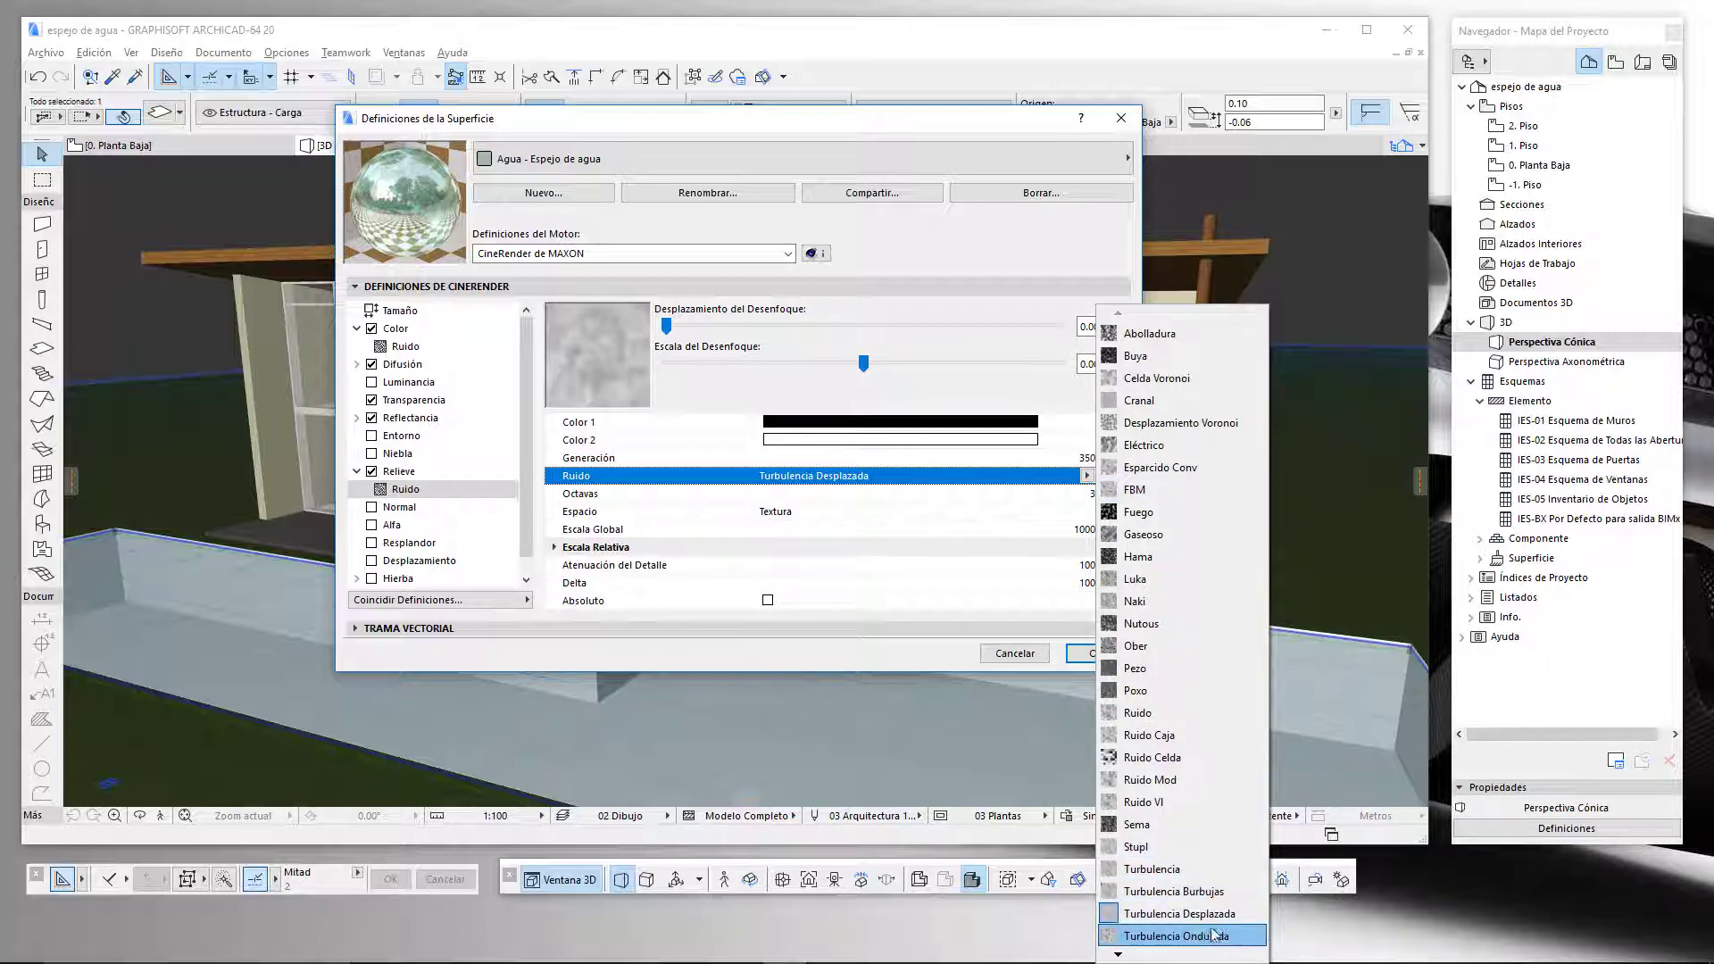
click(1175, 936)
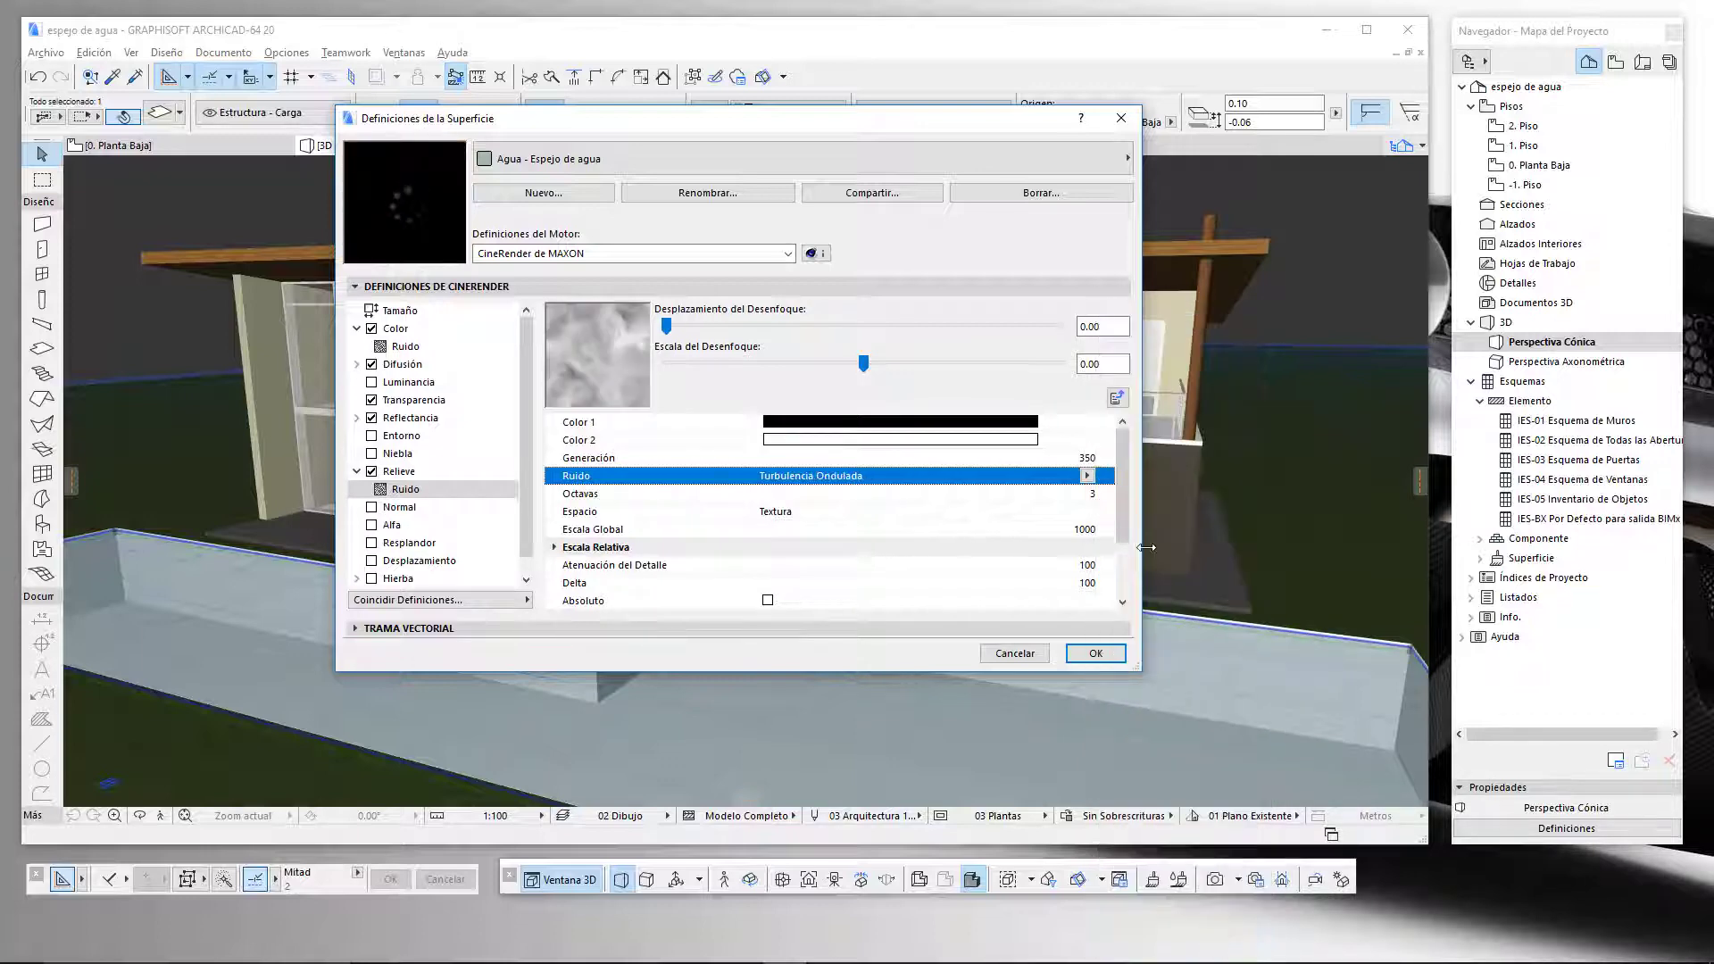
click(1096, 458)
double_click(1015, 452)
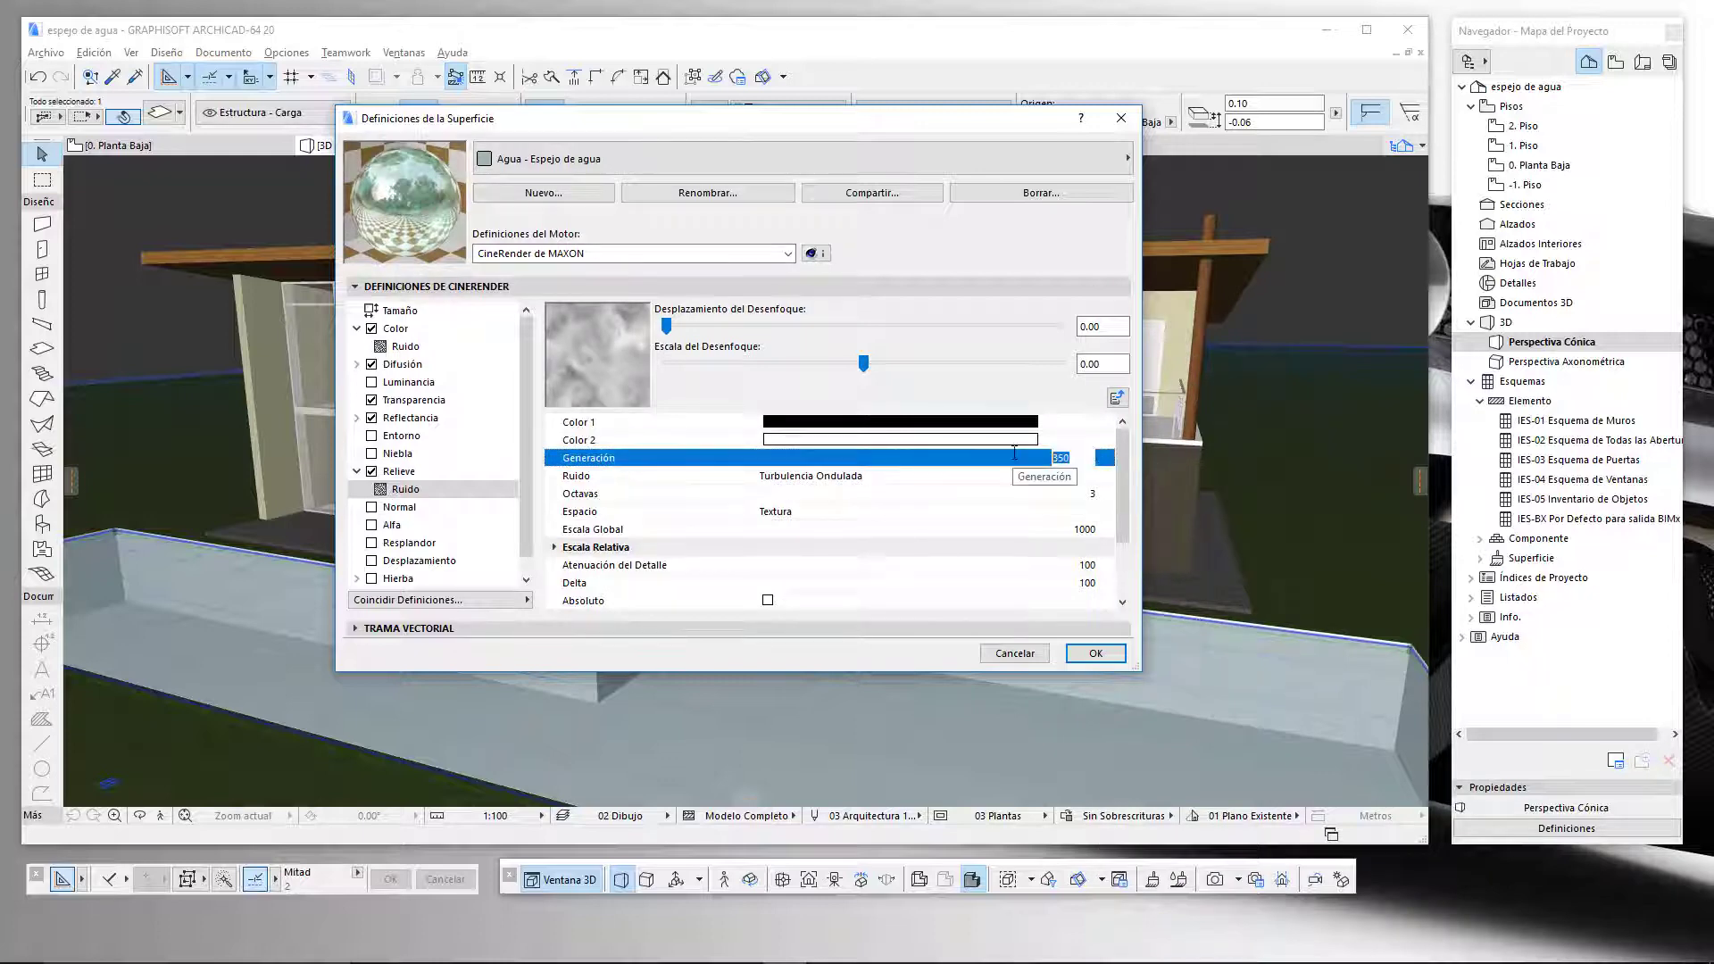
text(600)
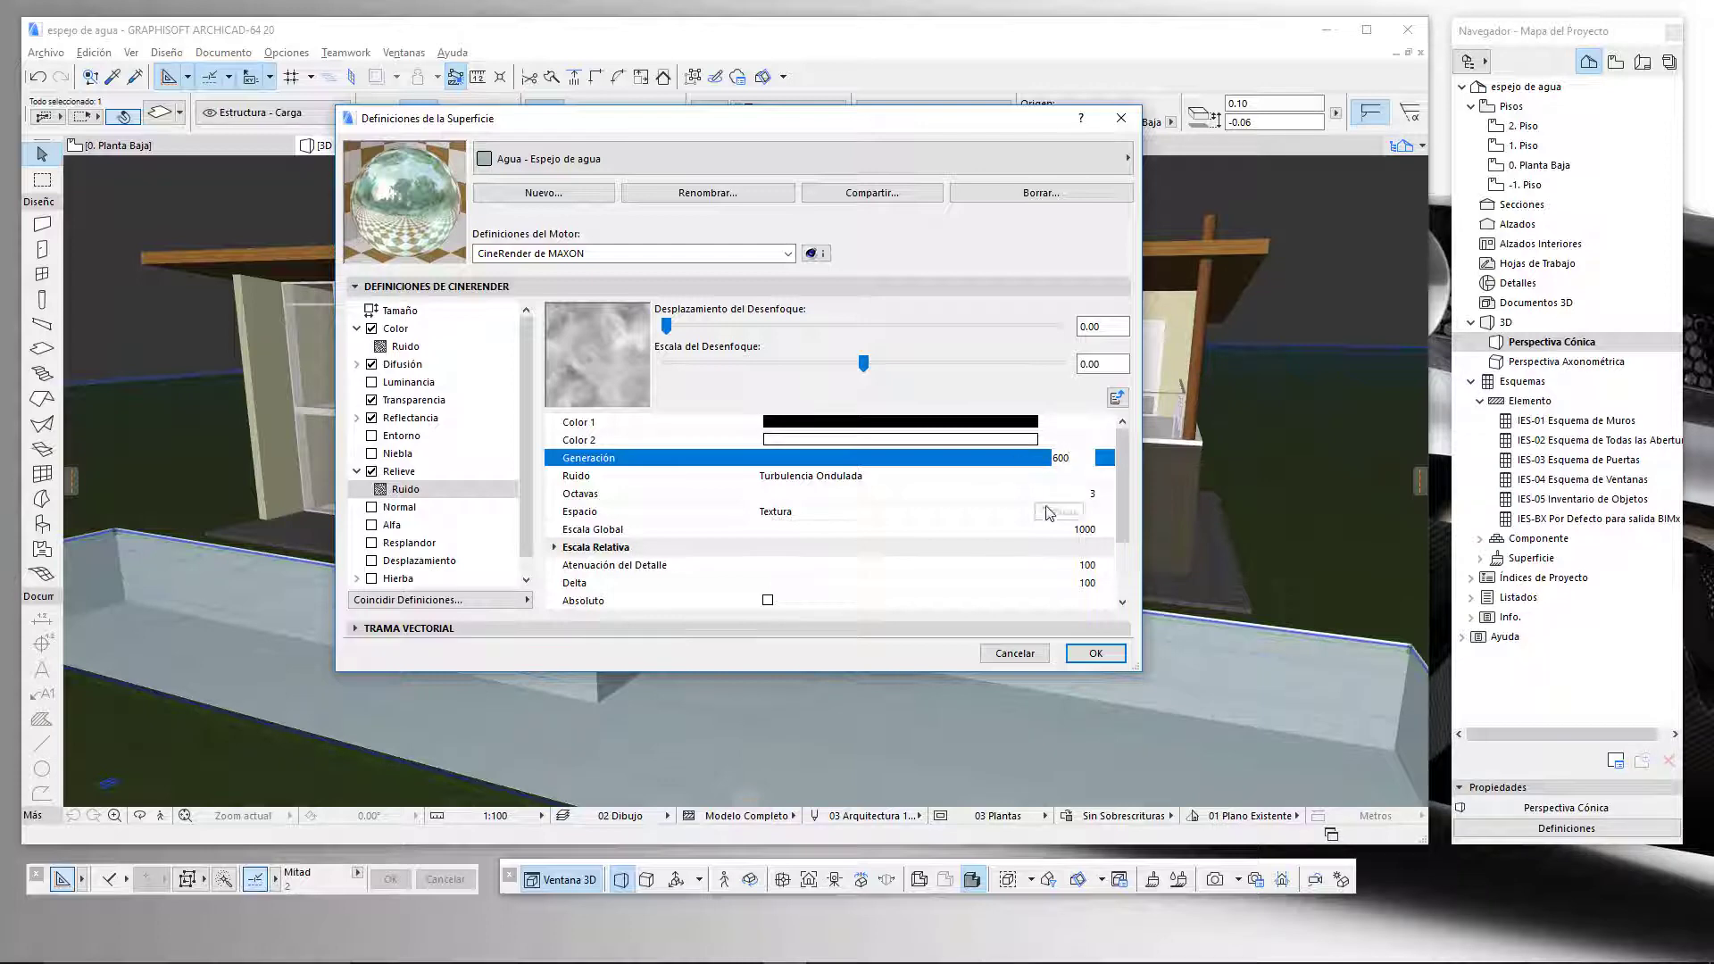
Set the Relieve noise's Escala Global to 300 and check the available Espacio options
click(1095, 529)
double_click(950, 531)
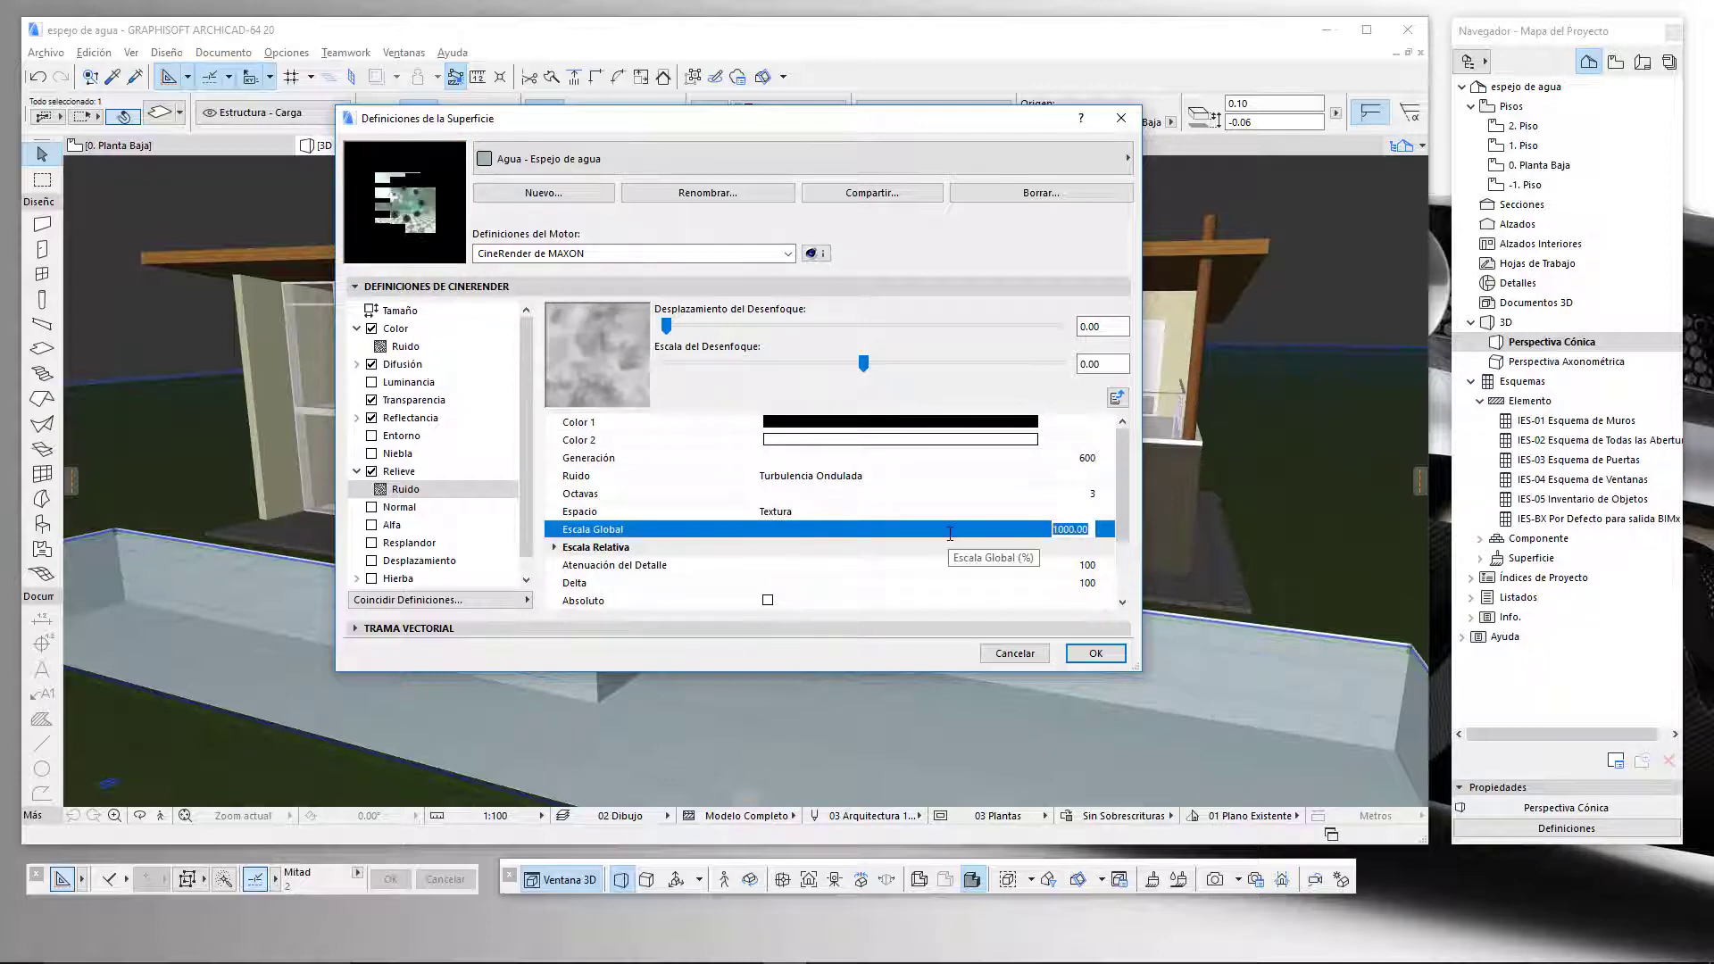
text(300)
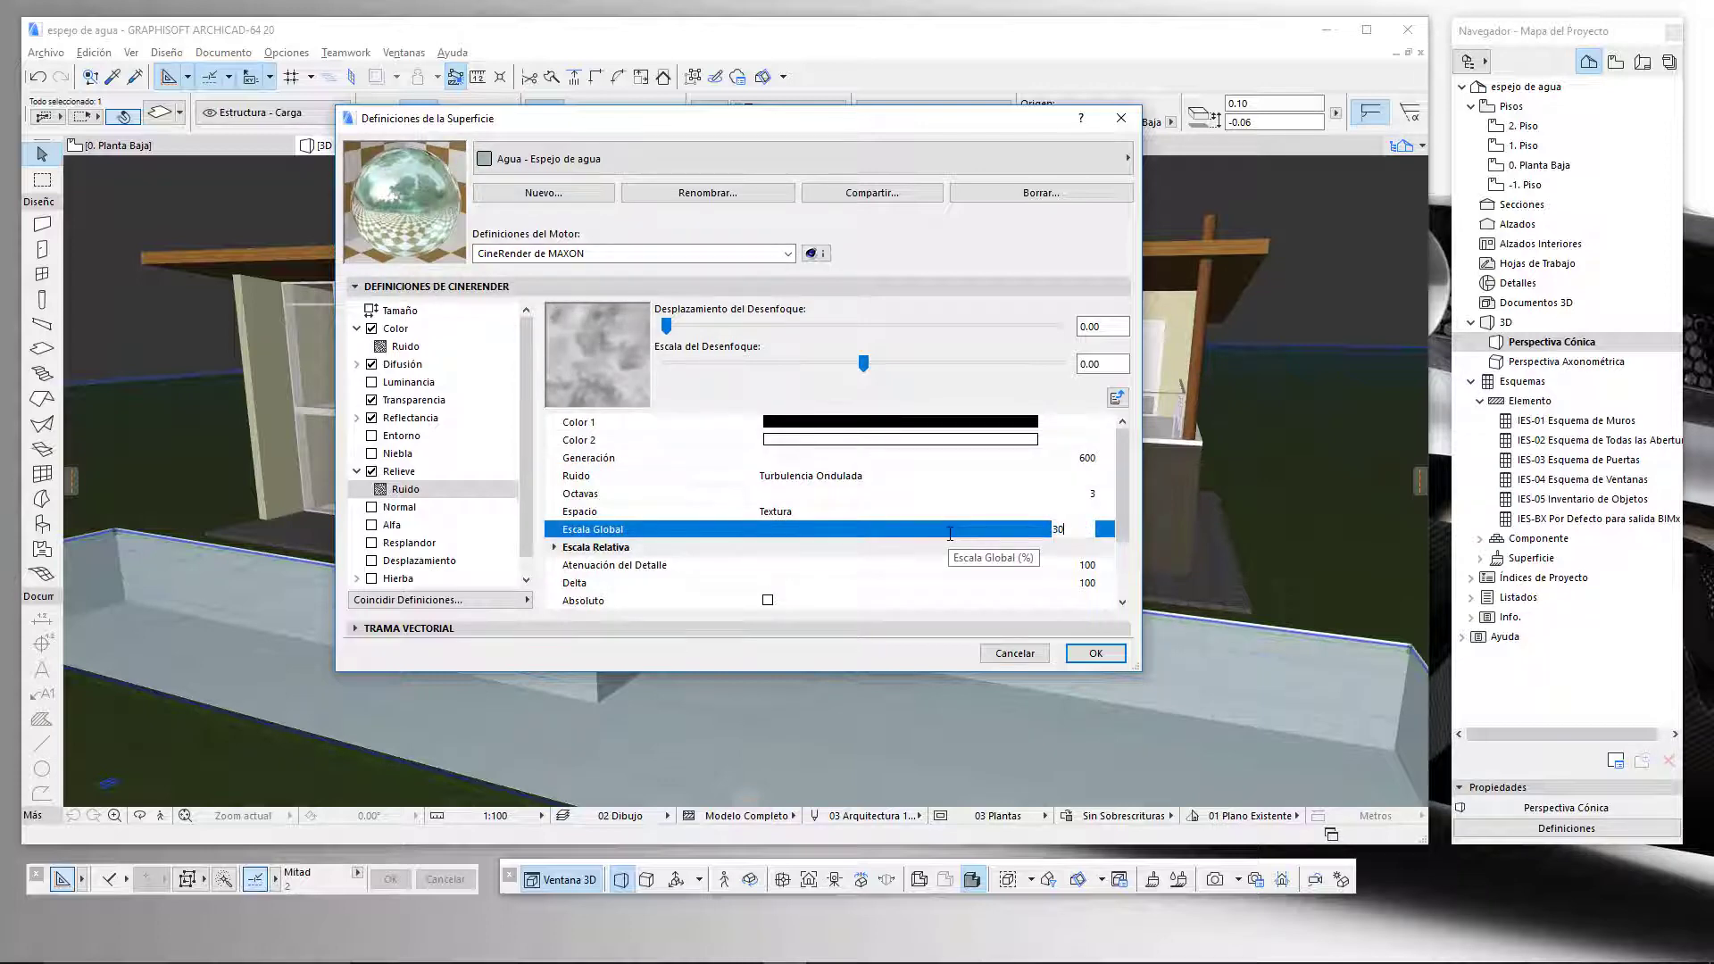
click(961, 507)
click(961, 511)
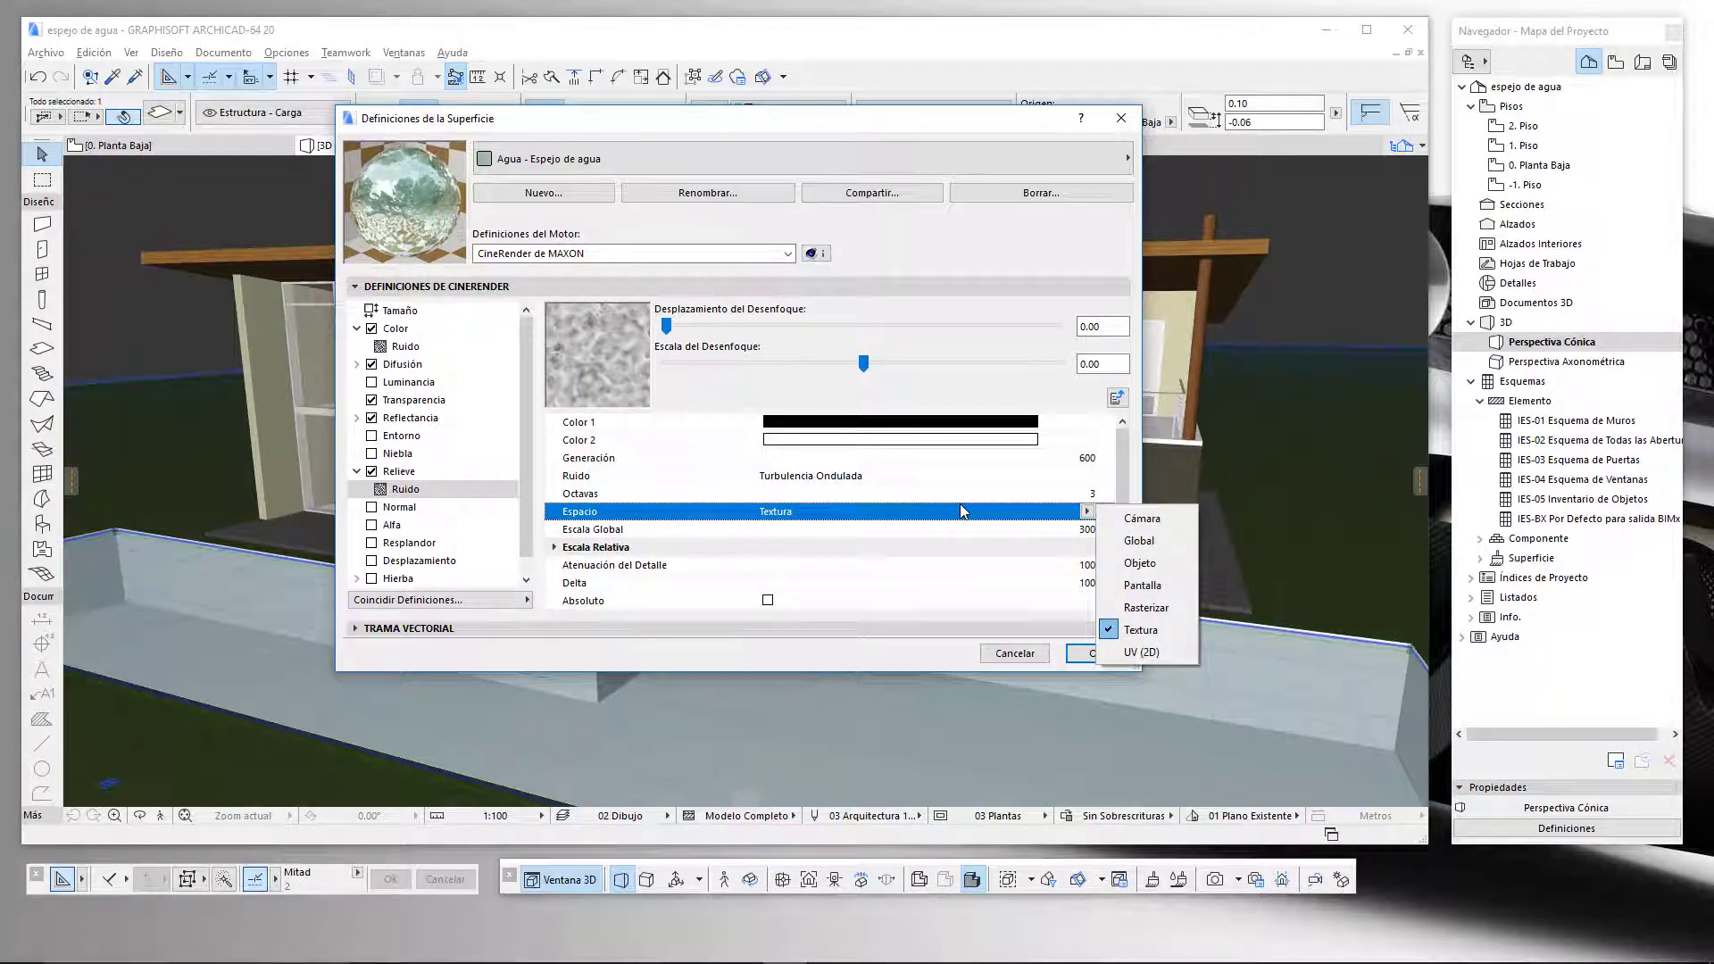
click(1049, 483)
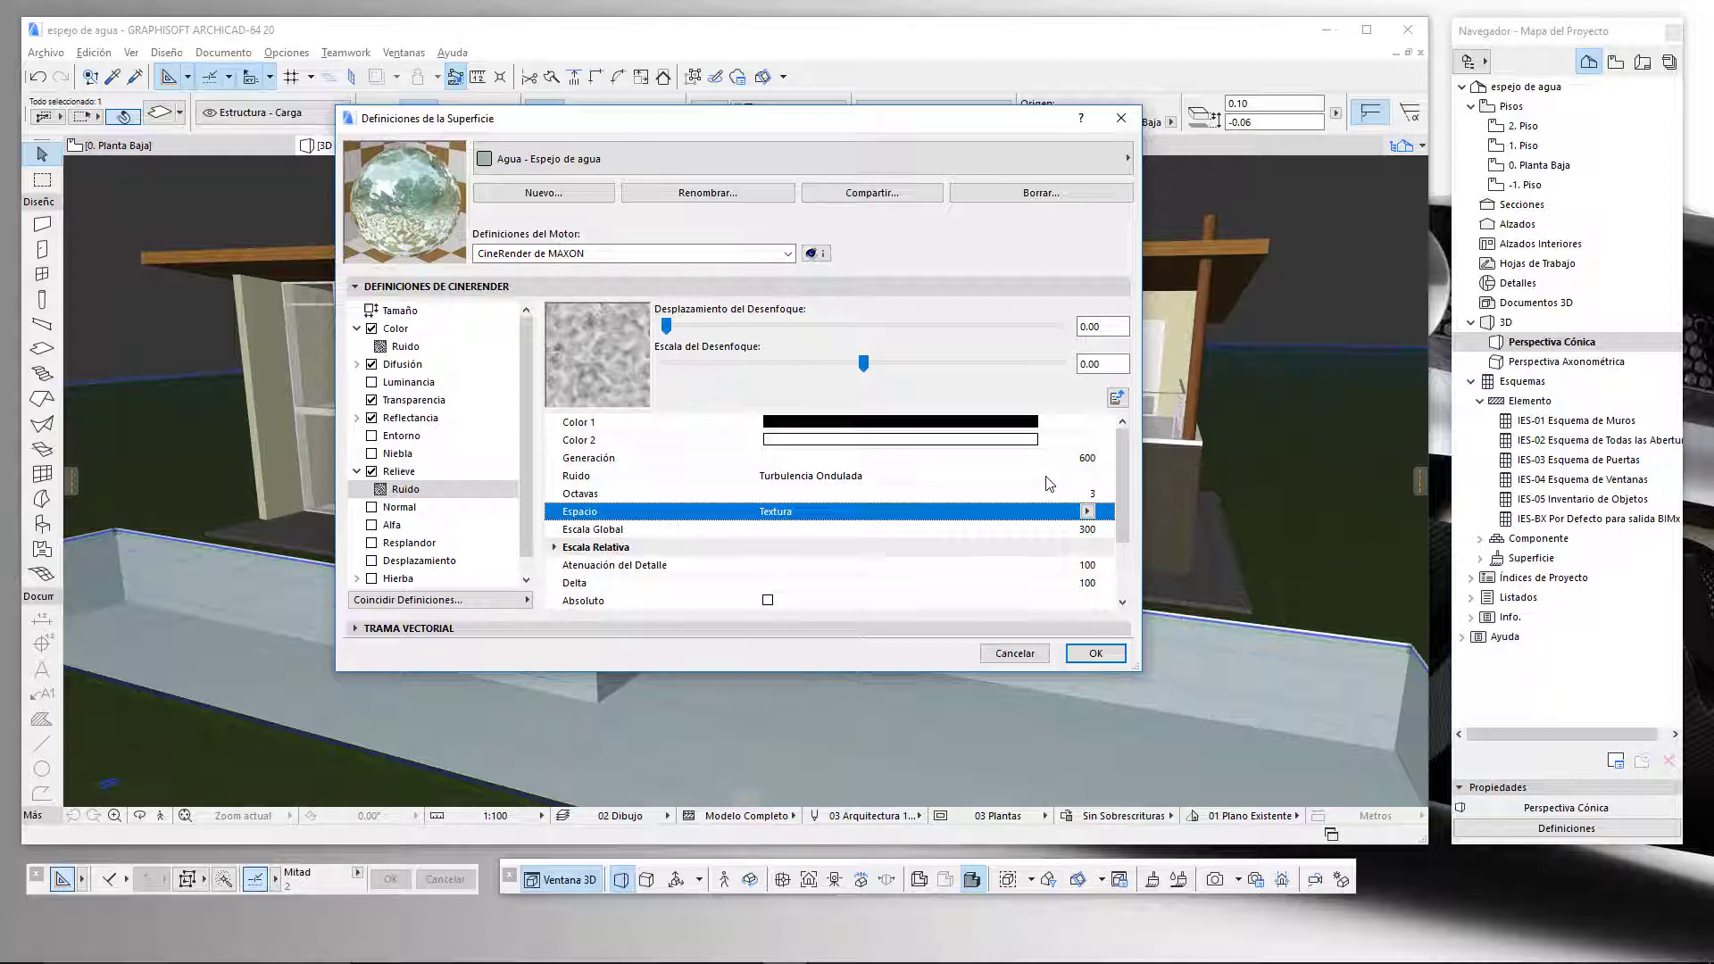
Set the Relieve noise's Generación to 350 and its Ruido type to Turbulencia Desplazada
click(1104, 459)
text(350)
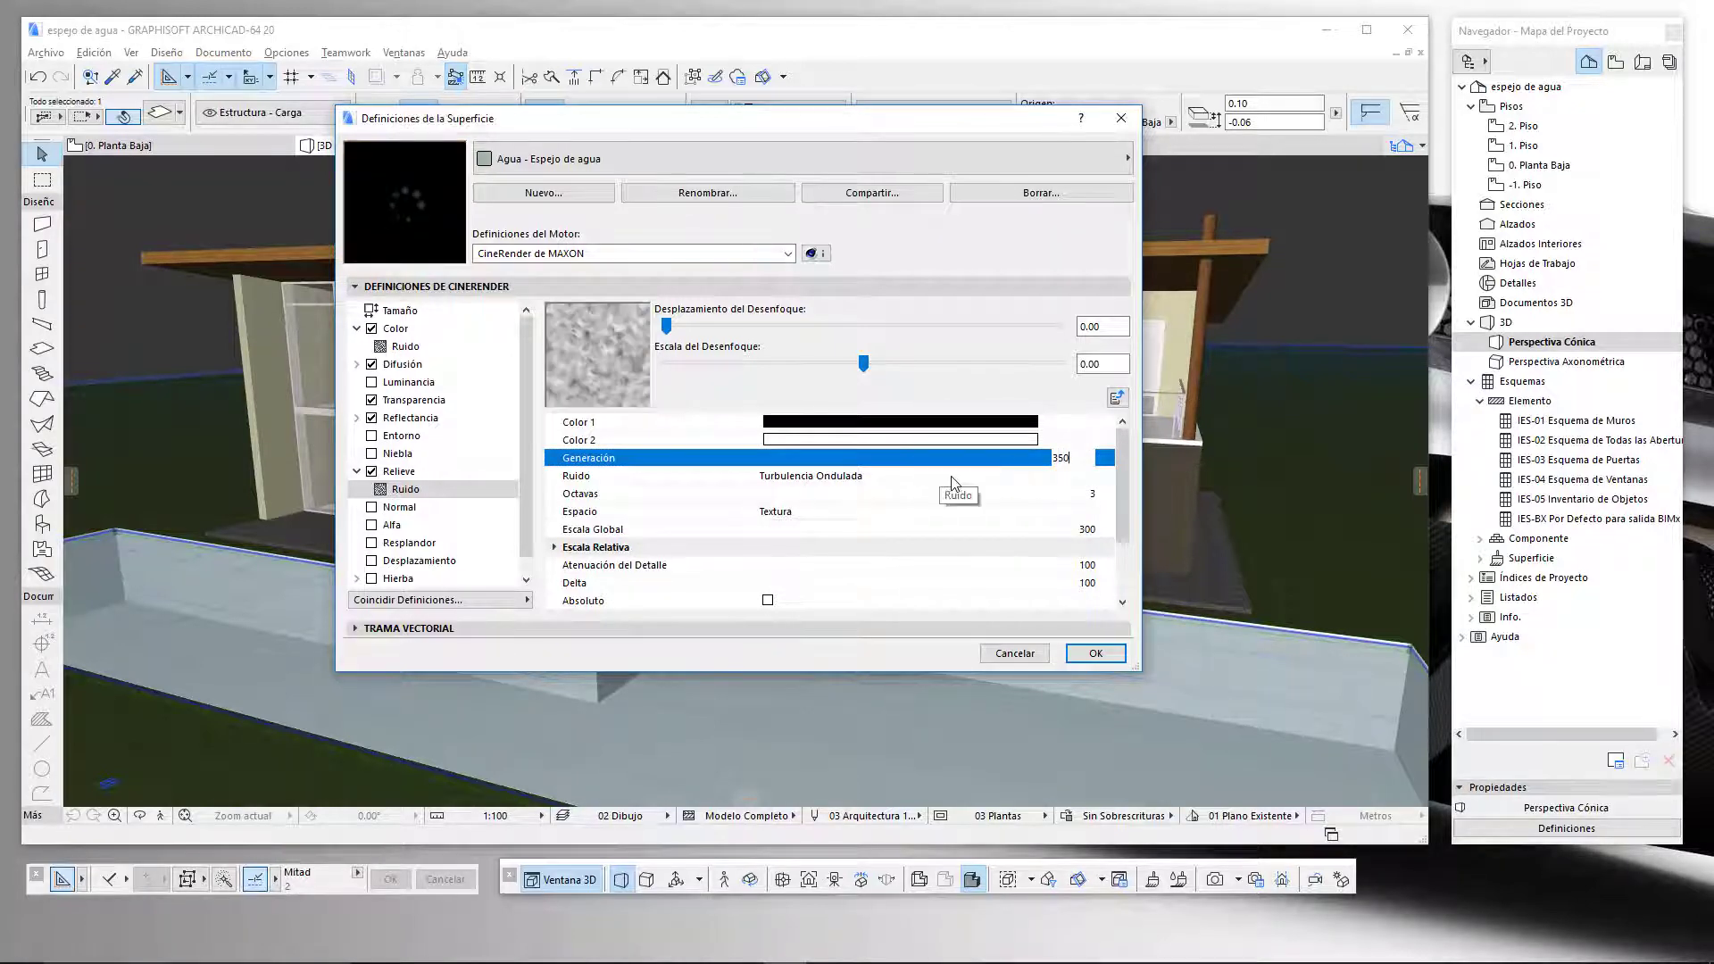
click(953, 483)
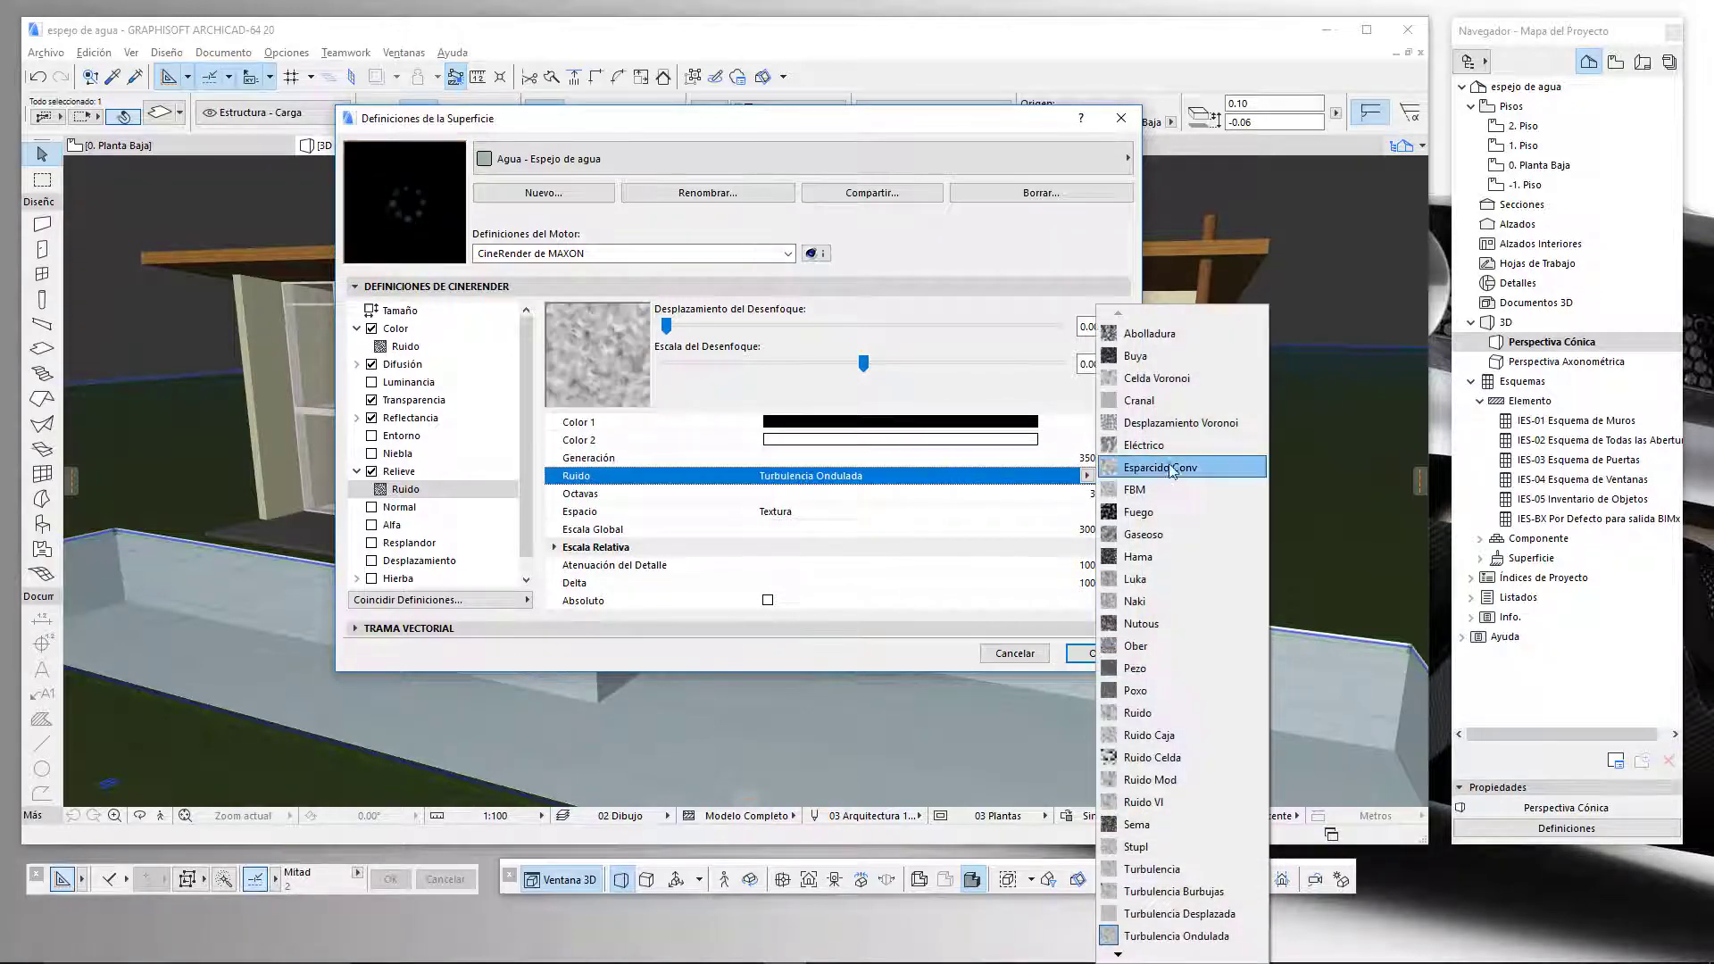
click(1206, 914)
Set the Relieve noise's Escala Global to 100
click(1085, 529)
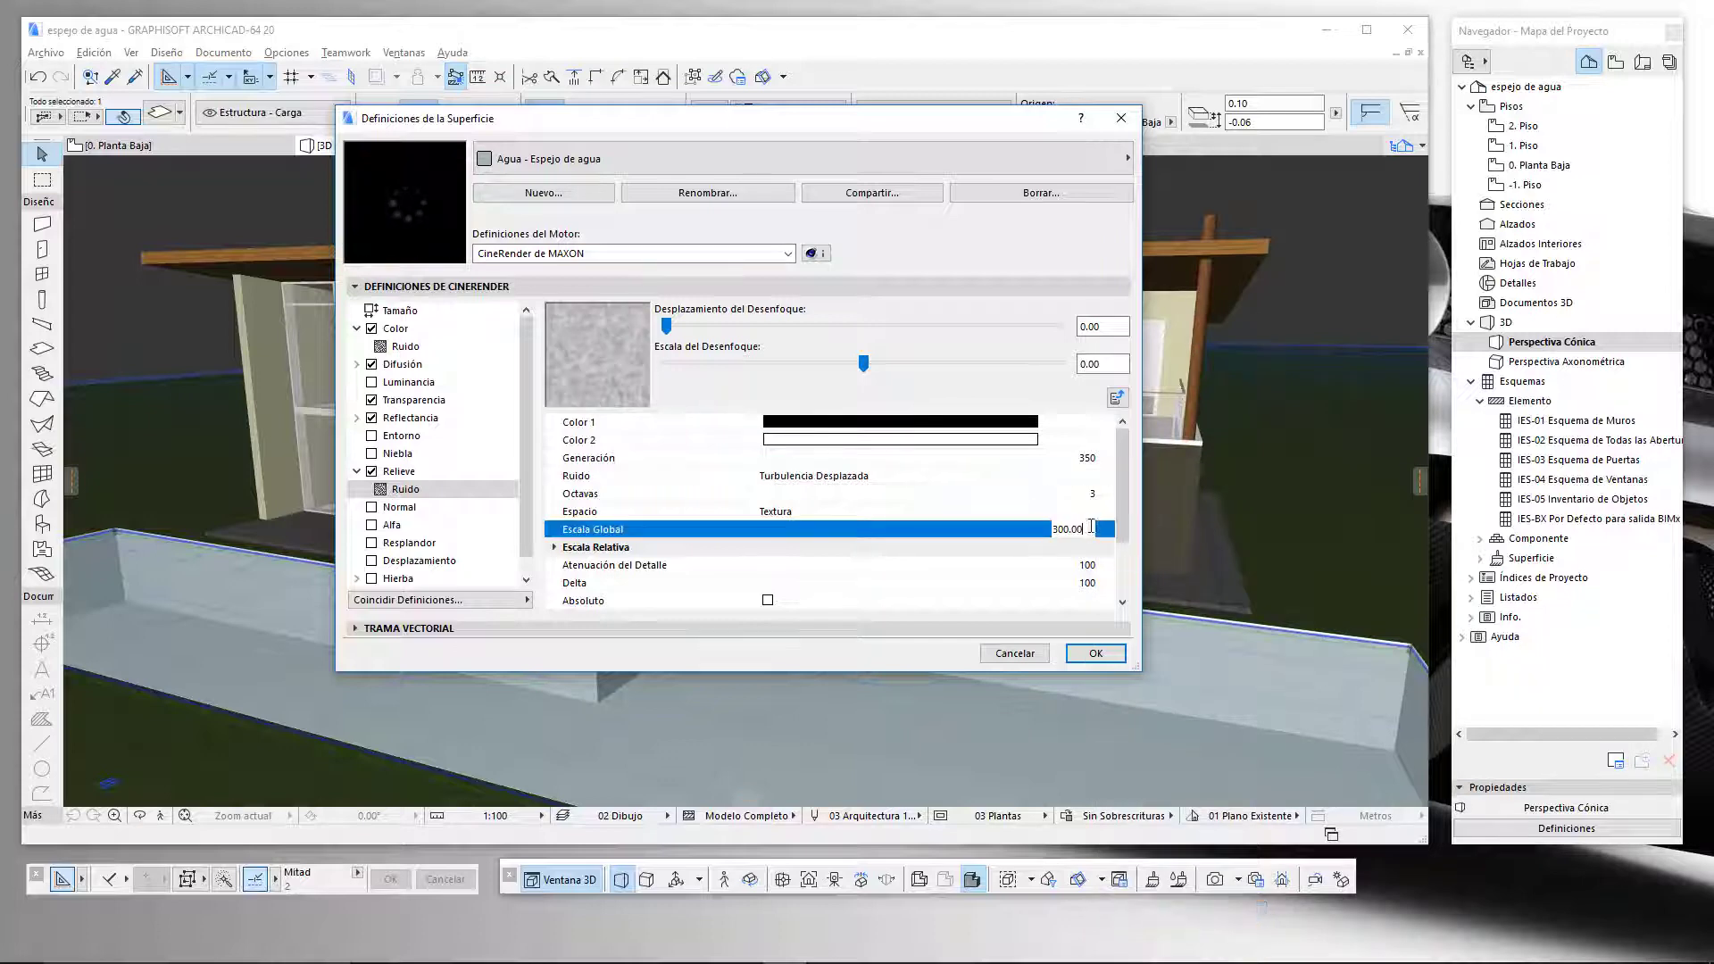
text(100)
click(911, 514)
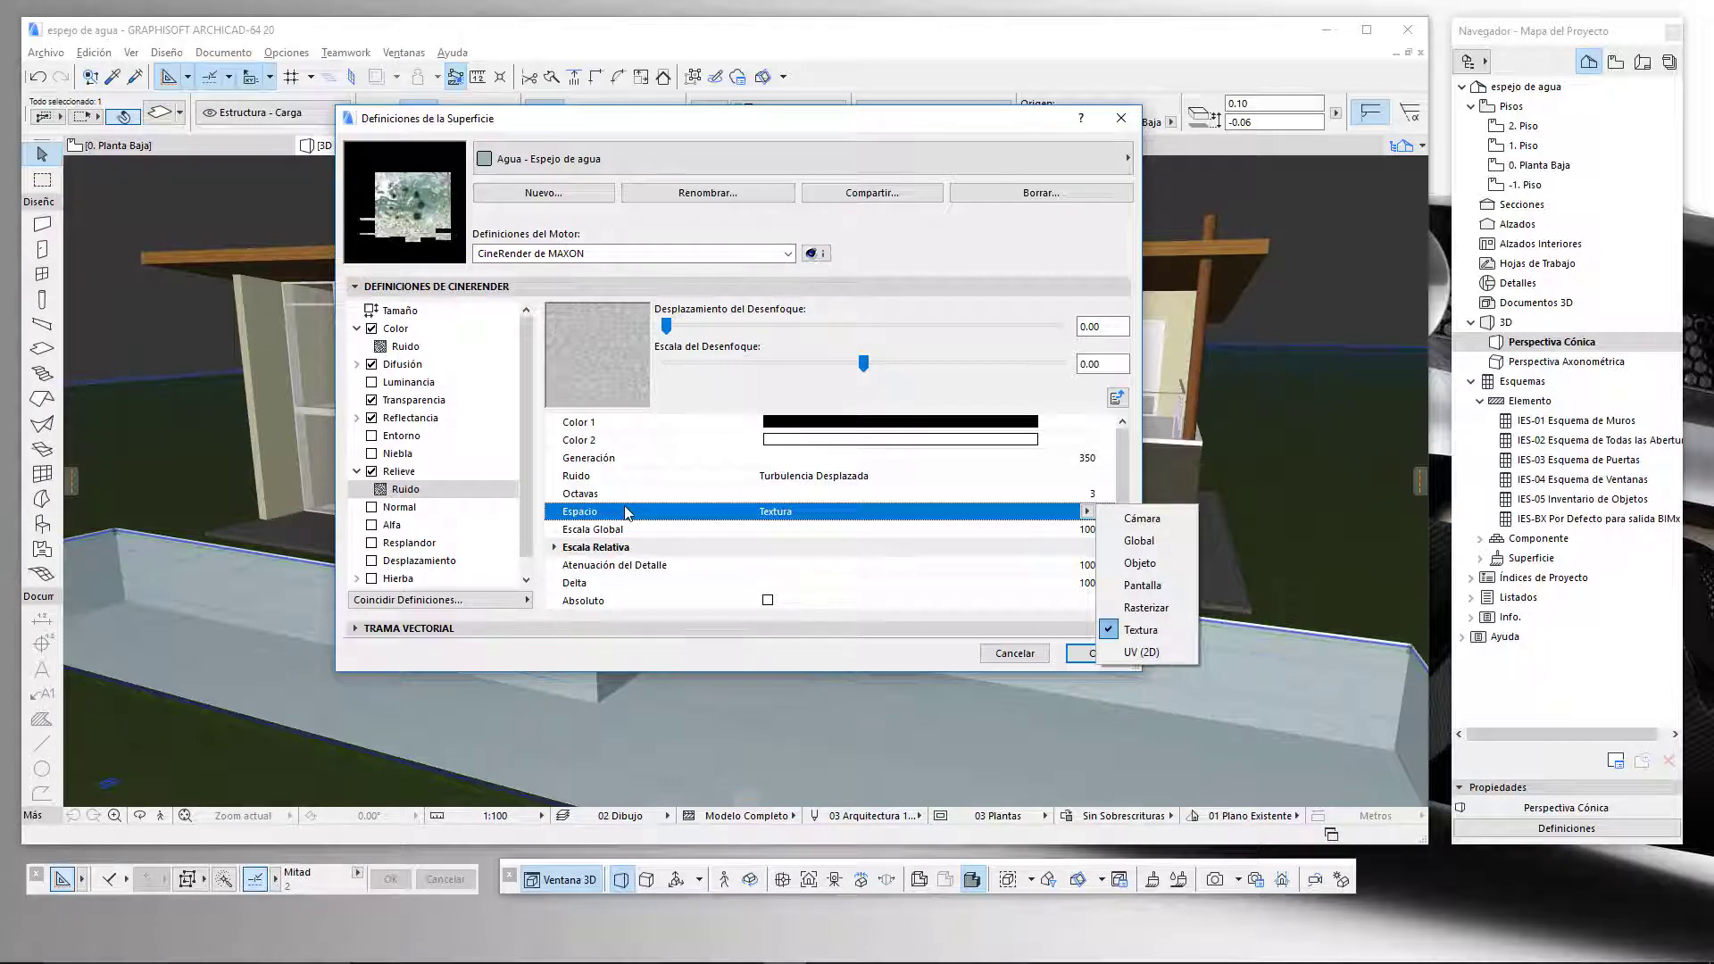
click(1069, 549)
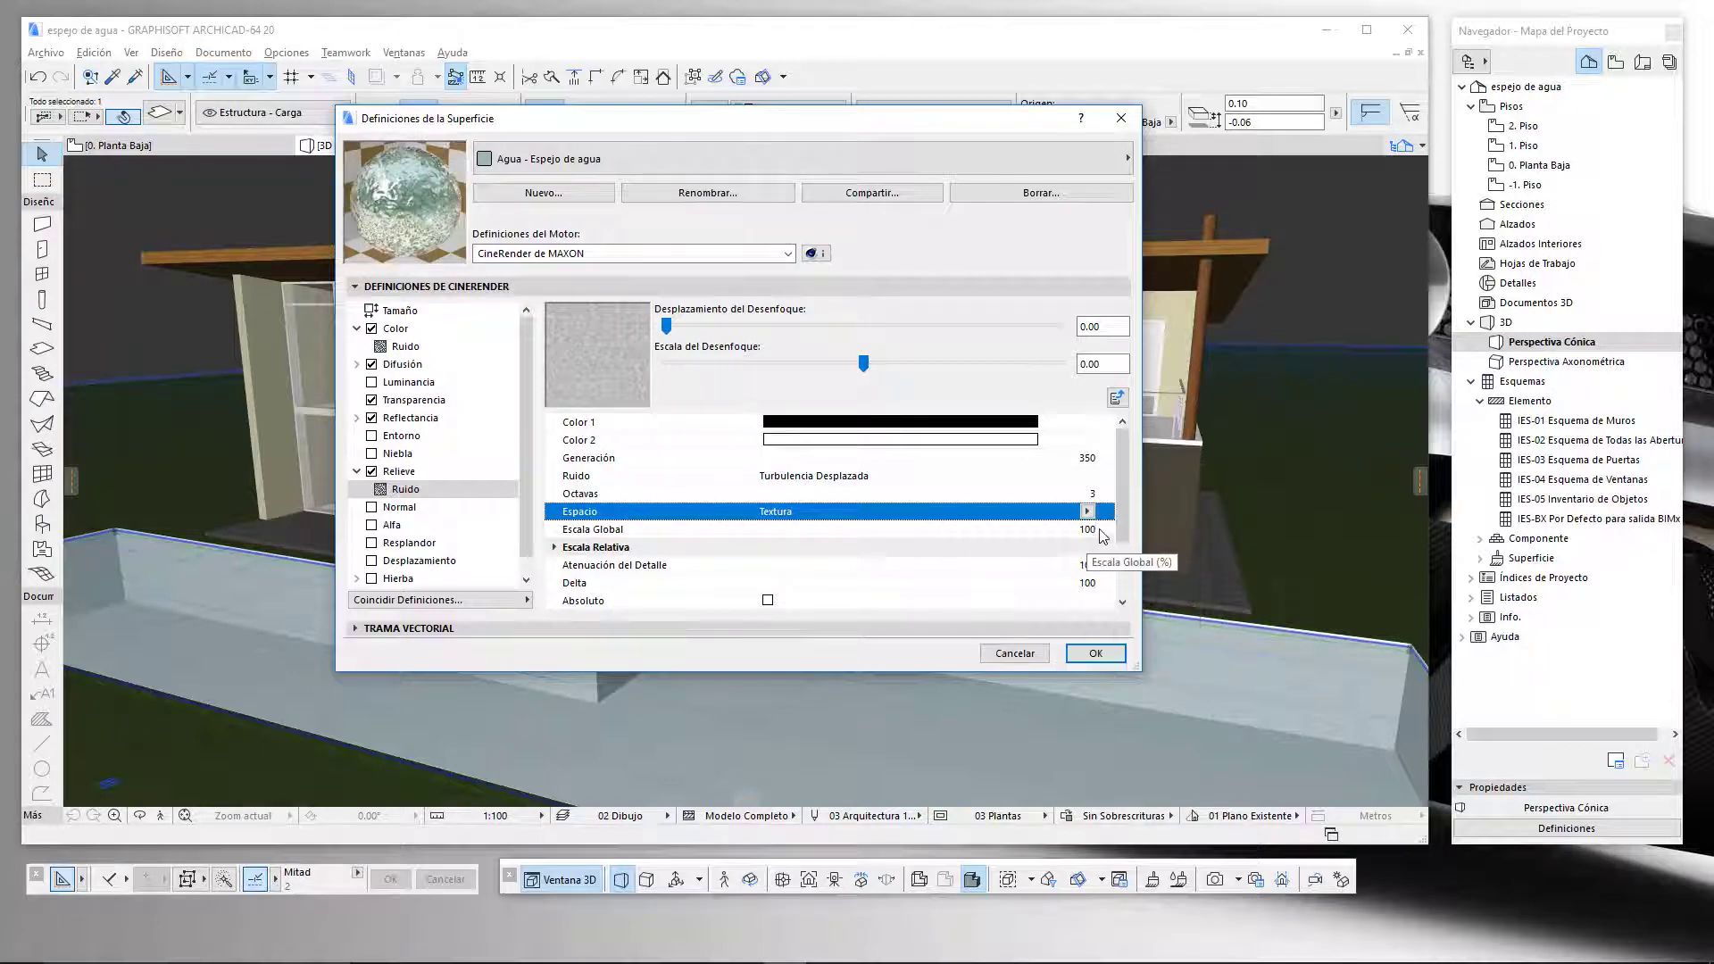
Set the Relieve noise's Escala Global to 1000, leaving Espacio on Textura
click(1101, 533)
text(1000)
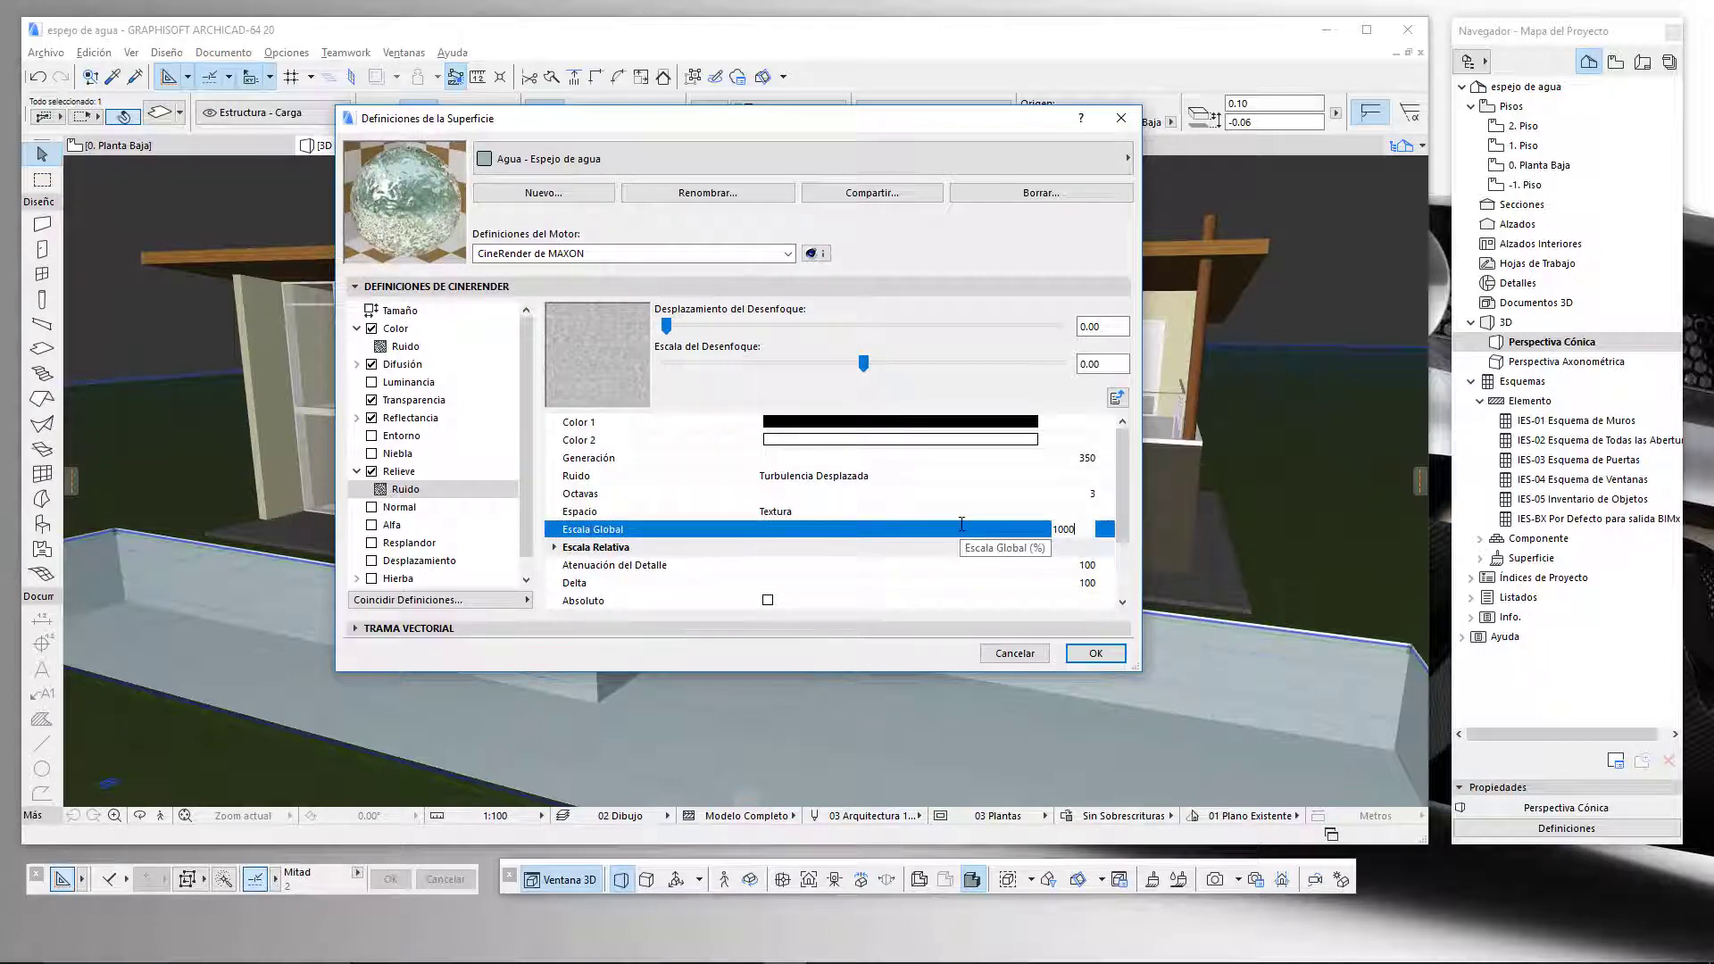
click(951, 514)
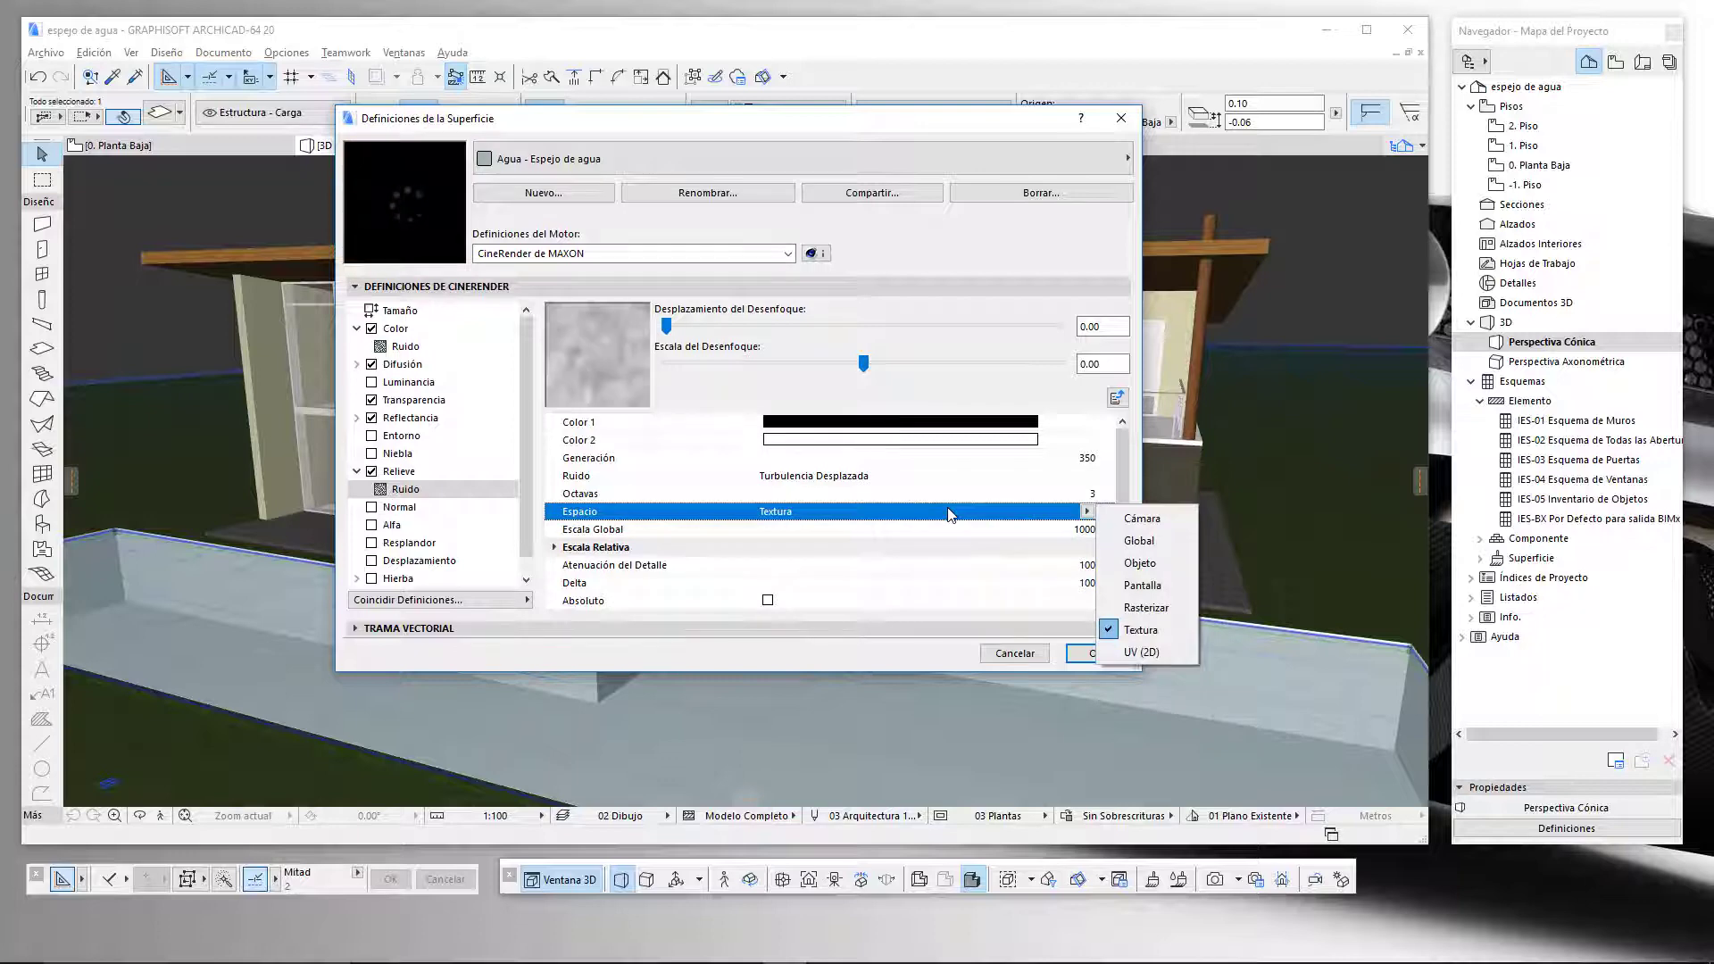
click(438, 474)
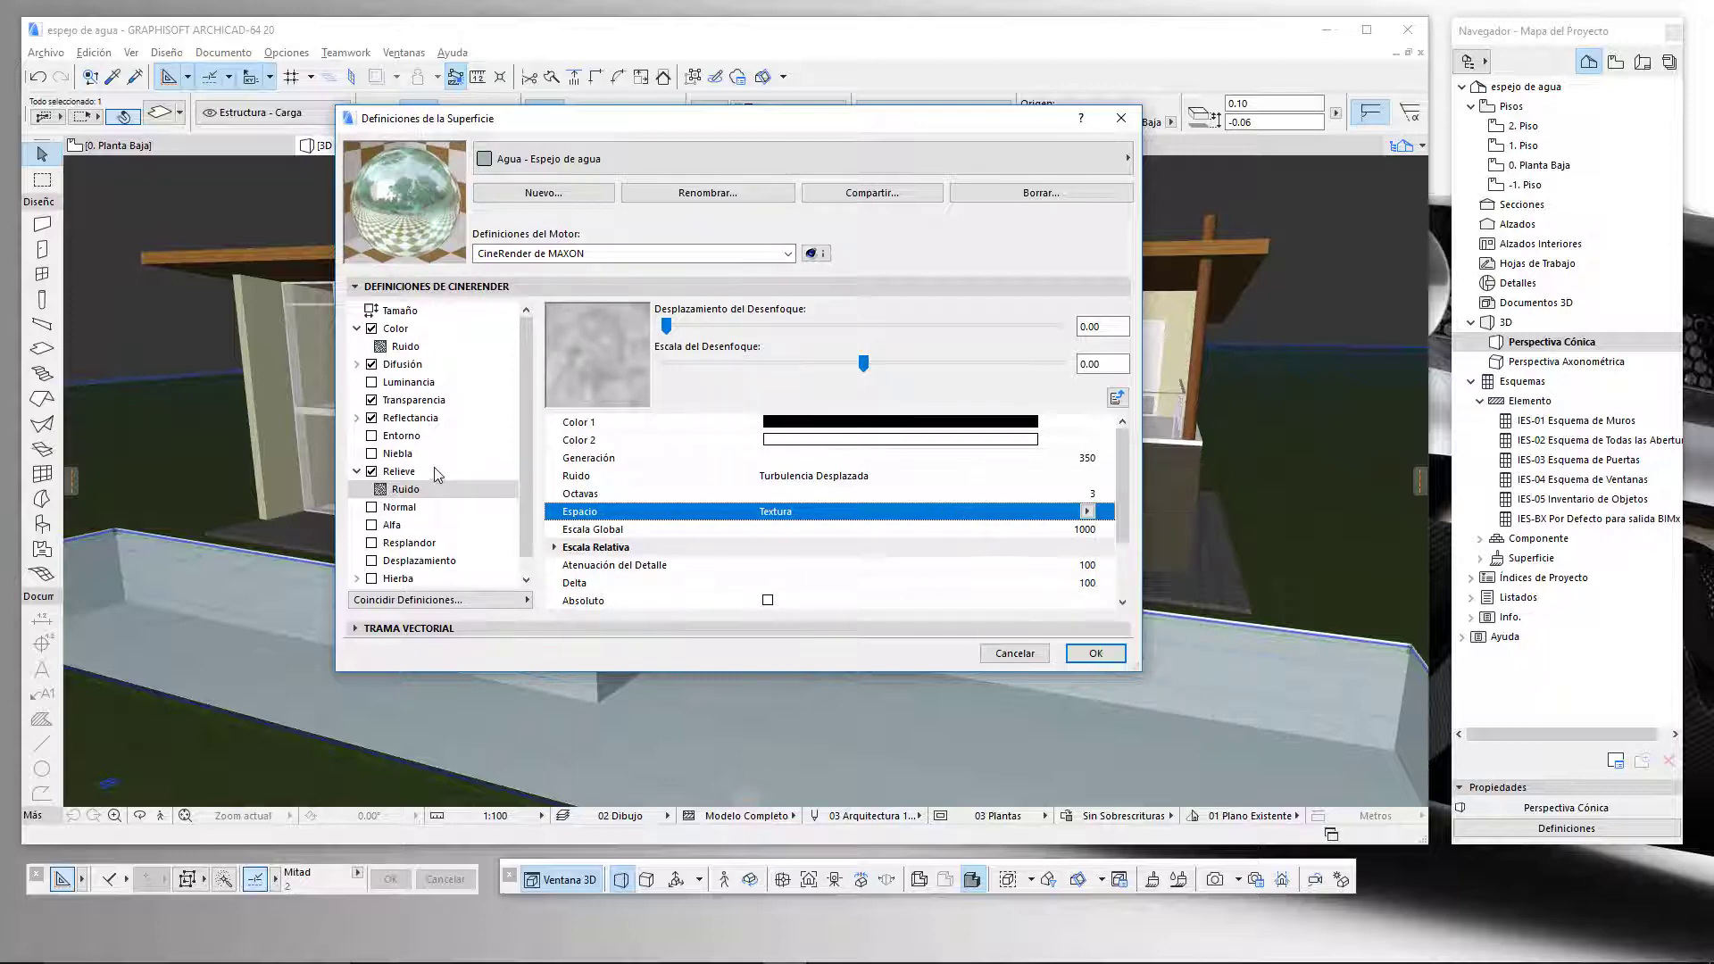
Set the Relieve channel's Fuerza to 5, review the Reflectancia channel, and accept the surface definitions
click(438, 474)
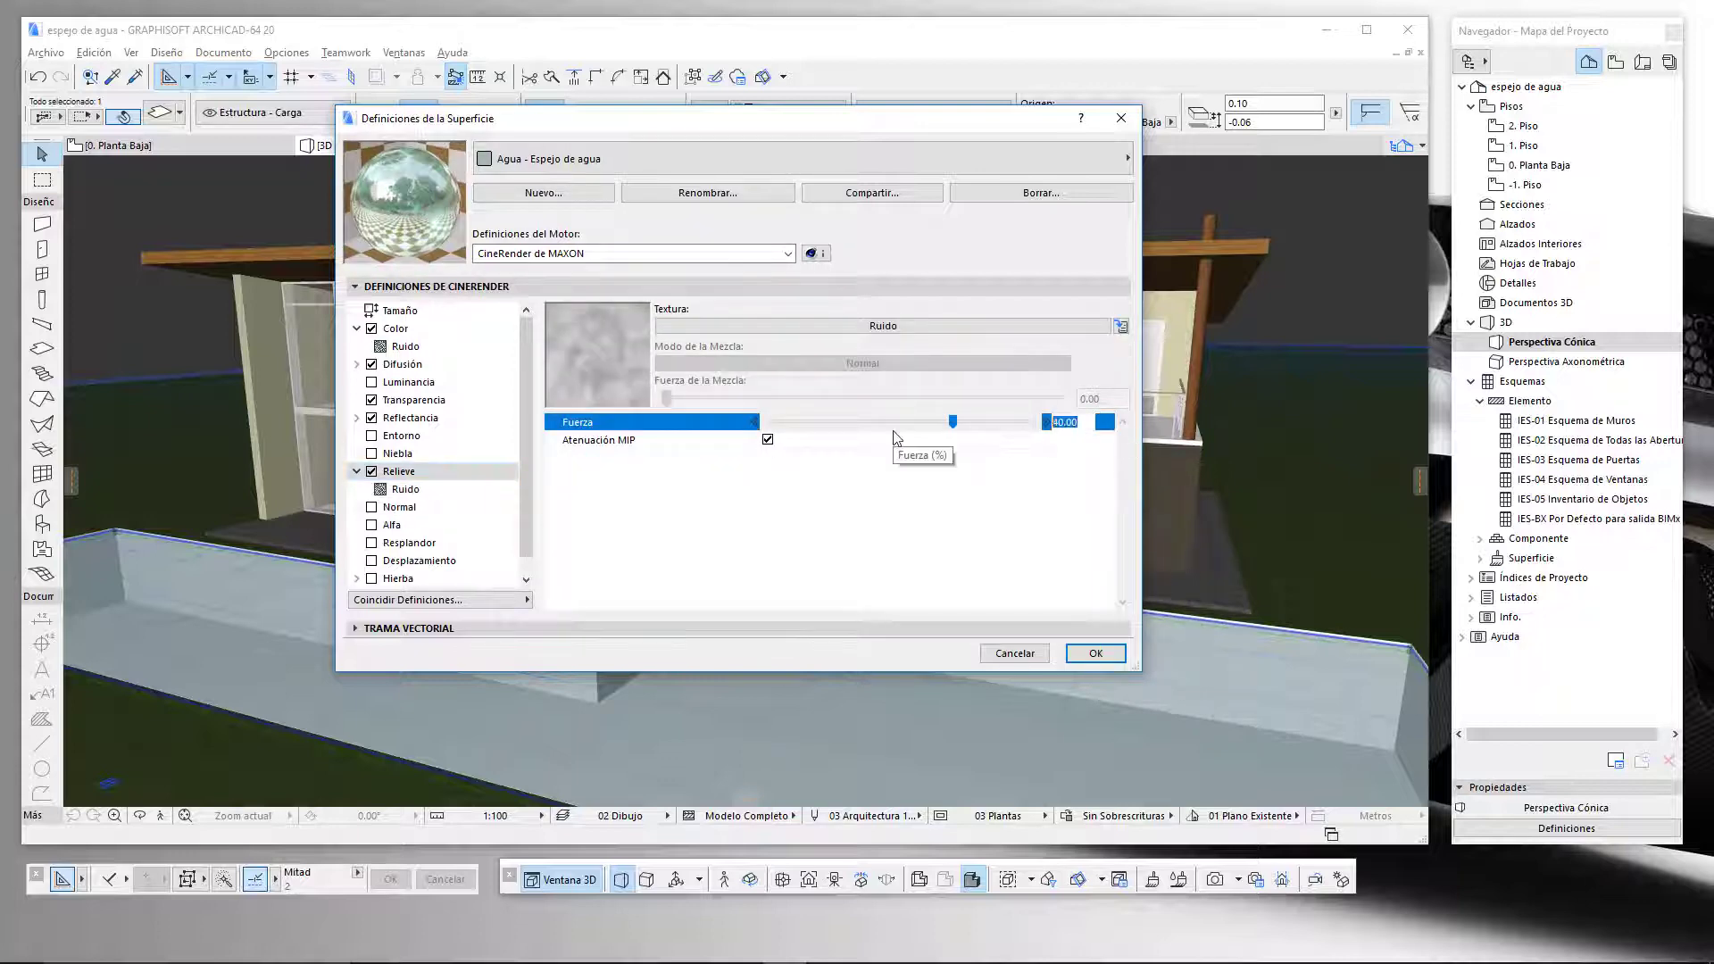
text(5)
key(Tab)
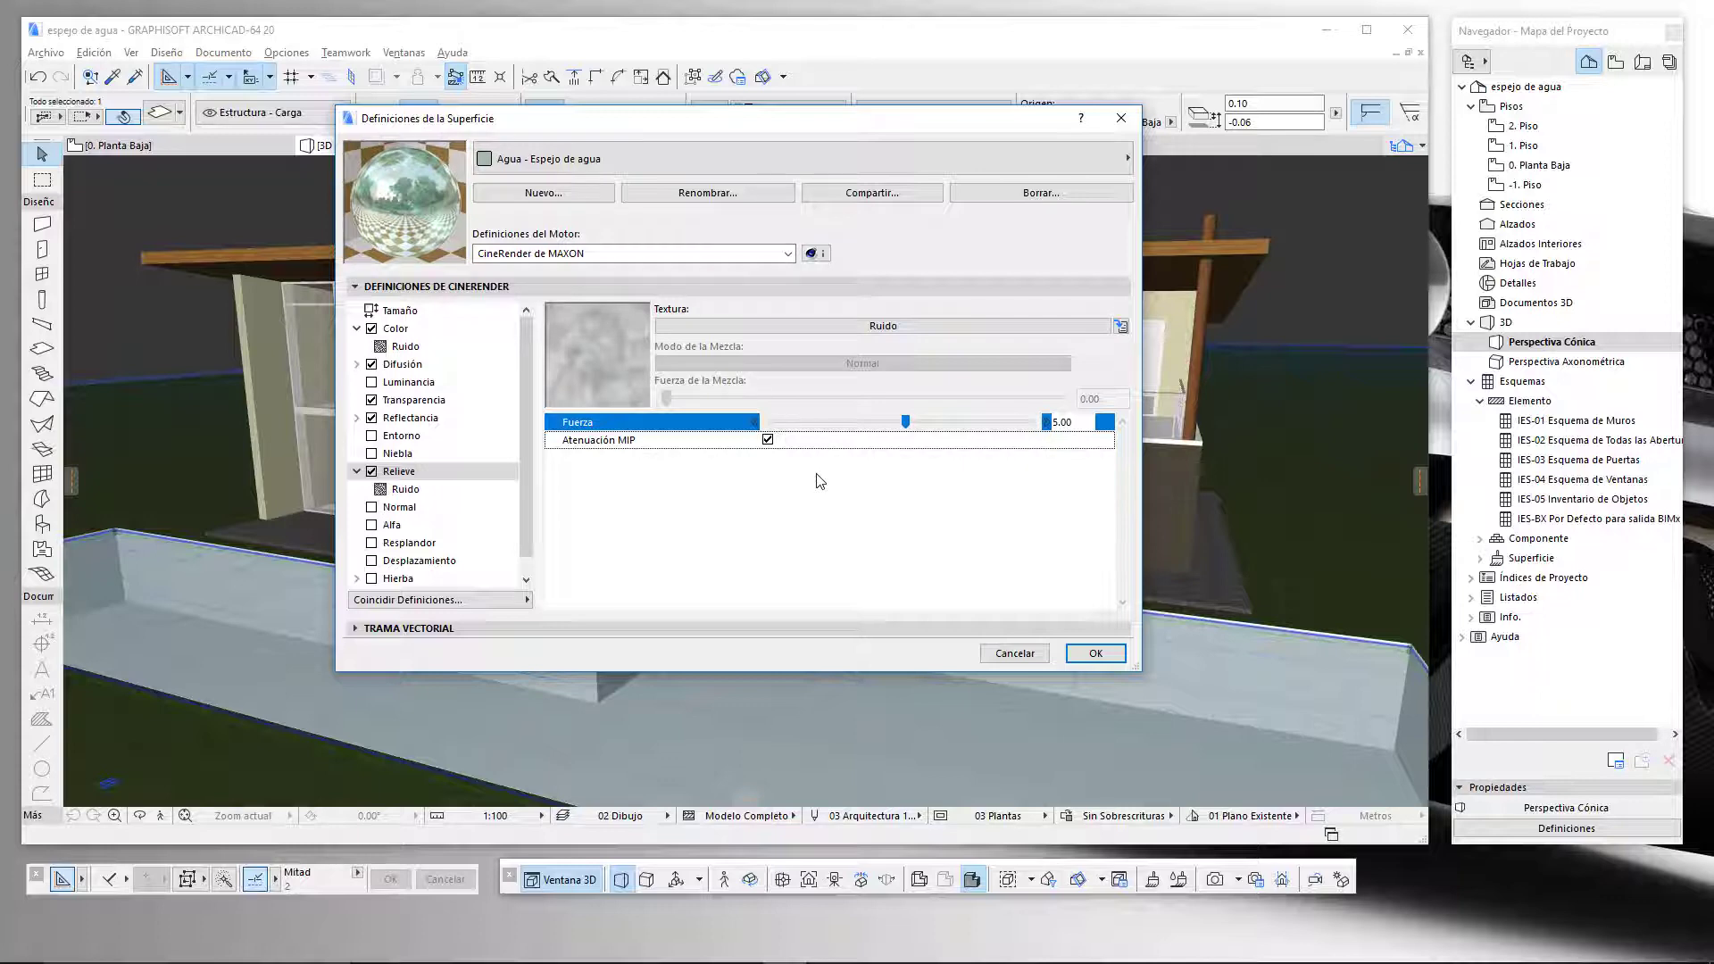
click(471, 422)
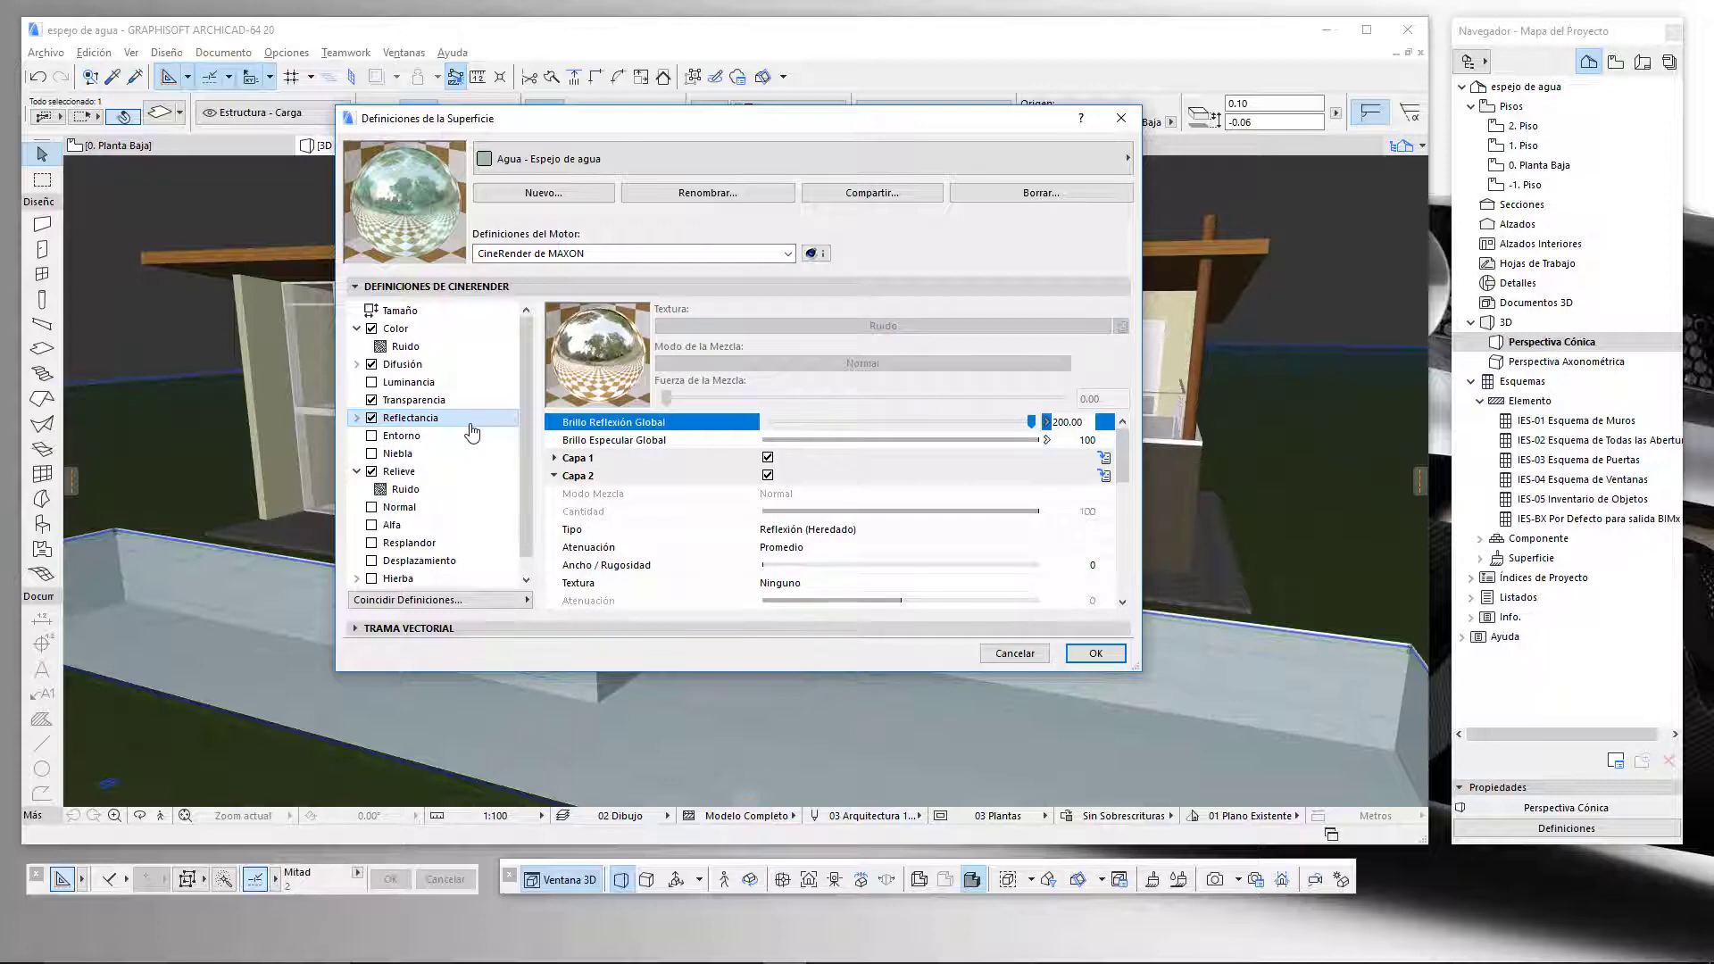
click(1111, 657)
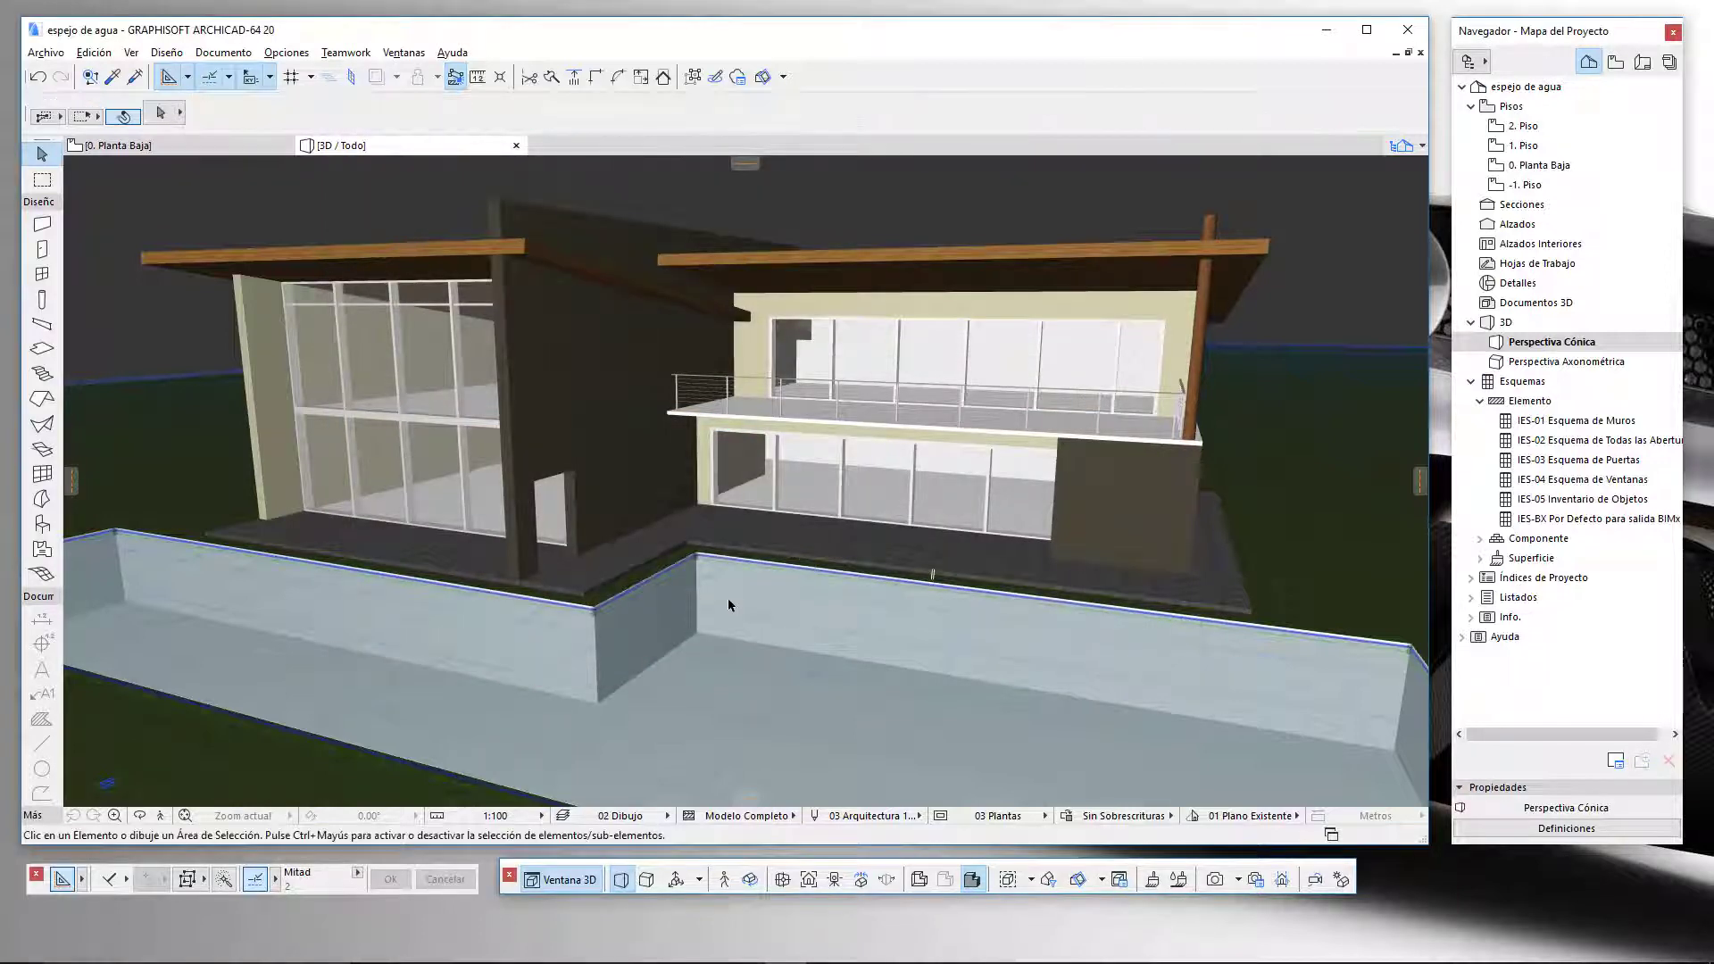
Assign the Agua - Espejo de agua surface to the selected pool slab
mouse_move(775, 600)
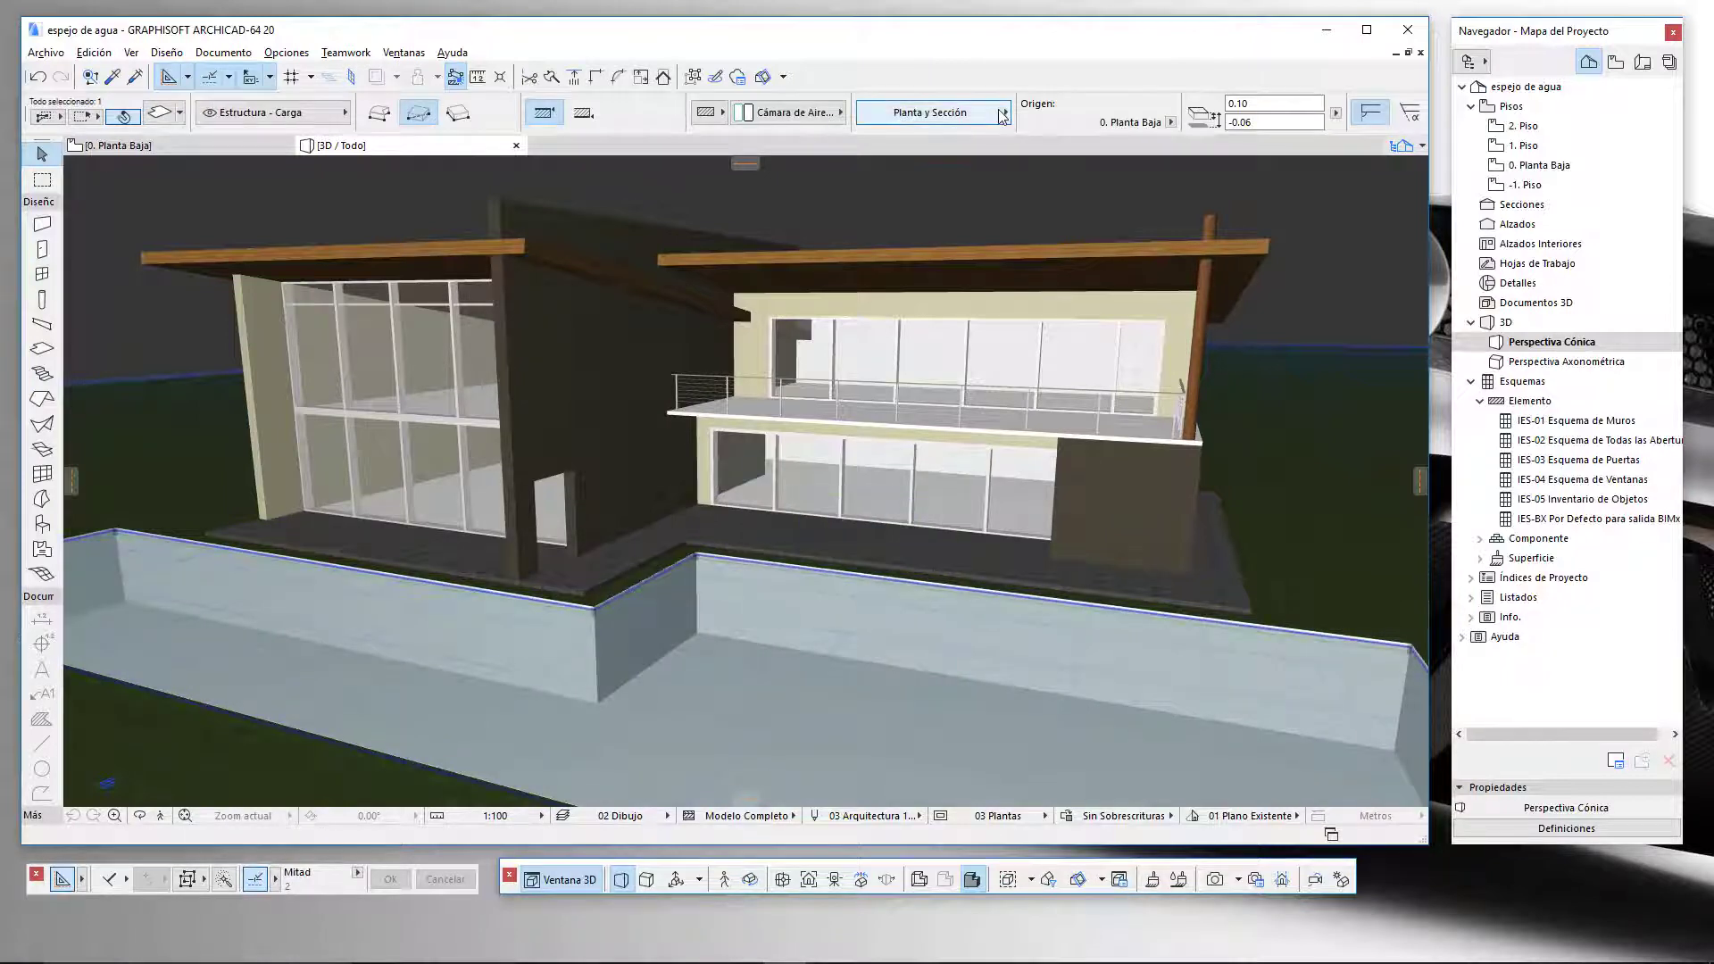
scroll(1000, 109, down, 3)
click(889, 112)
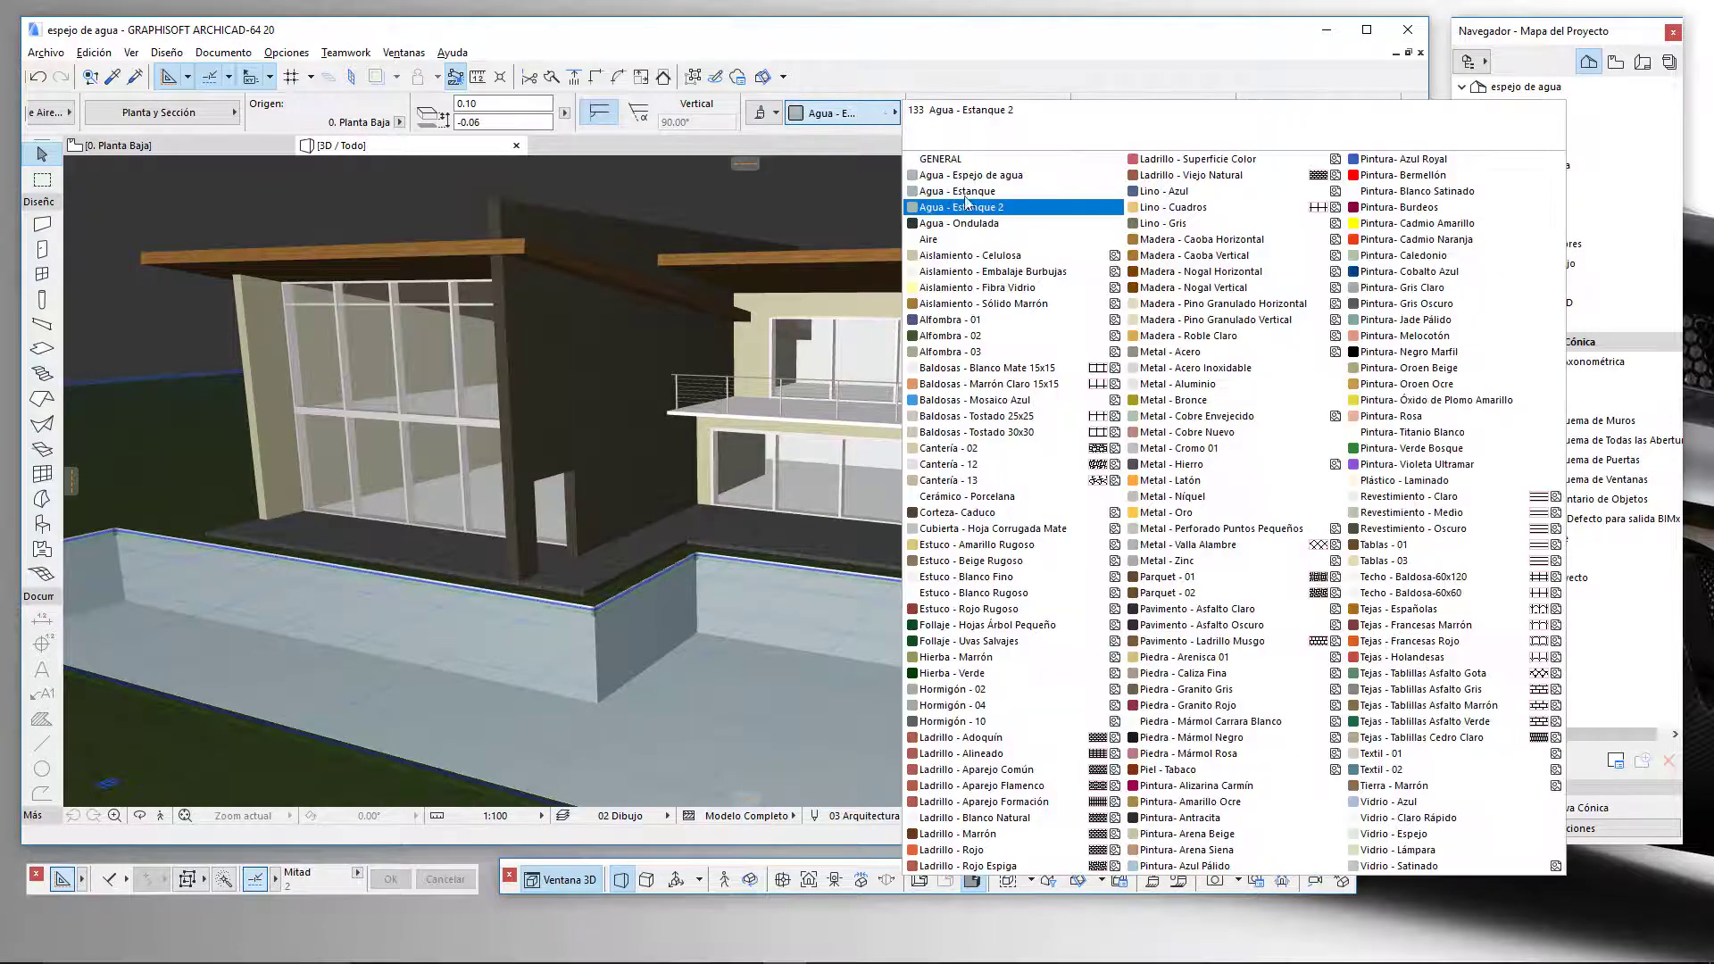
click(1060, 184)
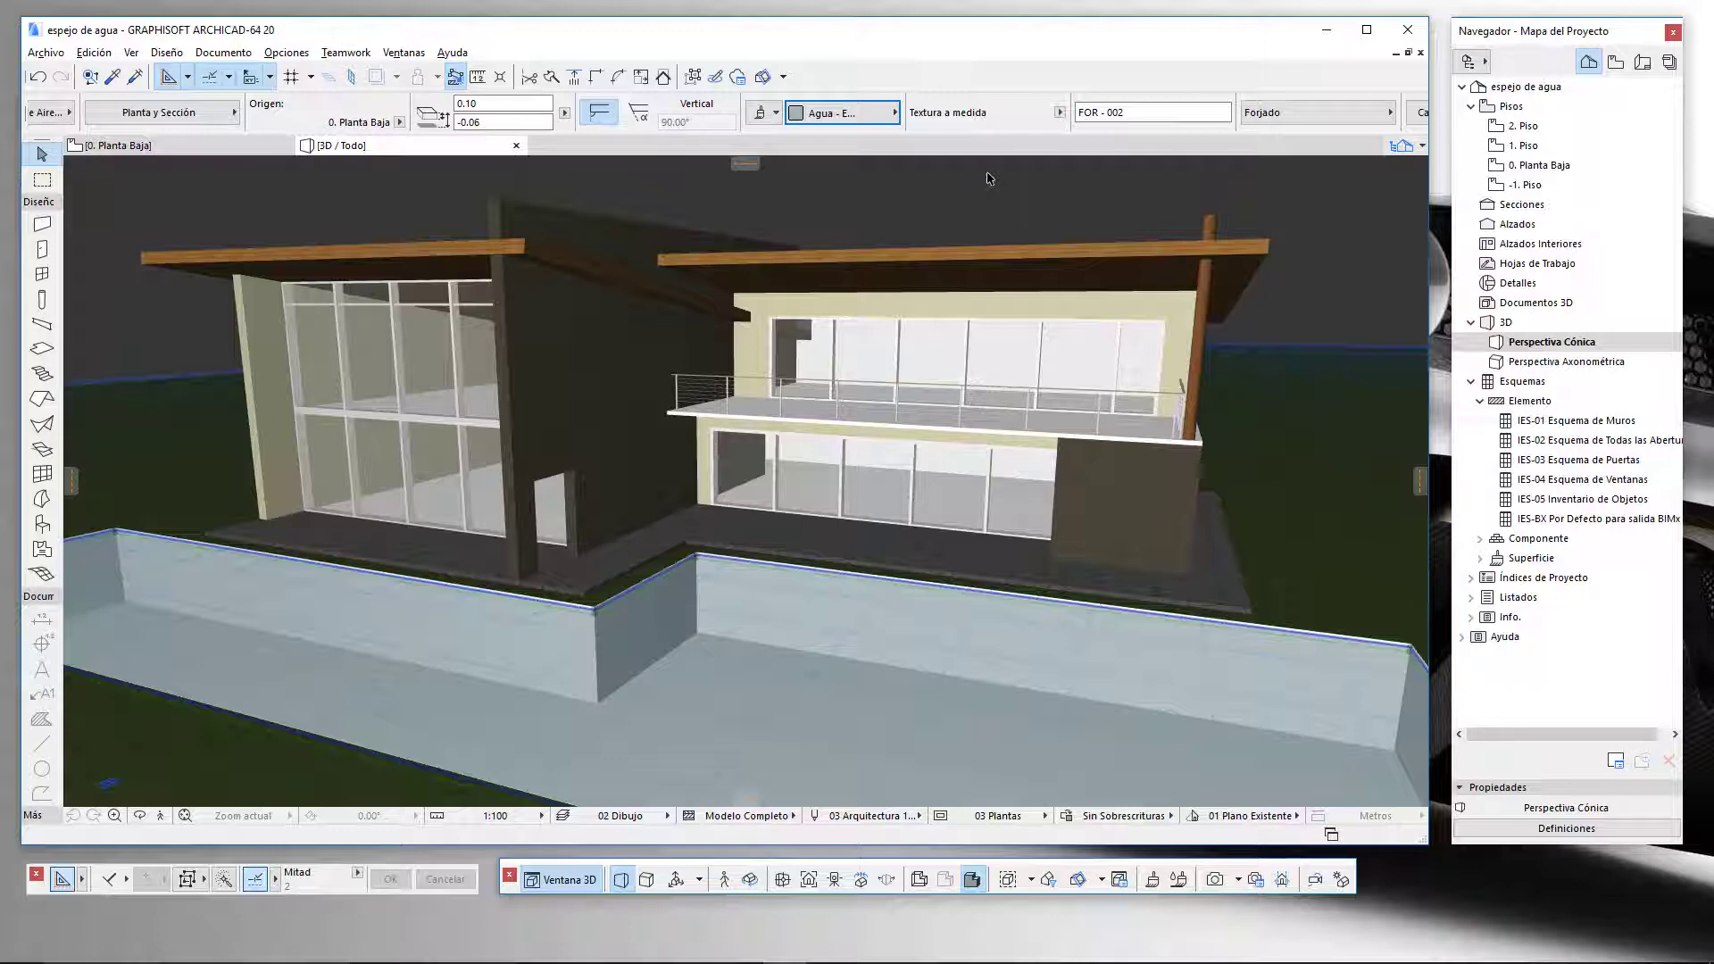
Open the FotoRender settings and check the image size and the render options
click(1258, 880)
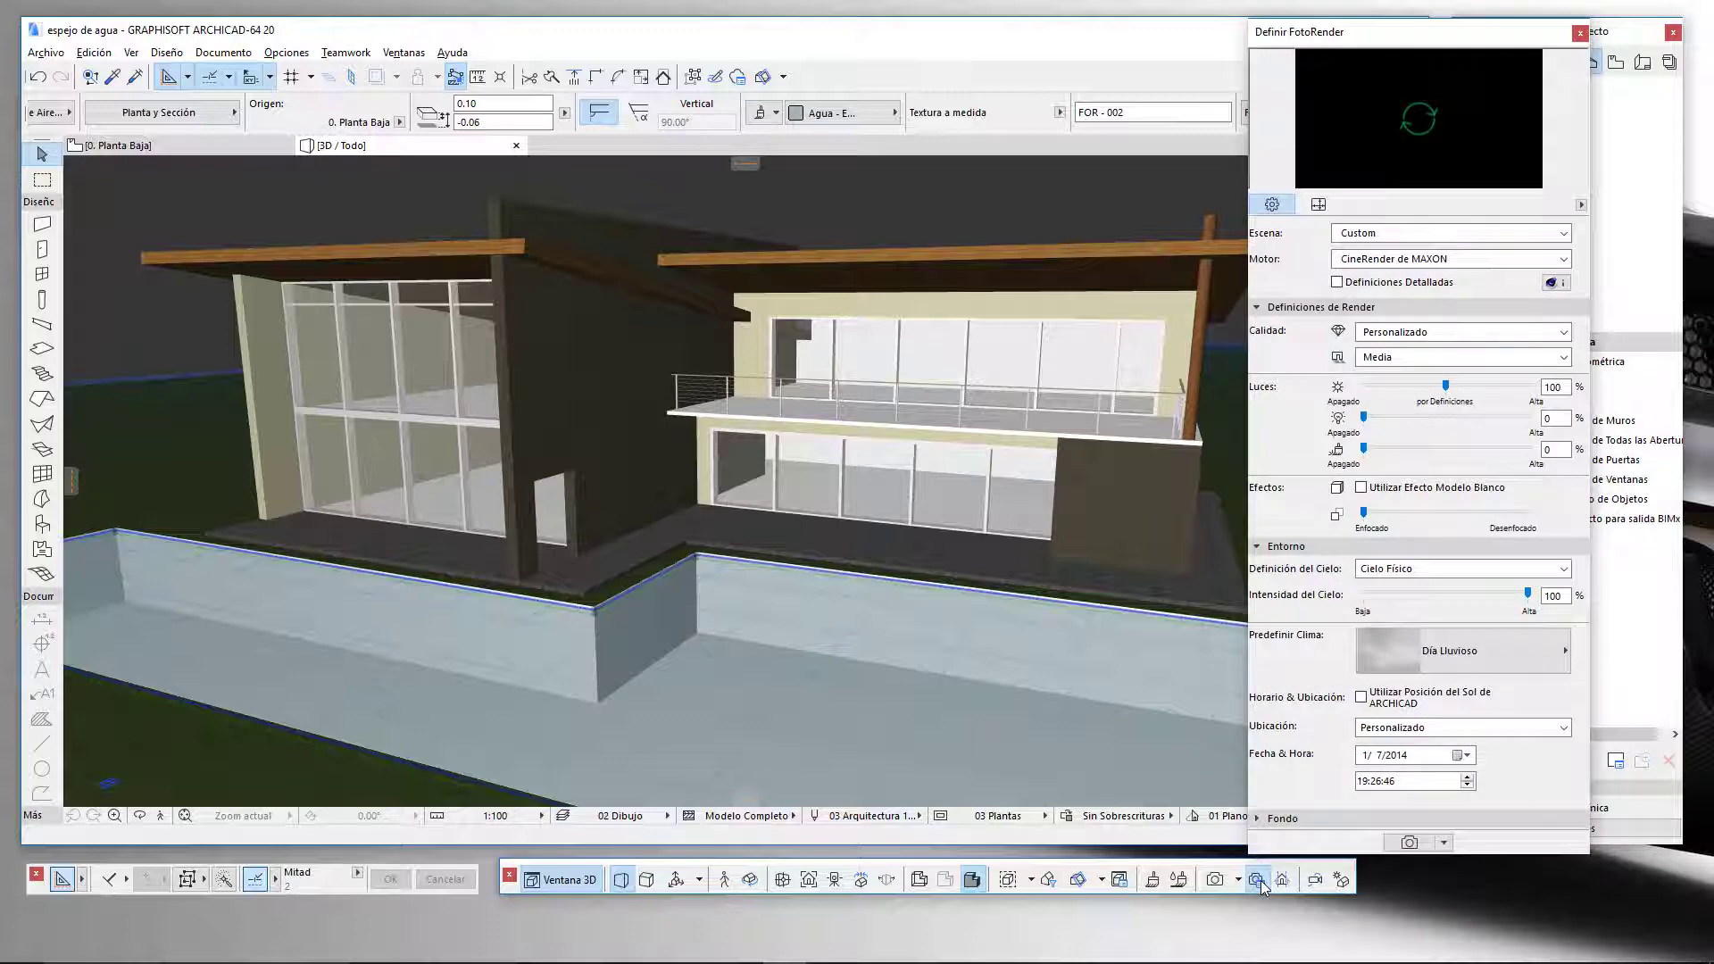
drag(1497, 45, 1496, 43)
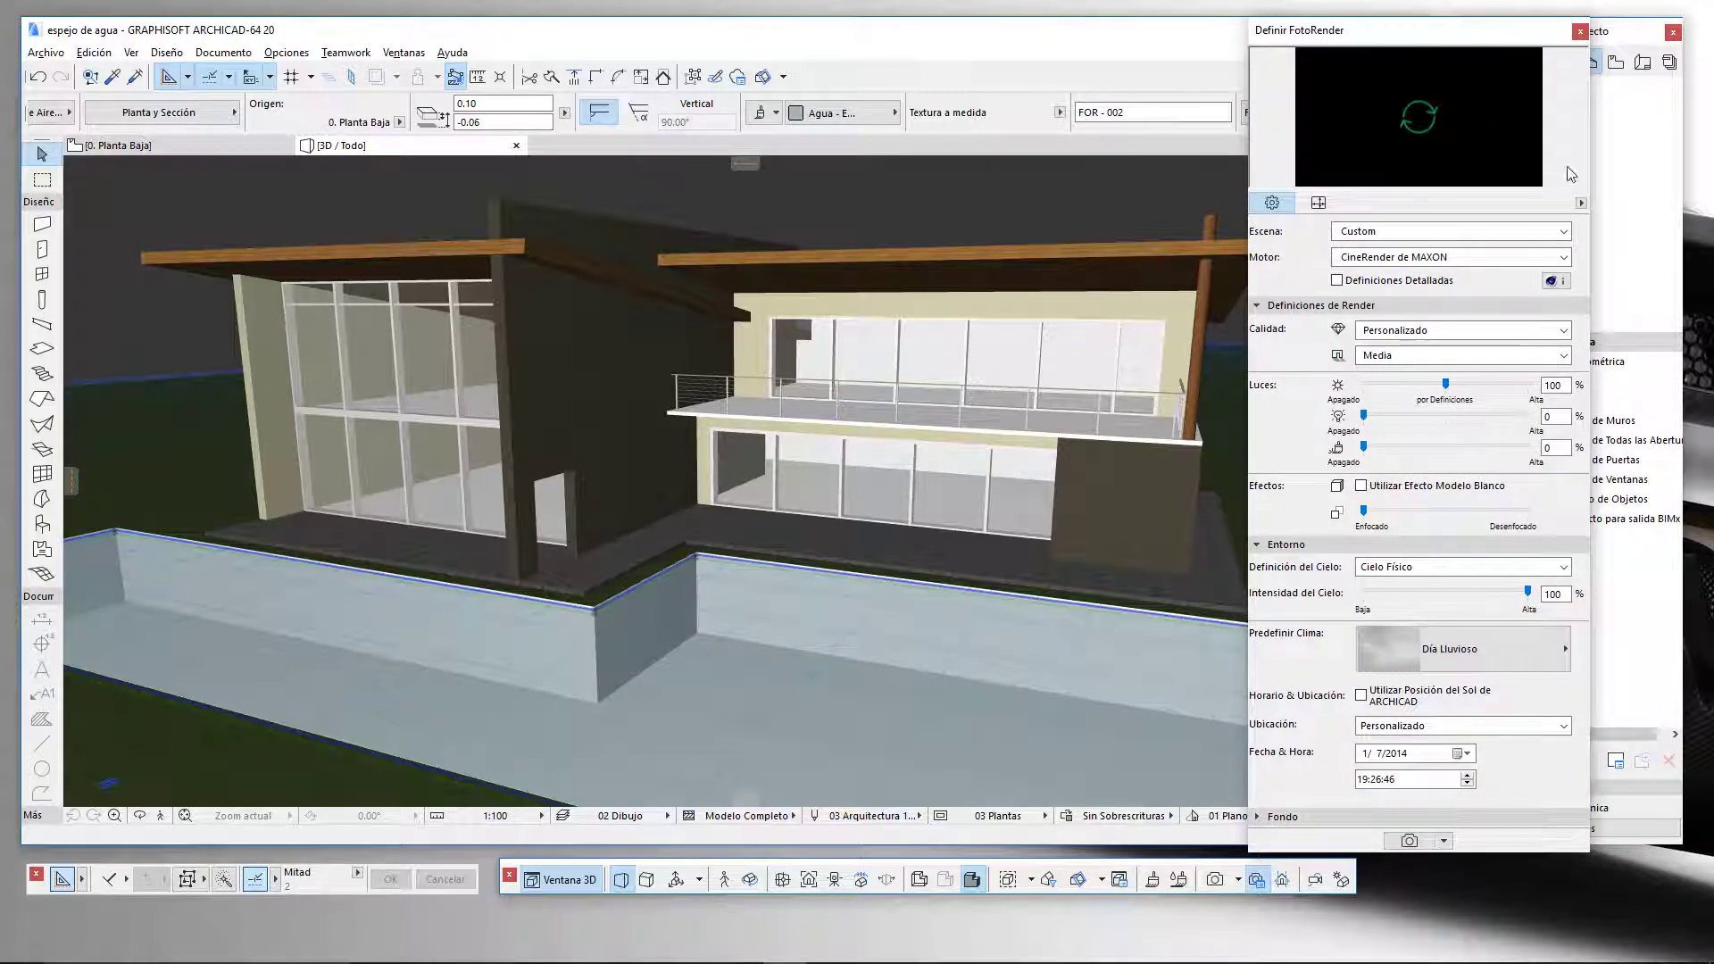
click(1319, 204)
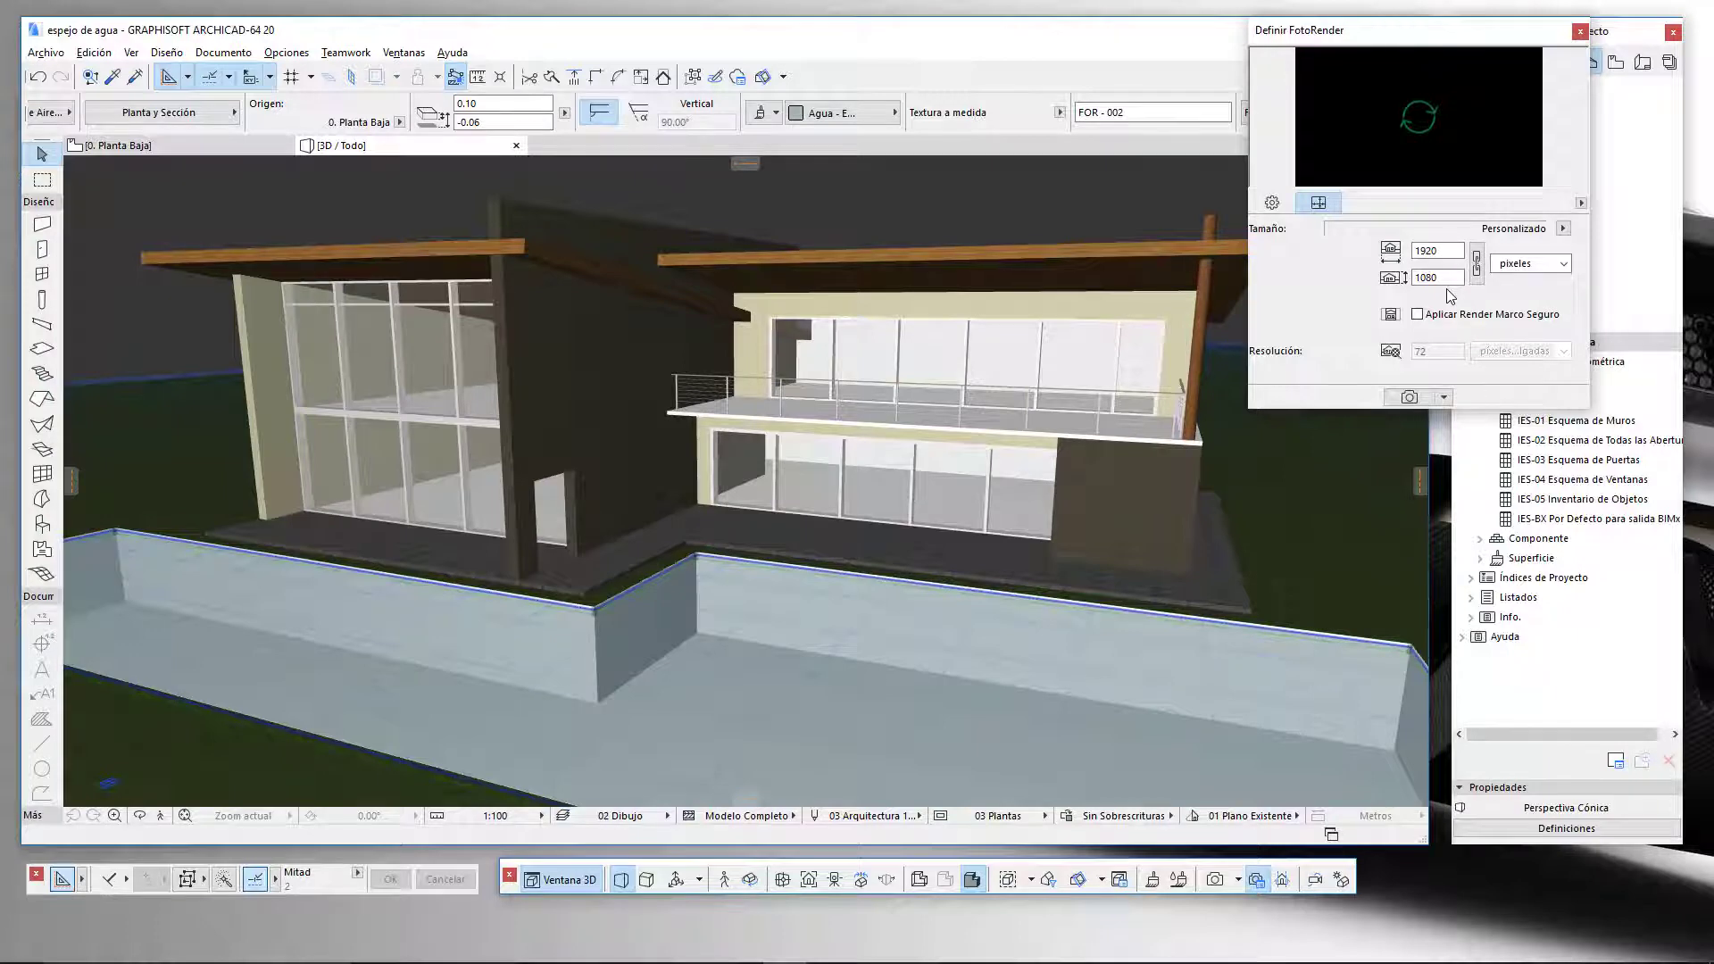
click(1273, 205)
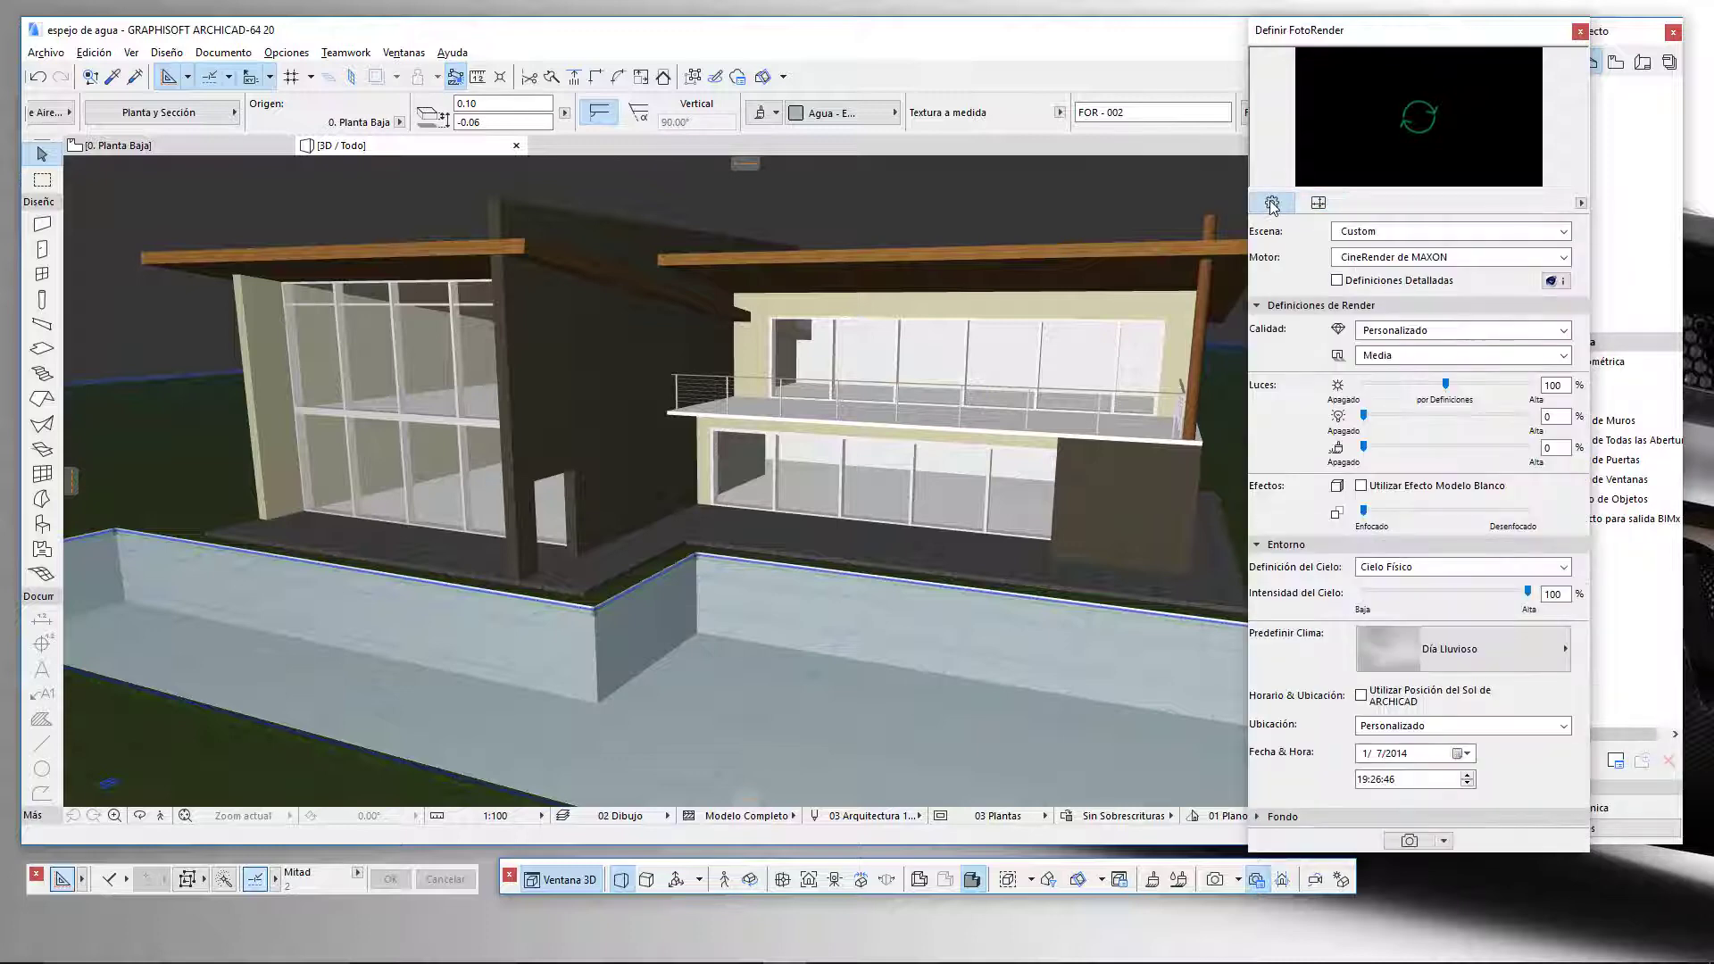
Switch the FotoRender weather preset to Tarde Amigable and back to Día Lluvioso
click(1474, 657)
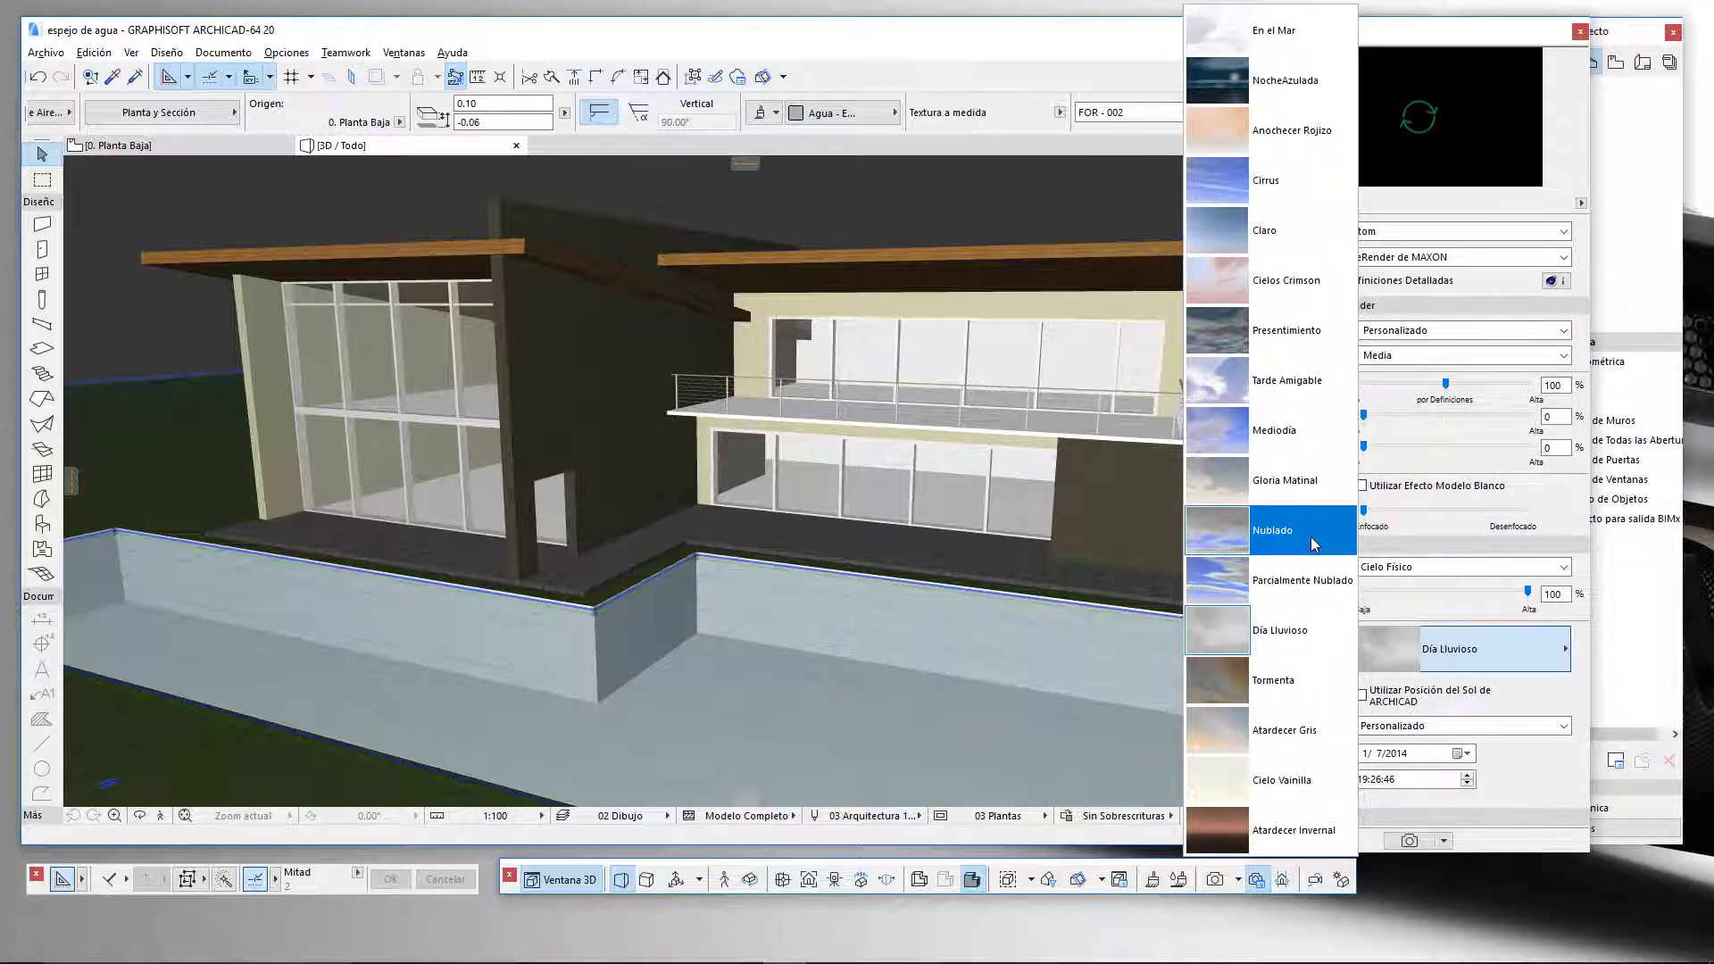
click(1307, 382)
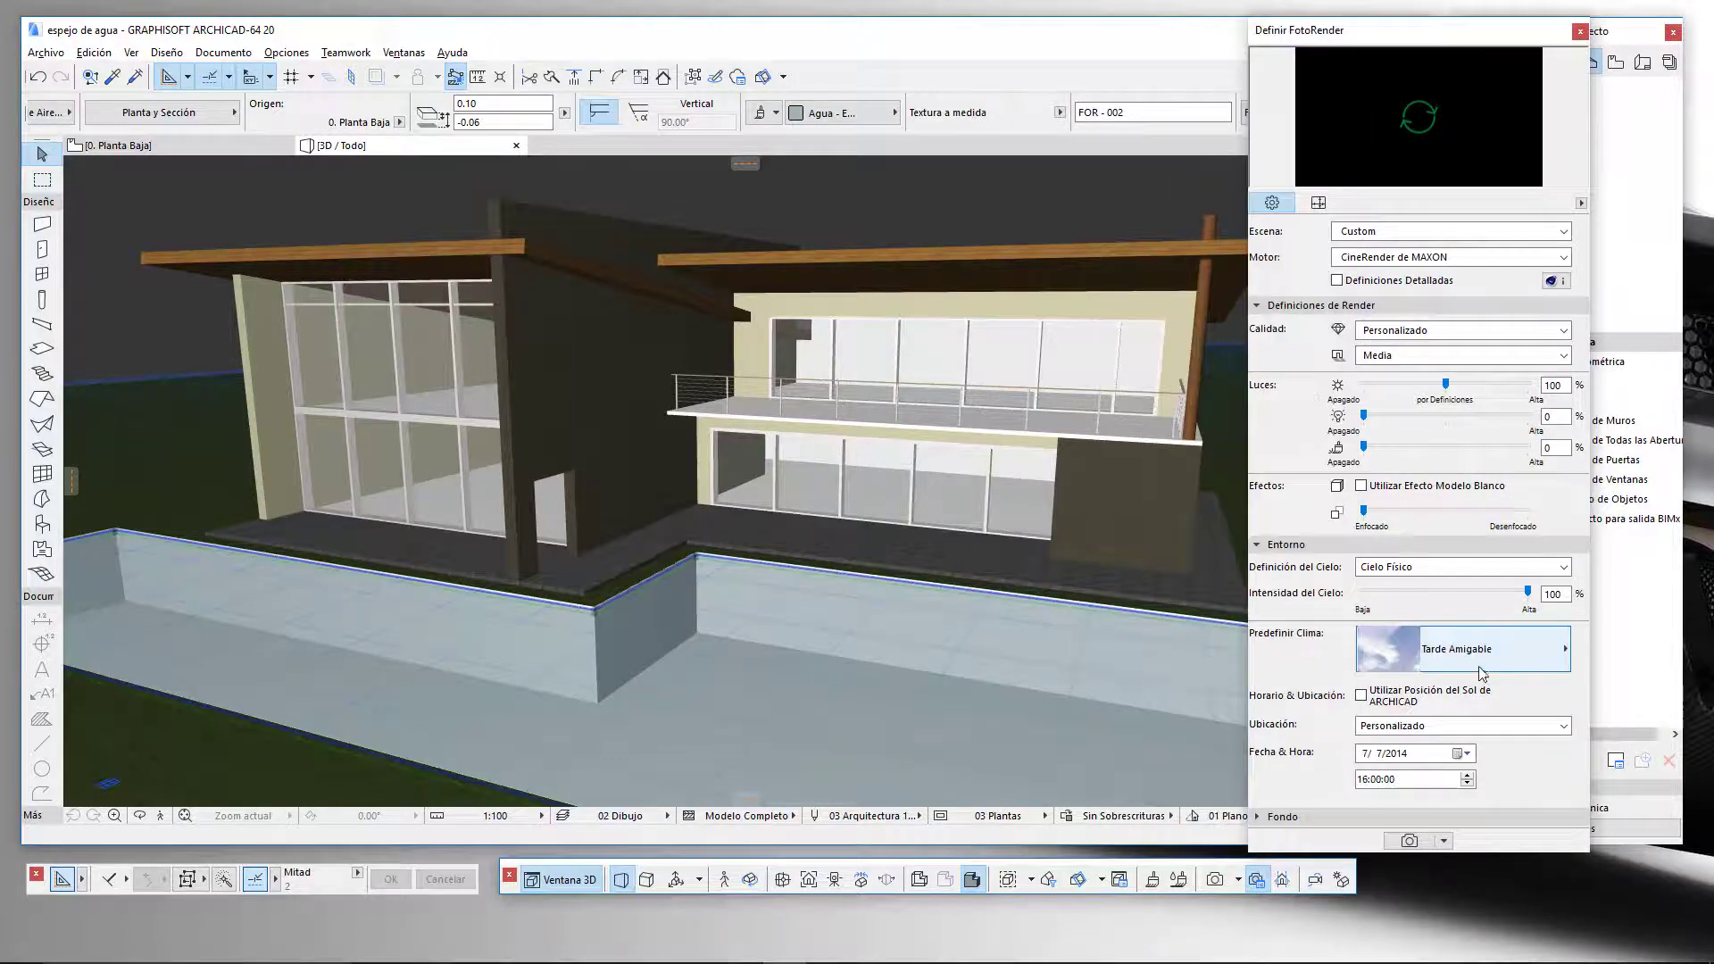
click(1477, 667)
click(1331, 634)
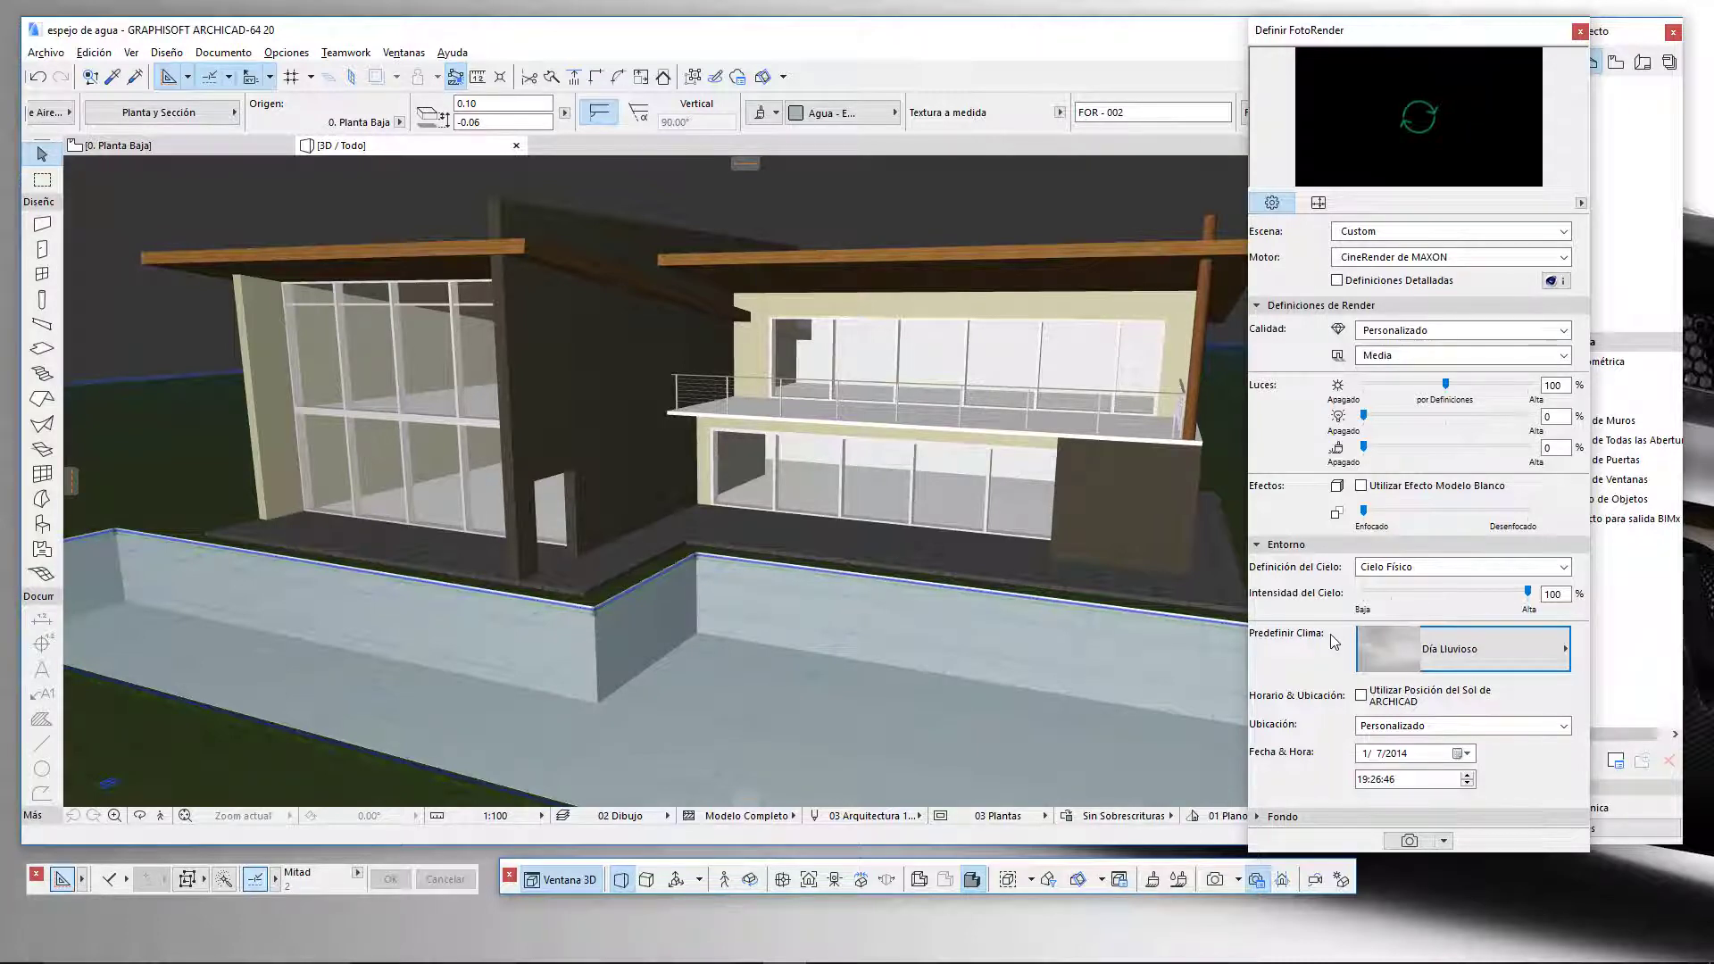
Refresh the FotoRender preview of the scene
click(1433, 110)
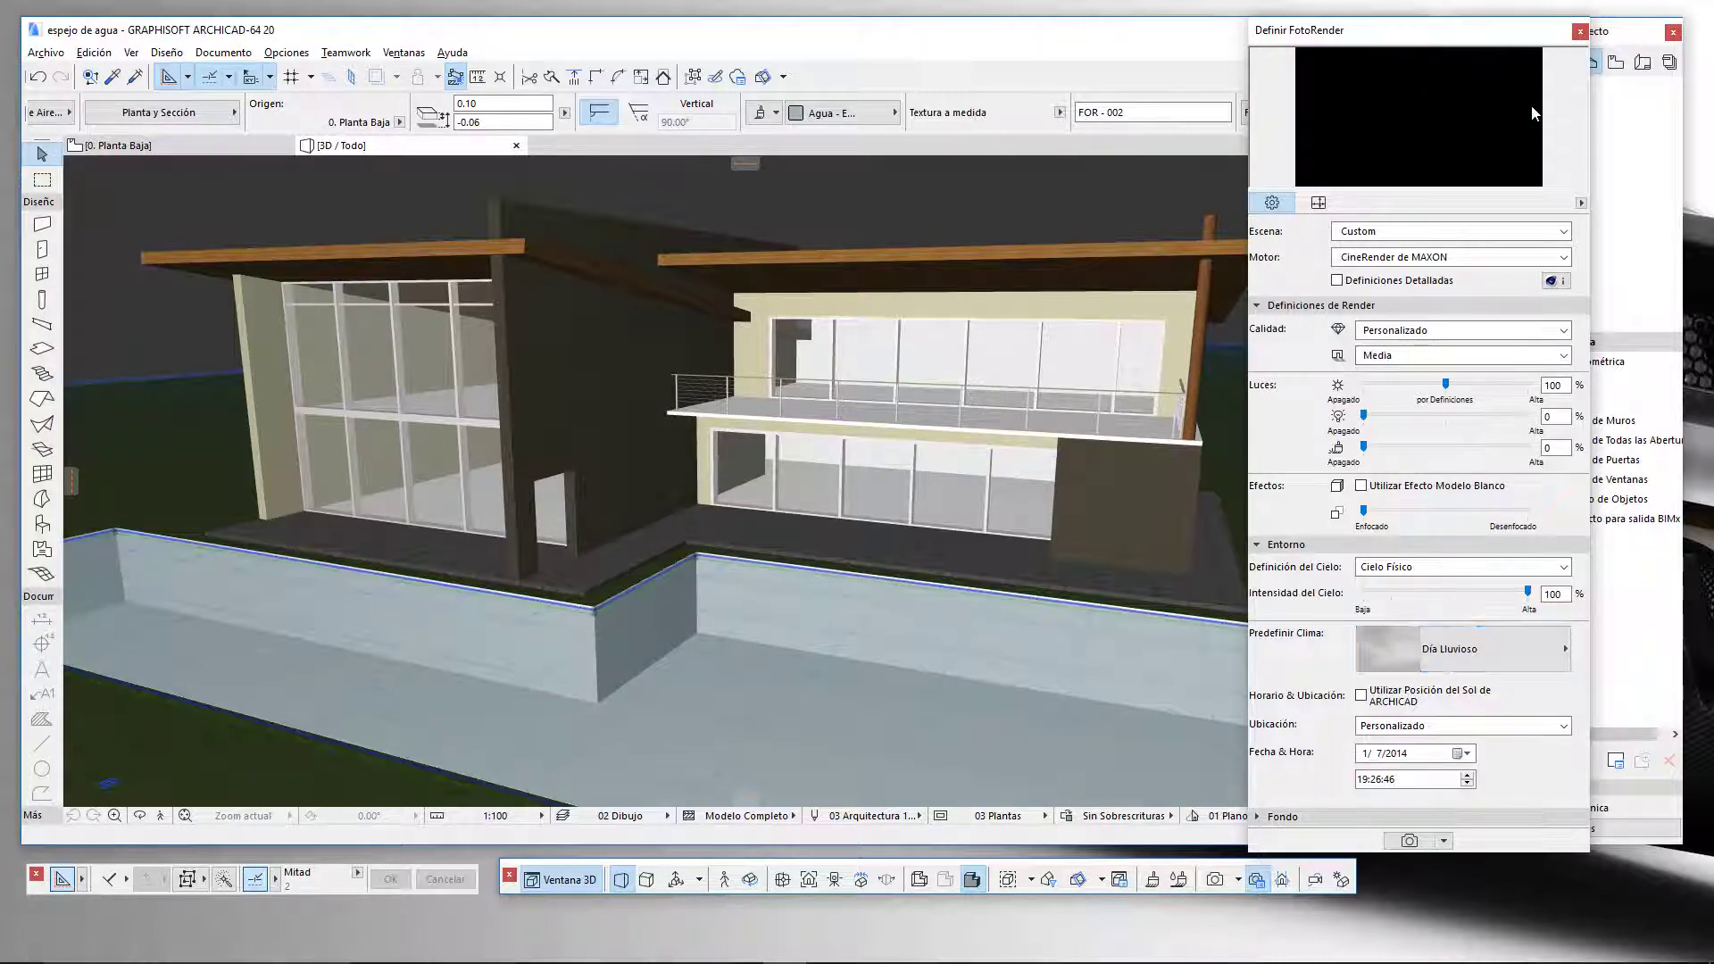